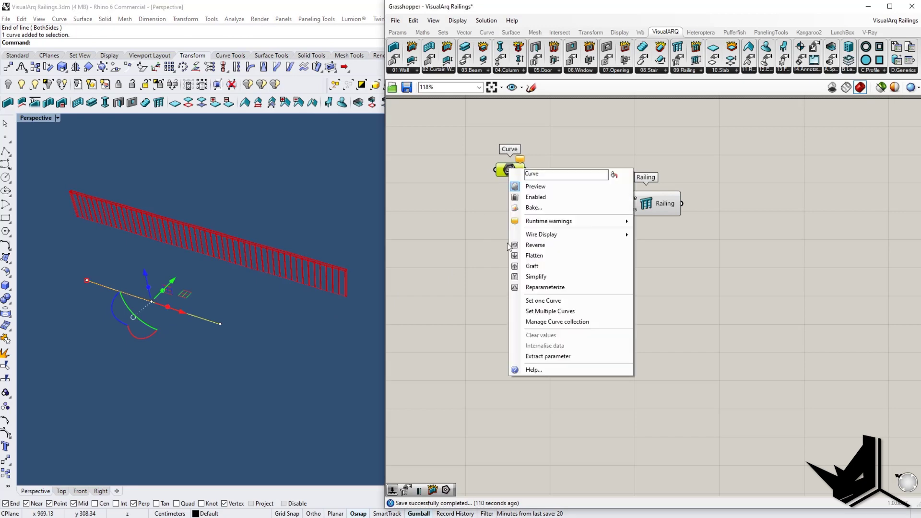
Reference the selected line in the Curve parameter and connect it to the Railing component's Curve input
left_click(546, 300)
left_click_drag(525, 169, 611, 197)
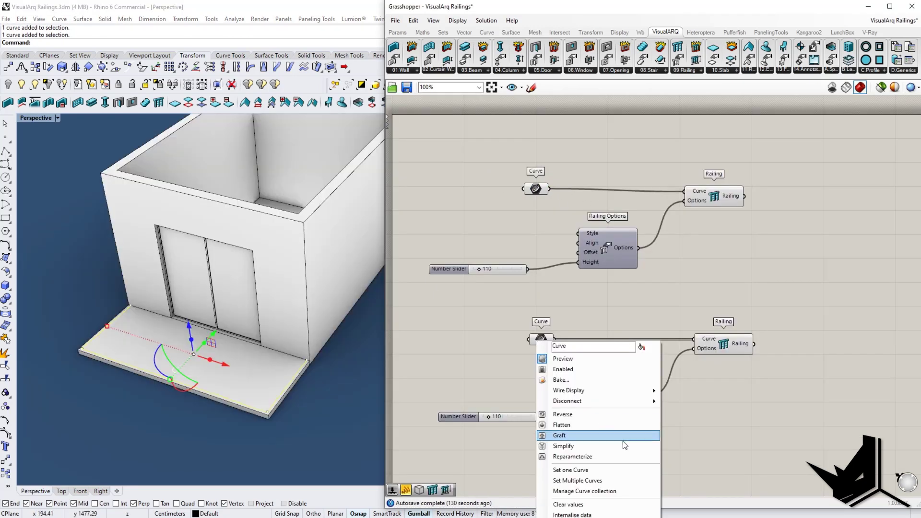
Reference the balcony slab's edge curve in the lower Curve parameter so its Railing component follows the balcony
left_click(595, 472)
left_click(268, 409)
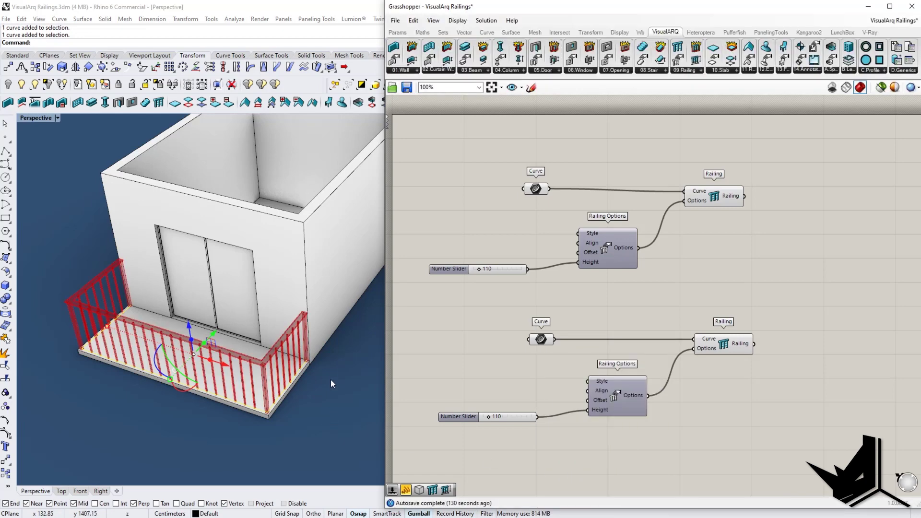
scroll(291, 360, "up", 5)
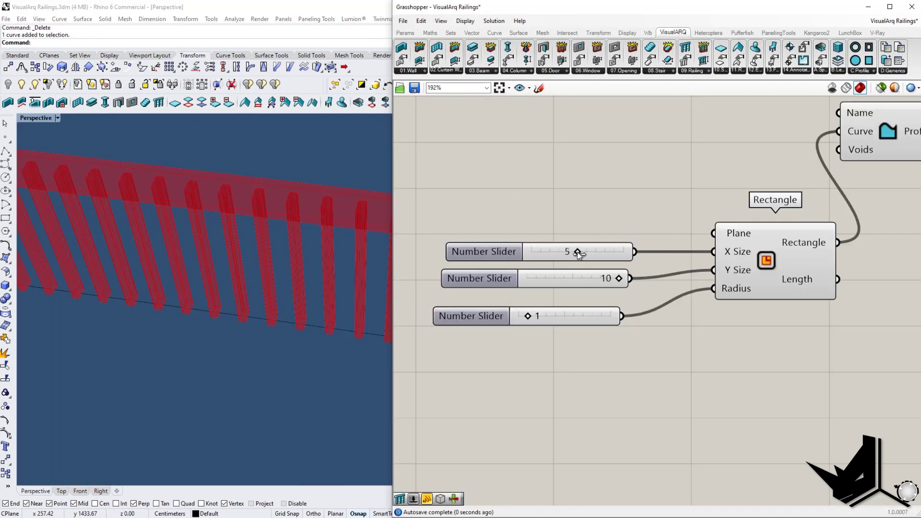
Adjust the rectangle profile's X Size and inspect the Curve component feeding the scaled and rotated profile
left_click_drag(578, 253, 550, 253)
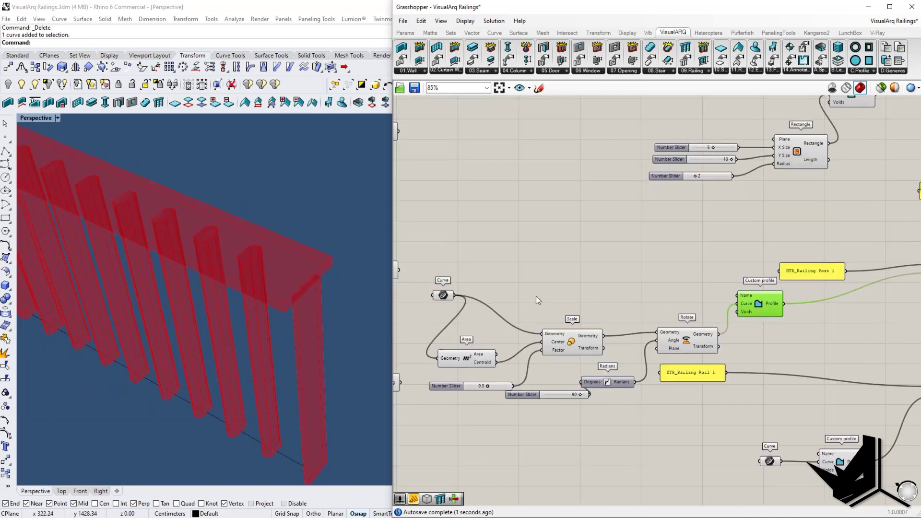
left_click(440, 294)
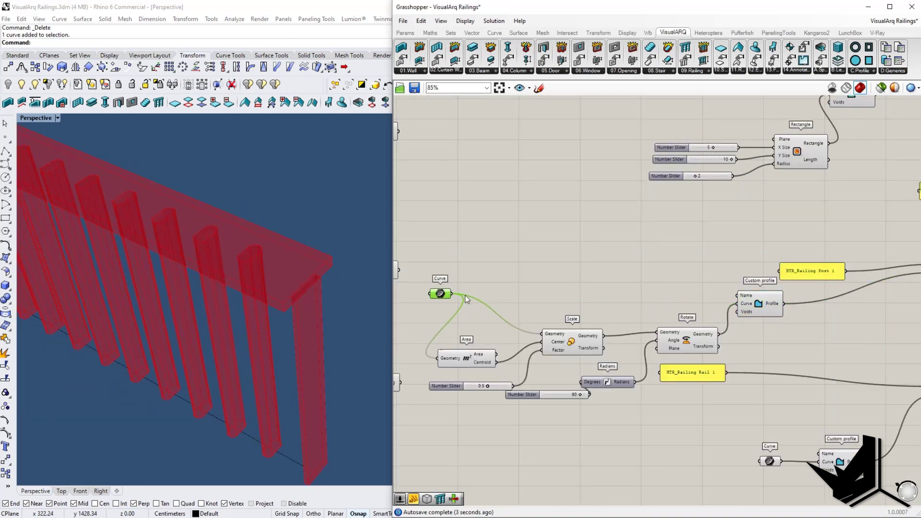
left_click_drag(631, 336, 656, 333, "ctrl")
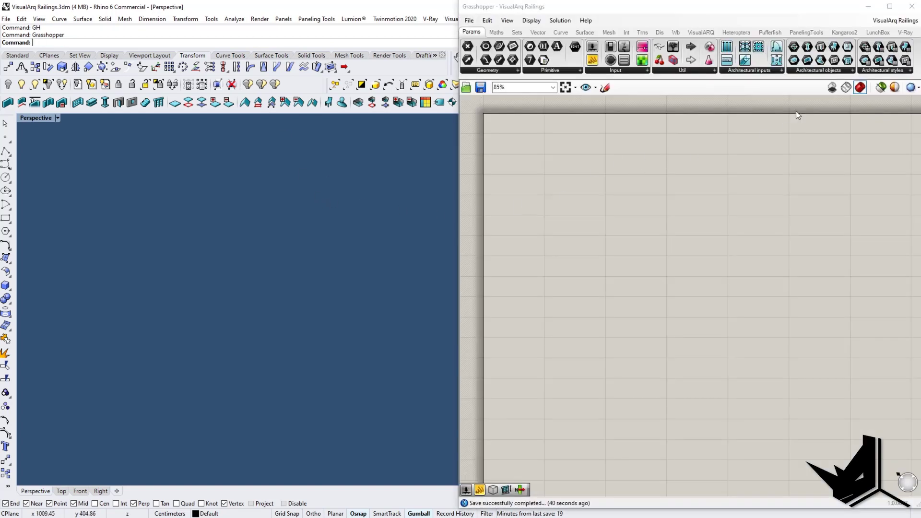
left_click(767, 71)
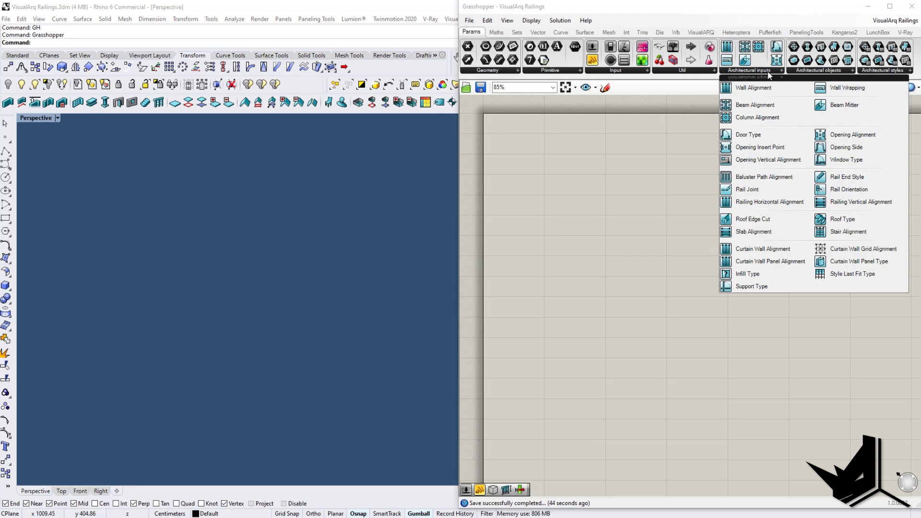
left_click(835, 72)
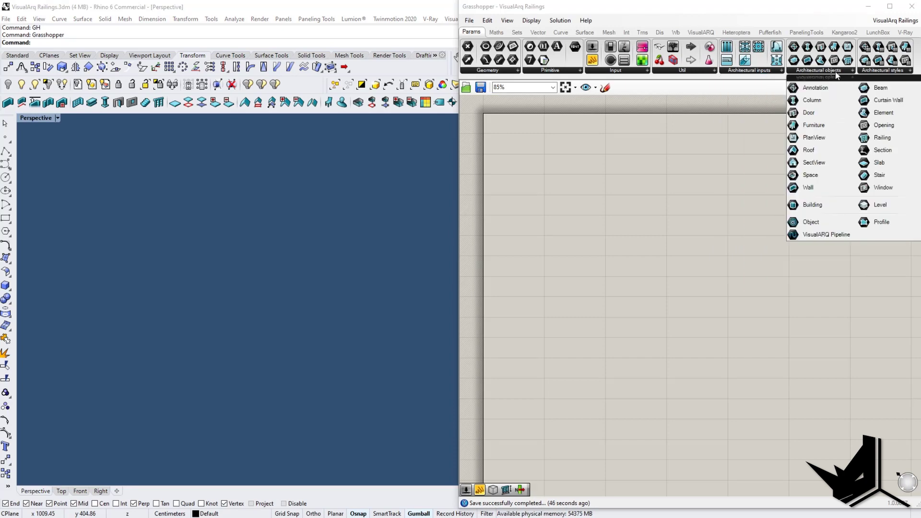
left_click(879, 72)
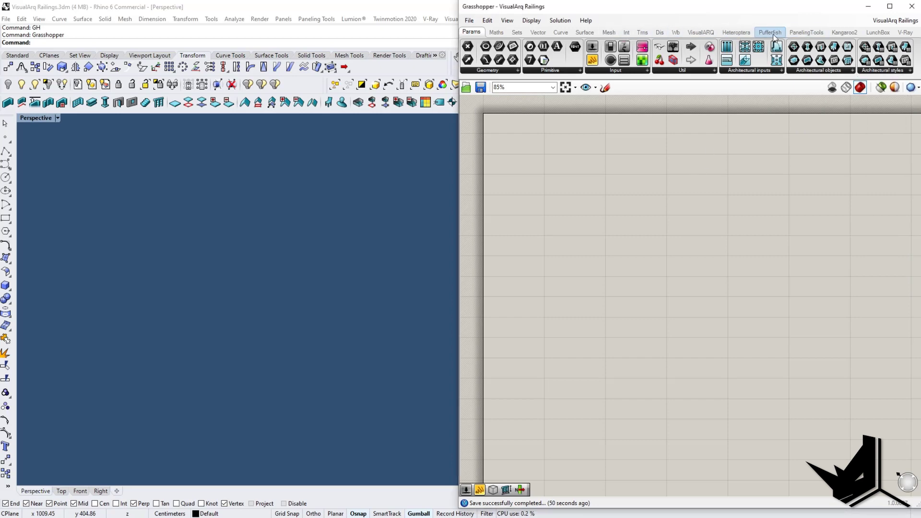
Widen the Grasshopper window and place a VisualARQ Railing component on the empty canvas
left_click(702, 32)
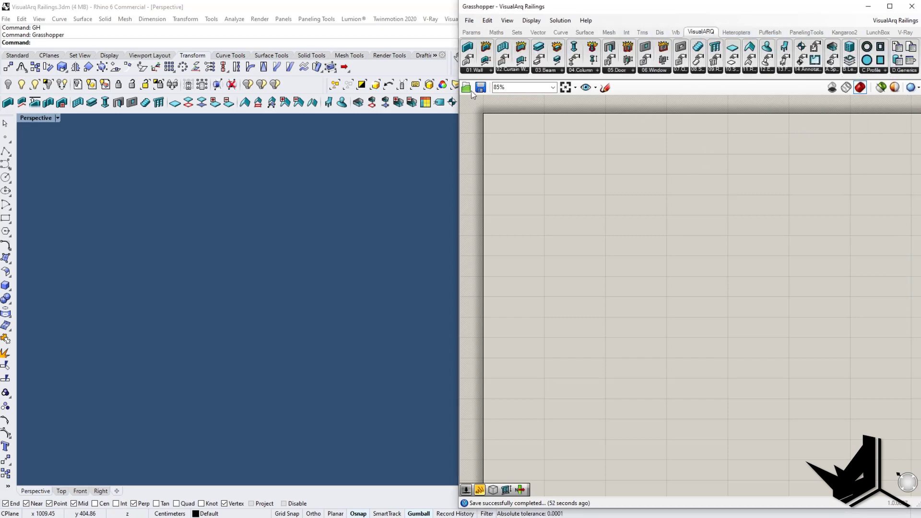
left_click_drag(459, 99, 384, 115)
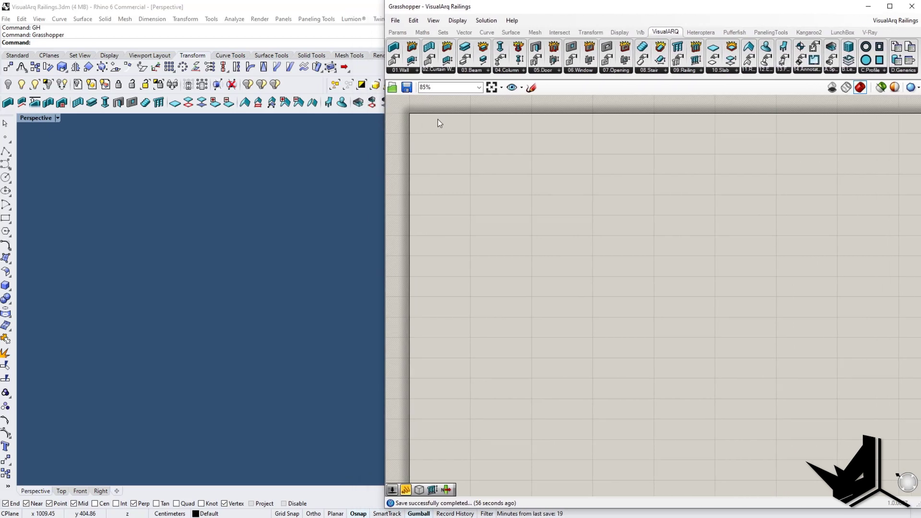
left_click(690, 72)
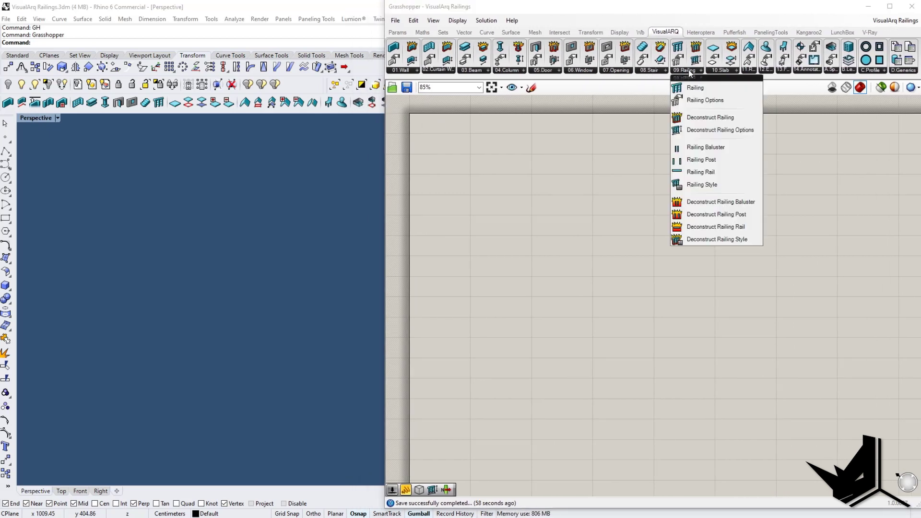
left_click_drag(689, 87, 507, 165)
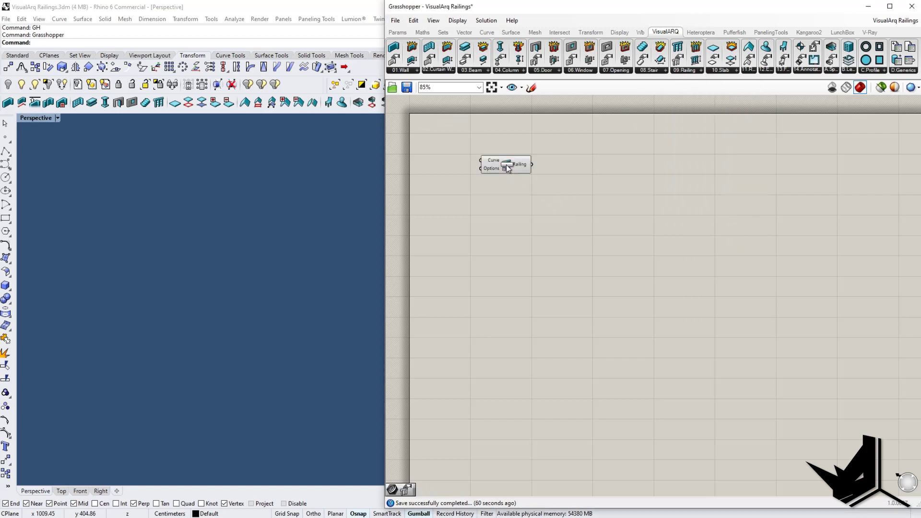
right_click_drag(353, 249, 306, 258, "shift")
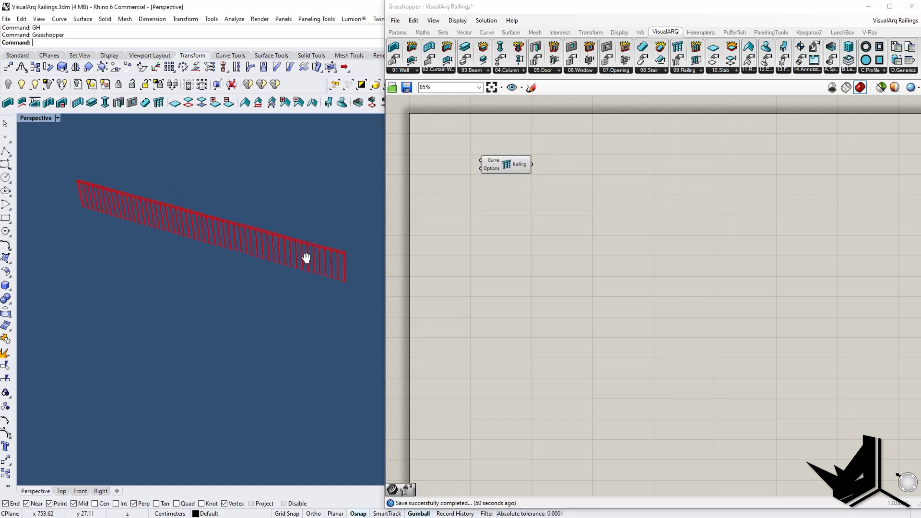
Add a Bifocals component for component name labels and park it beyond the canvas corner
double_click(463, 129)
type("bif")
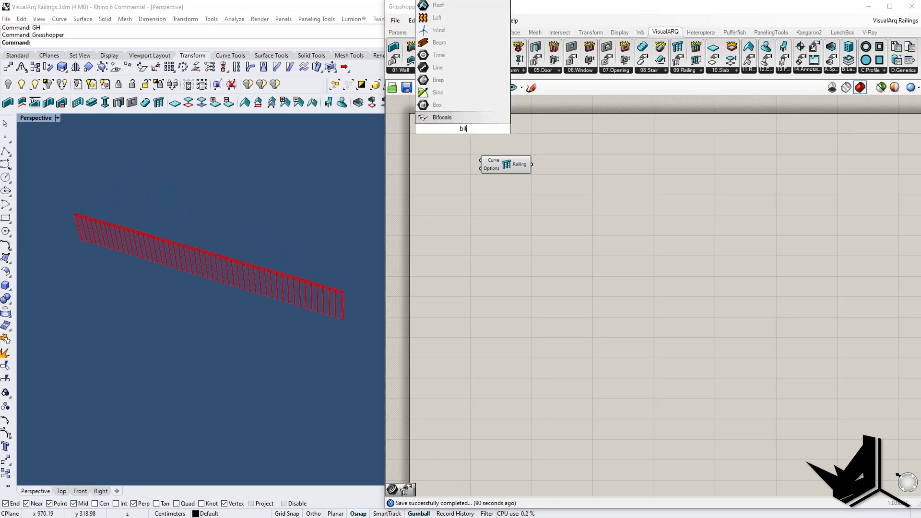
key("Return")
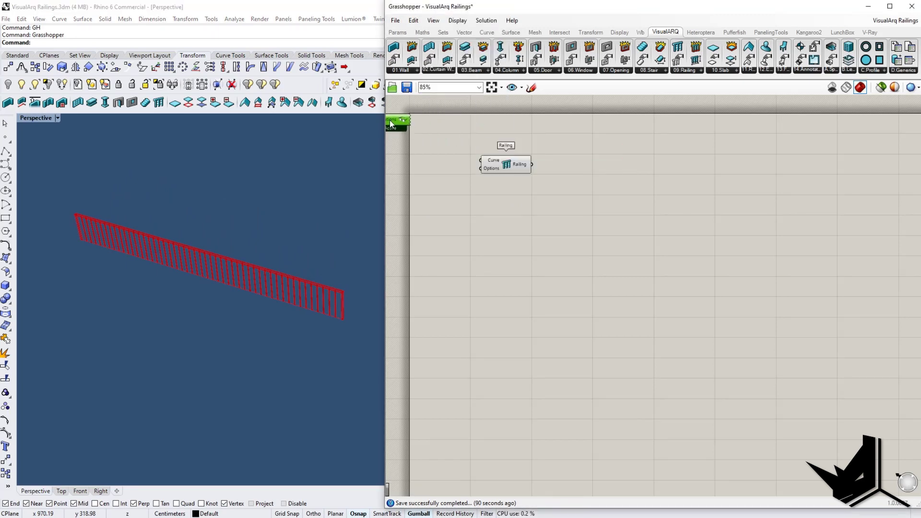
left_click_drag(391, 124, 386, 124)
right_click_drag(637, 171, 623, 162)
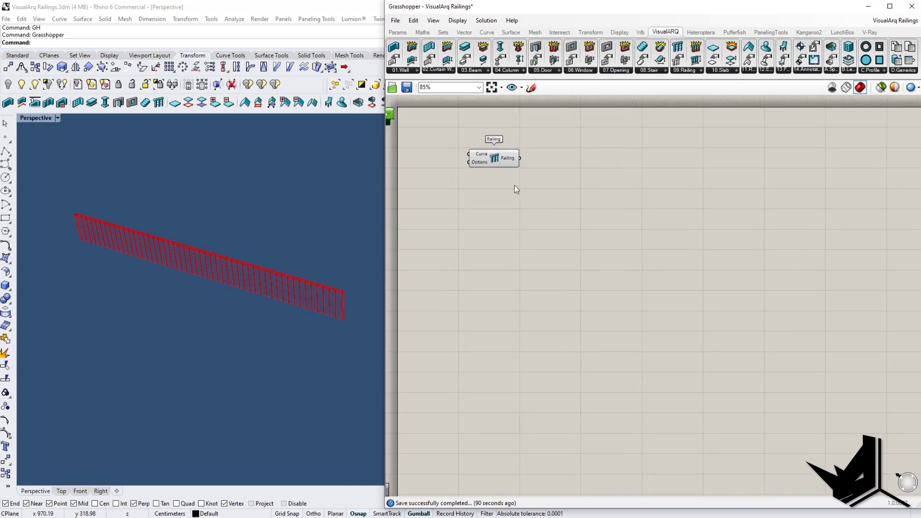
Move the Railing component toward the middle of the canvas and check its Options input
left_click_drag(509, 179, 678, 201)
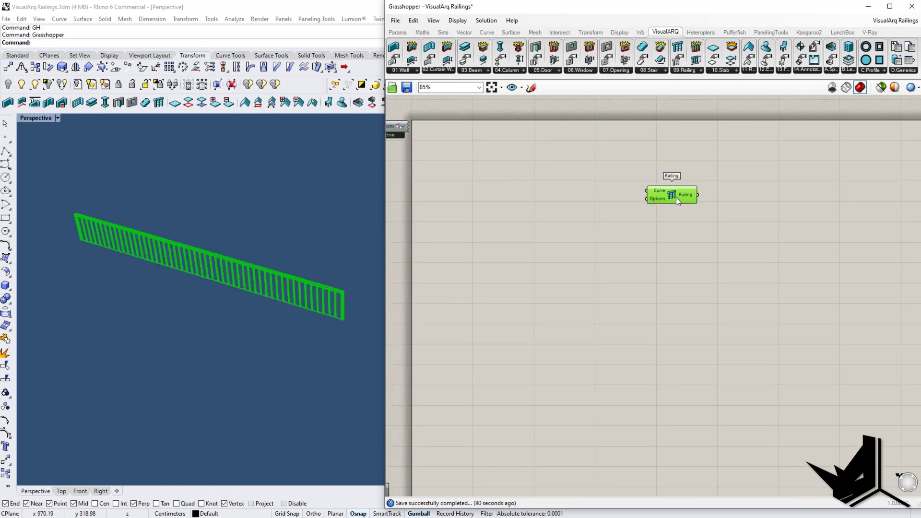
left_click(597, 214)
scroll(597, 211, "up", 2)
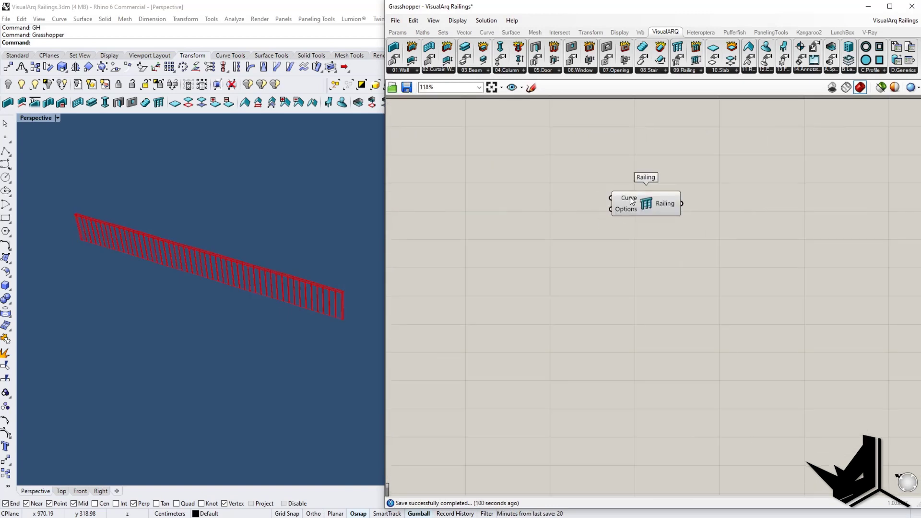
mouse_move(626, 209)
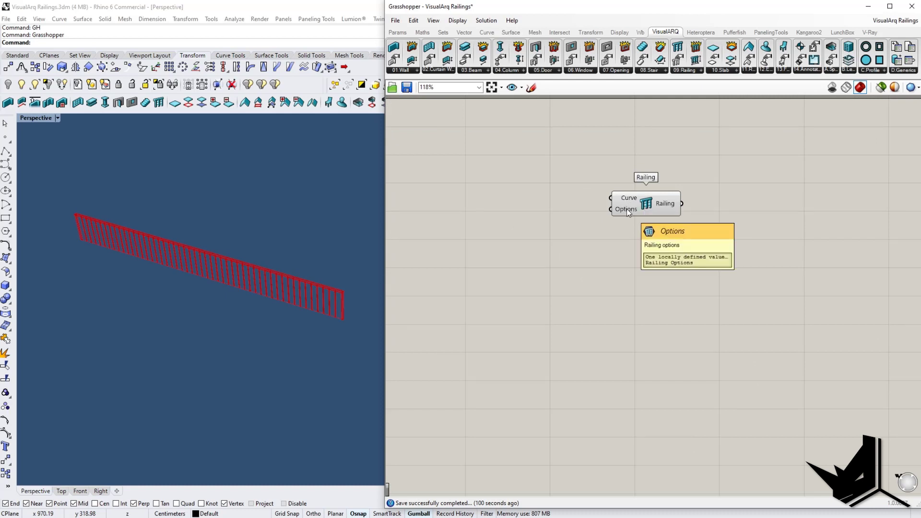
Draw a straight line in the Perspective viewport in front of the default railing preview
right_click_drag(212, 323, 233, 296, "shift")
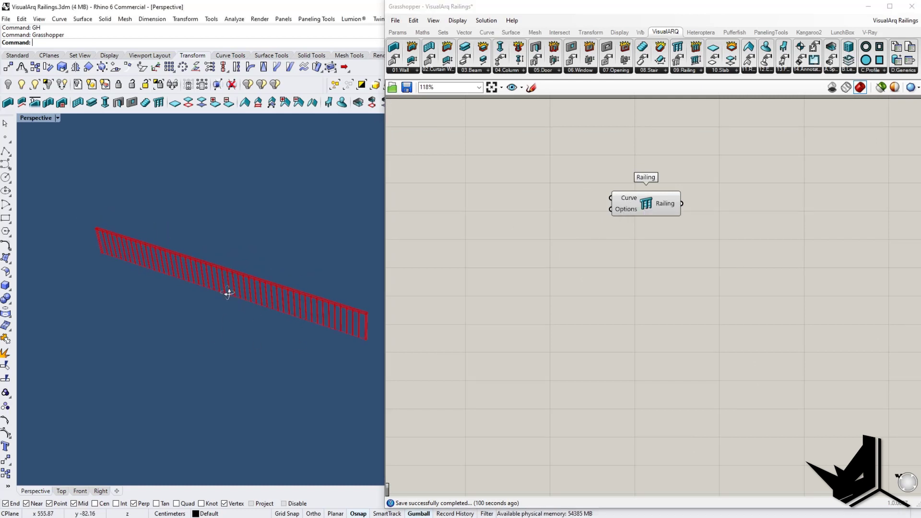
type("line")
key("Return")
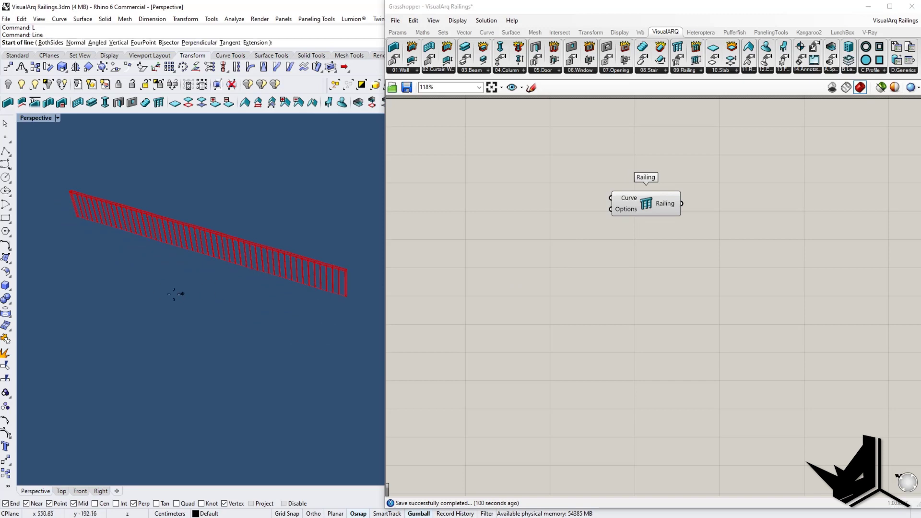
left_click(87, 280)
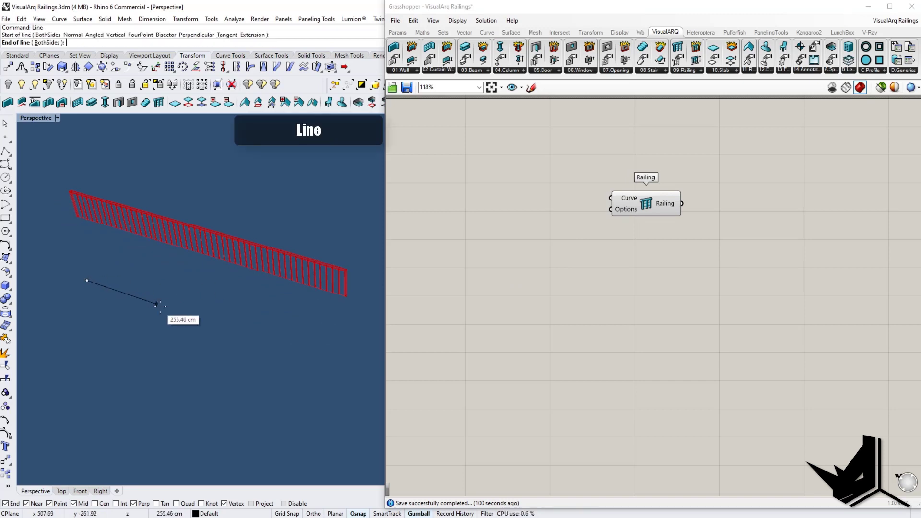
left_click(218, 324)
Add a Curve parameter to the canvas and place it ahead of the Railing component
double_click(495, 201)
type("curve")
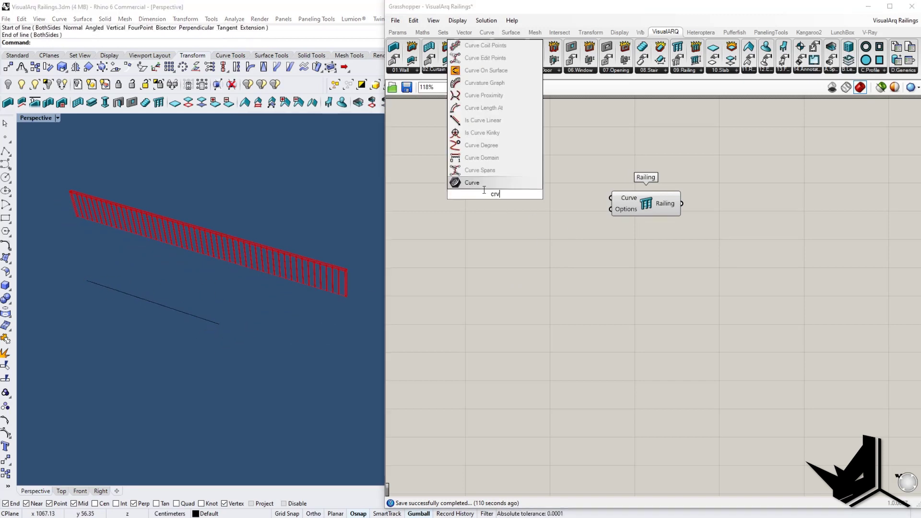
left_click(474, 184)
left_click_drag(497, 197, 512, 173)
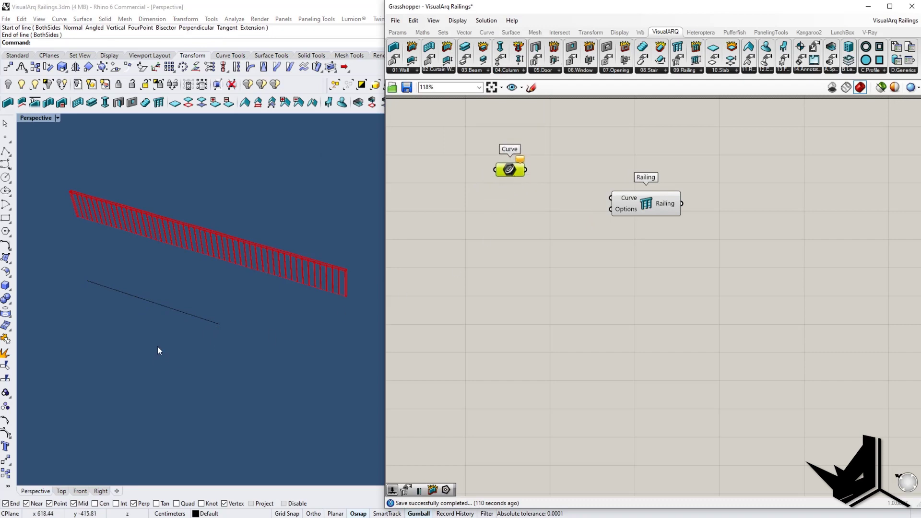
Reference the drawn line in the Curve parameter, connect it to the Railing's Curve input, and deselect the line
left_click(166, 306)
right_click(508, 170)
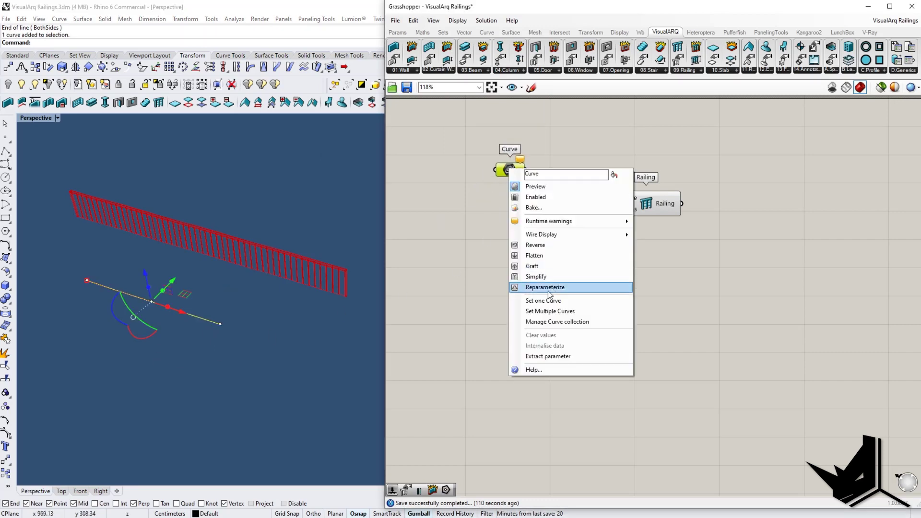
left_click(545, 303)
left_click_drag(526, 171, 612, 197)
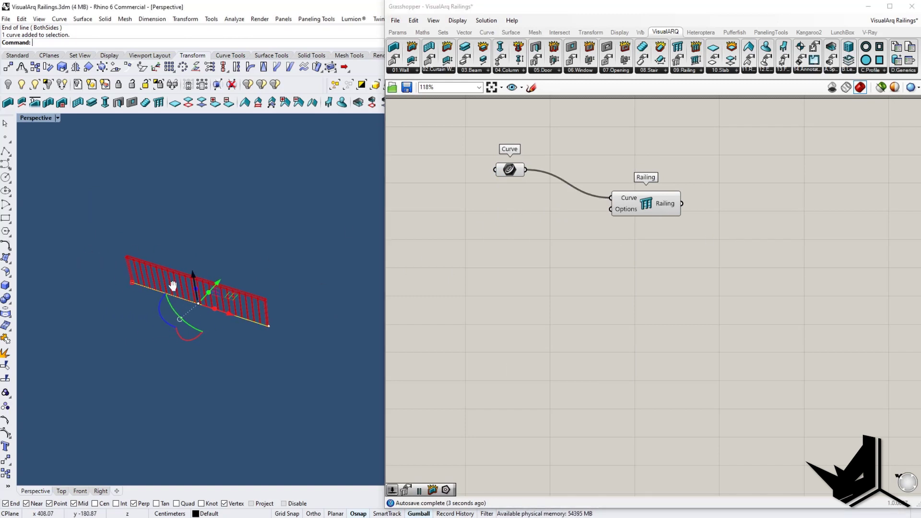
scroll(246, 324, "up", 5)
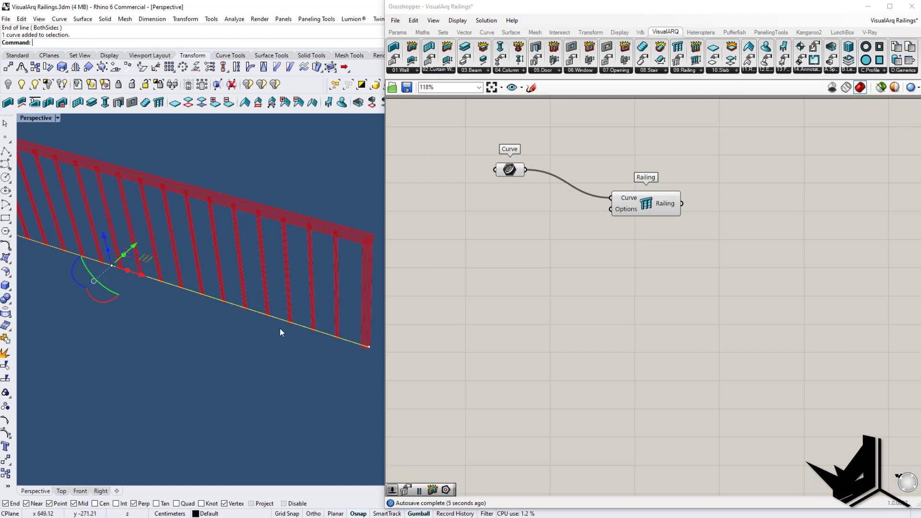
scroll(259, 321, "down", 3)
scroll(264, 288, "down", 1)
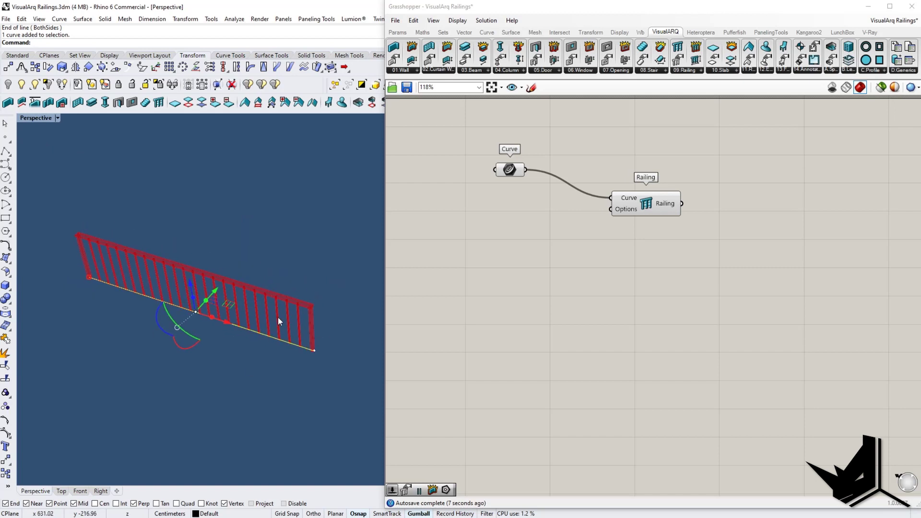
left_click(282, 228)
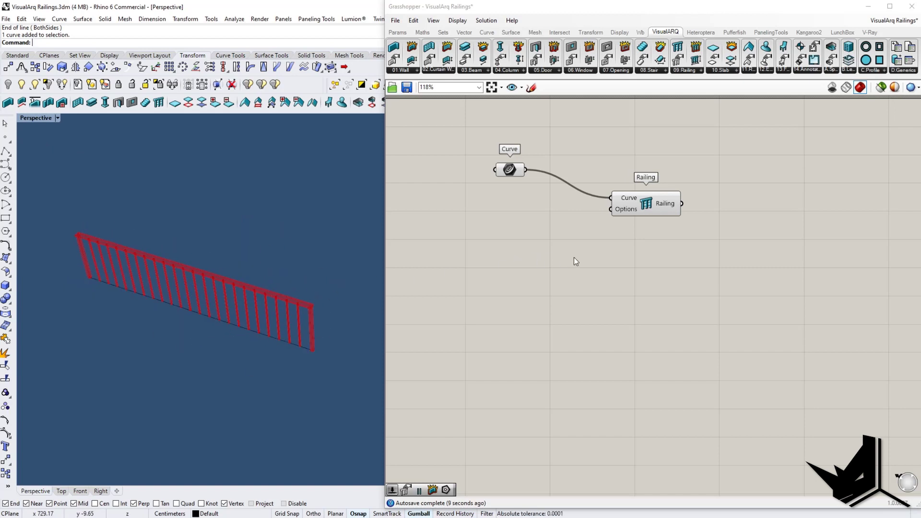
Place a Railing Options component on the canvas and connect its output to the Railing's Options input
left_click_drag(647, 211, 676, 203)
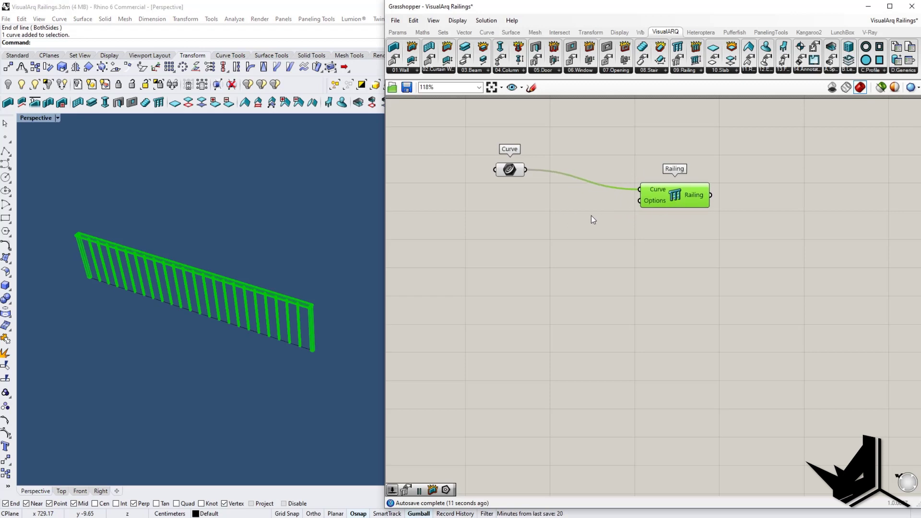
left_click(691, 70)
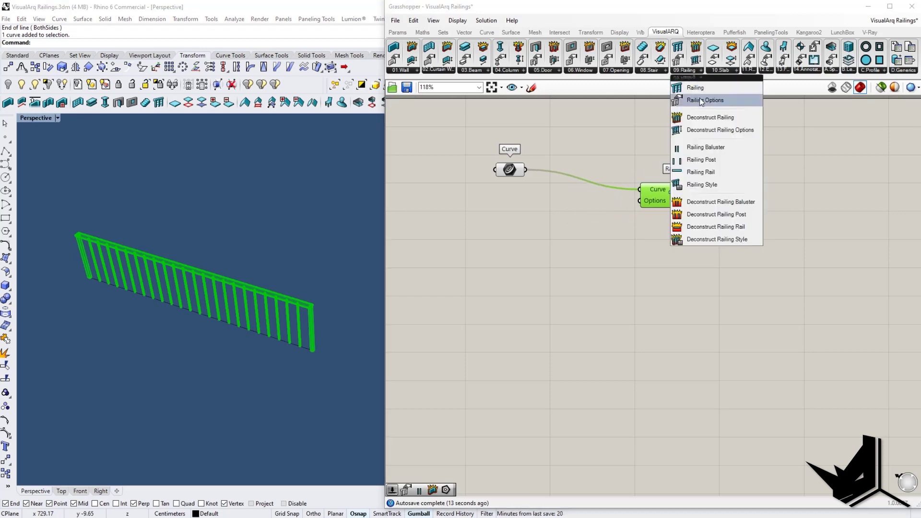
left_click_drag(705, 100, 640, 201)
left_click_drag(542, 236, 544, 239)
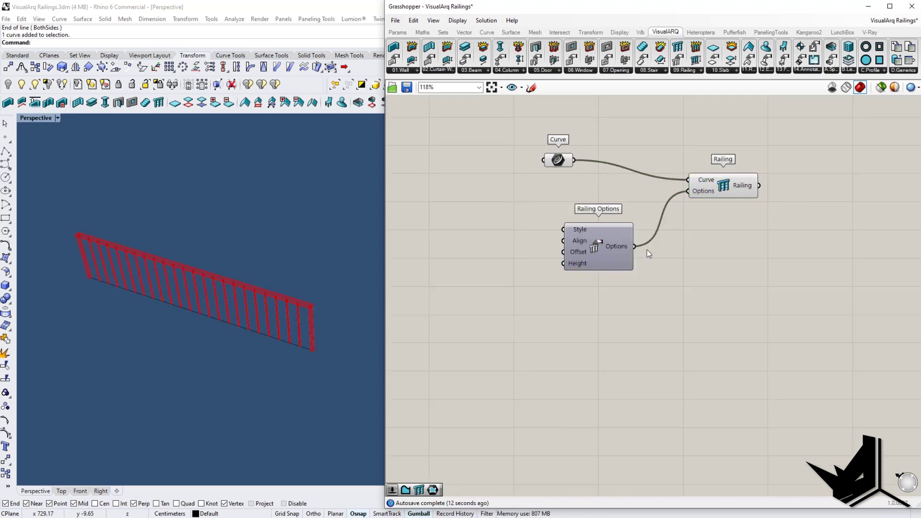
Add a number slider set to 110, connect it to the Railing Options' Height input, and move the Curve parameter farther ahead of the Railing
mouse_move(574, 229)
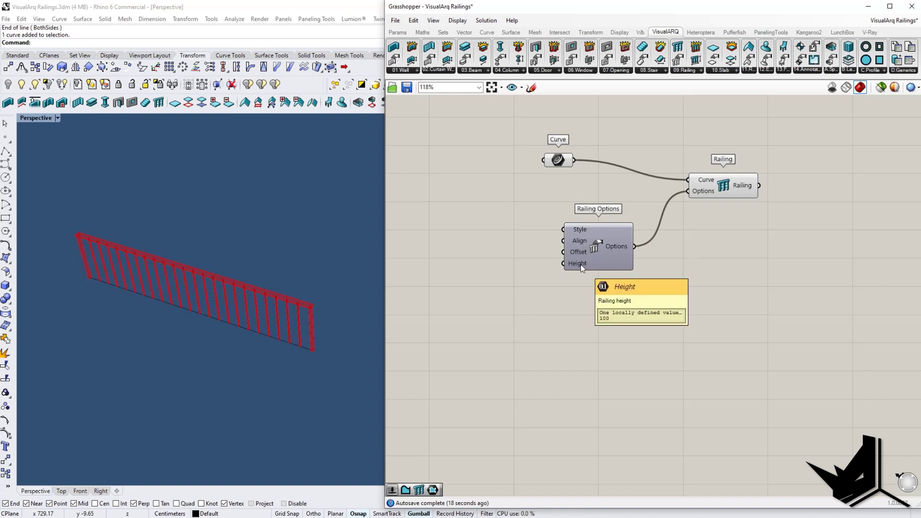
right_click_drag(514, 272, 516, 272)
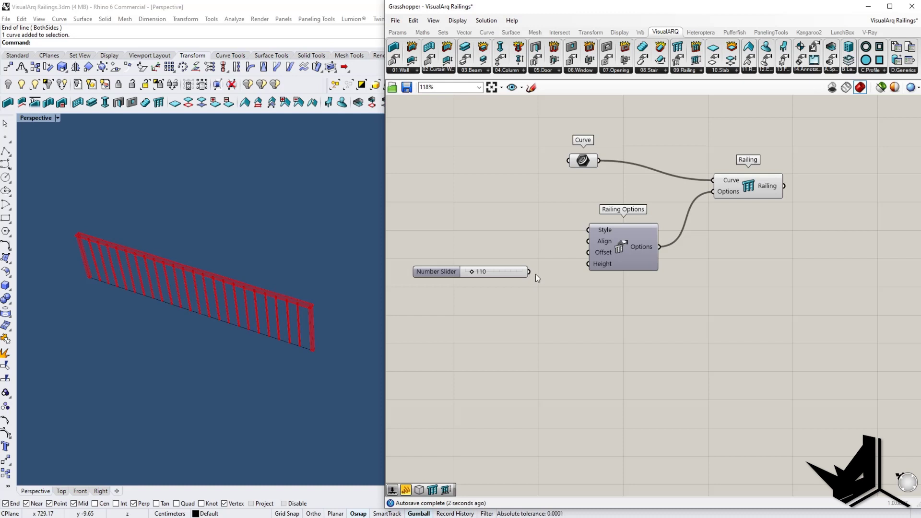
left_click_drag(528, 272, 588, 263)
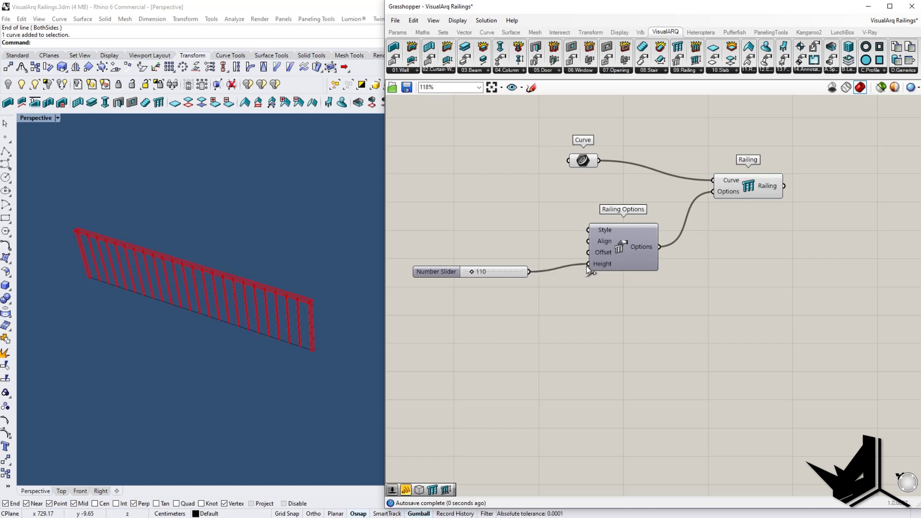
double_click(481, 271)
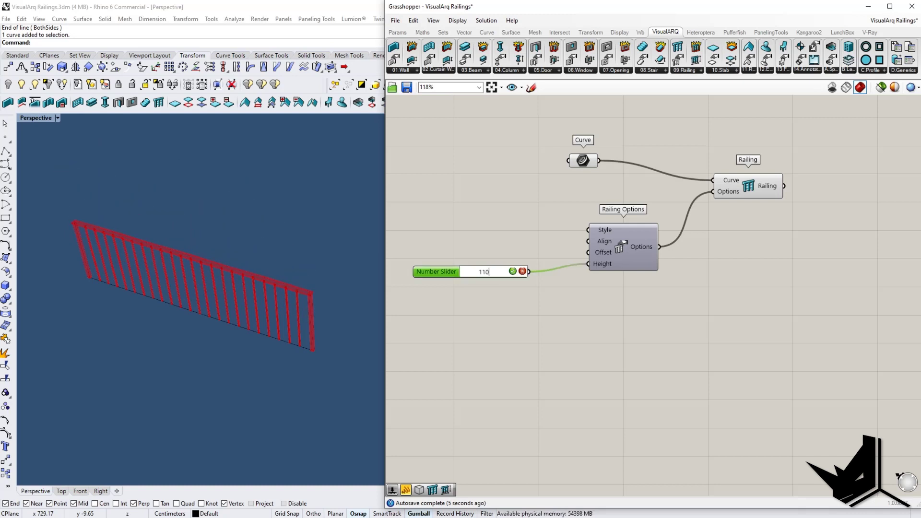
left_click(549, 313)
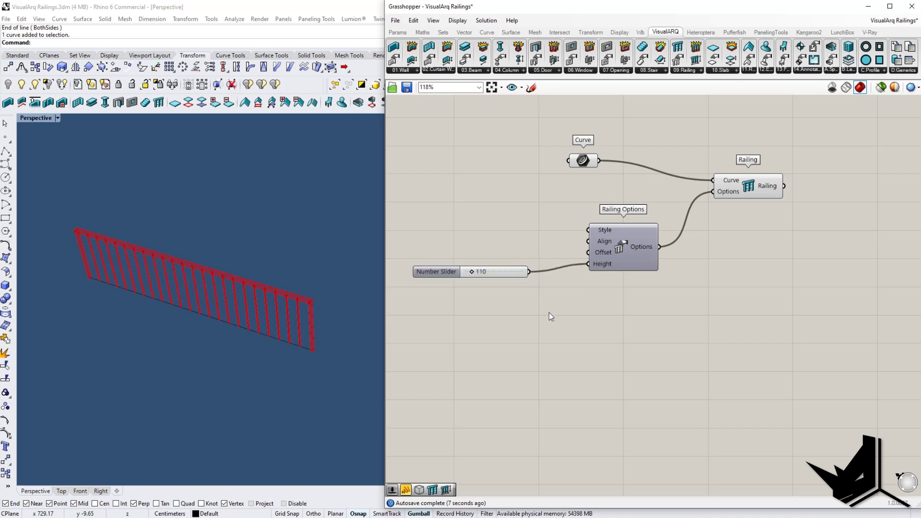
right_click_drag(623, 298, 633, 313)
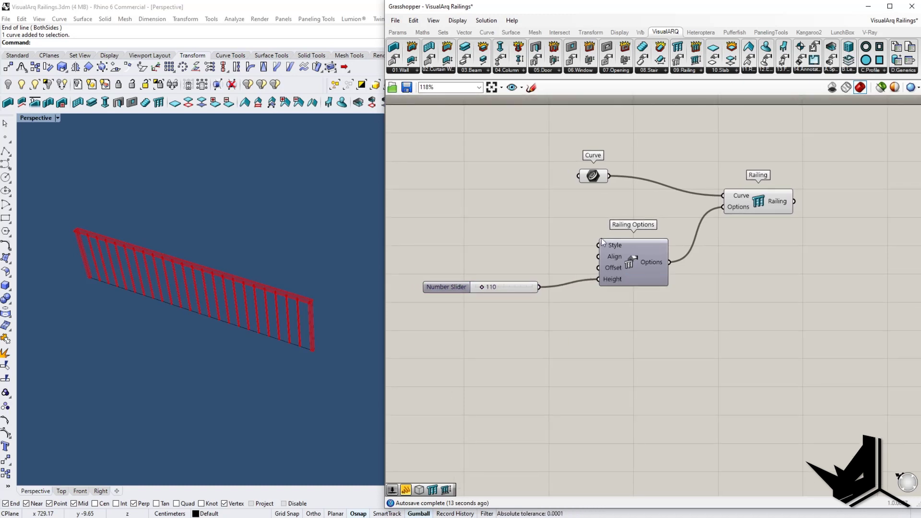
left_click_drag(593, 177, 549, 193)
Draw an open two-segment polyline with a corner in front of the existing railing in the Perspective viewport and select it
scroll(246, 270, "down", 4)
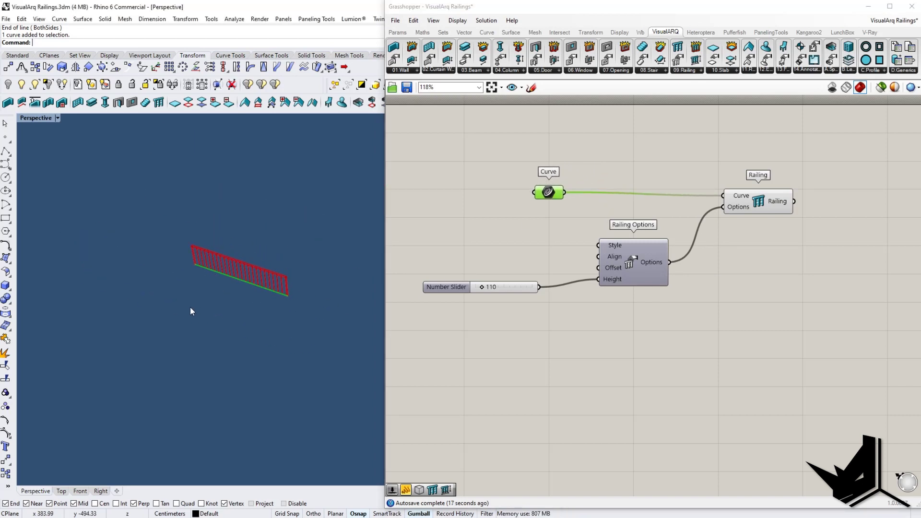
right_click_drag(190, 308, 184, 312, "shift")
type("Polyline")
key("Return")
left_click(133, 334)
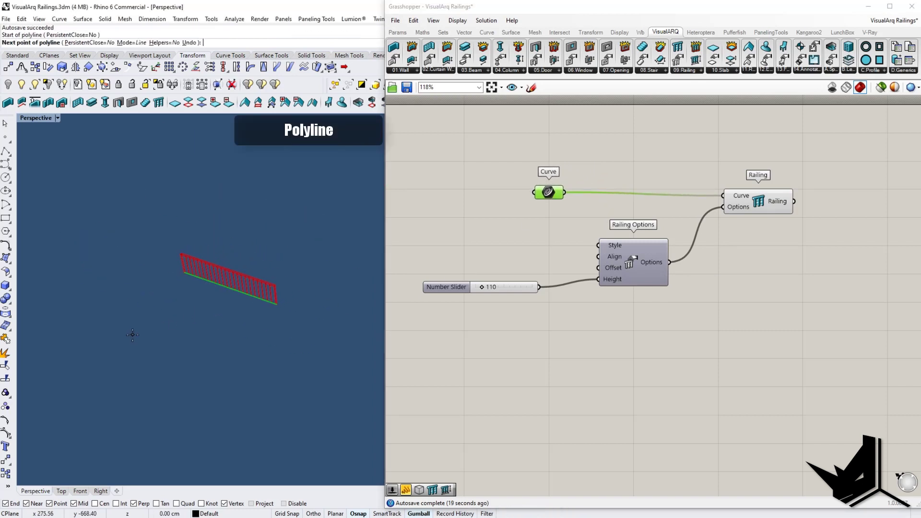
key("shift")
left_click(154, 312)
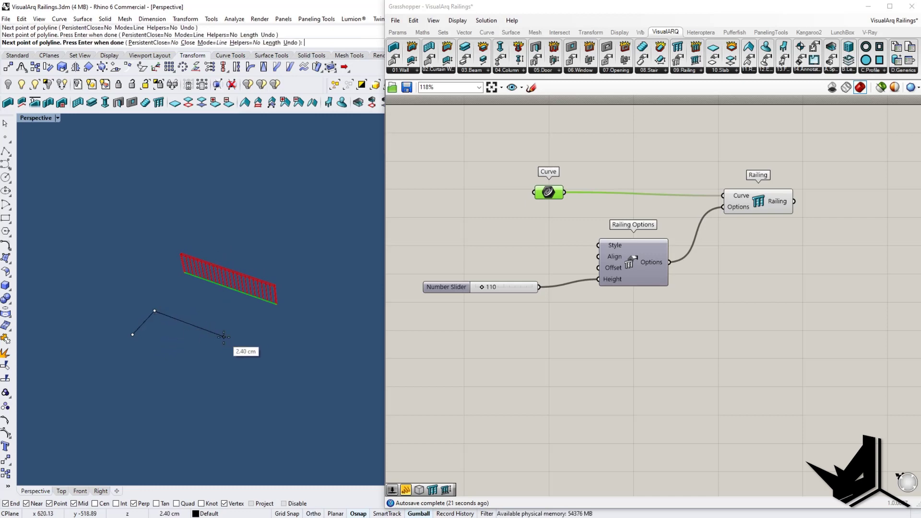
left_click(224, 337)
key("Return")
right_click_drag(201, 336, 214, 337, "shift")
left_click(211, 328)
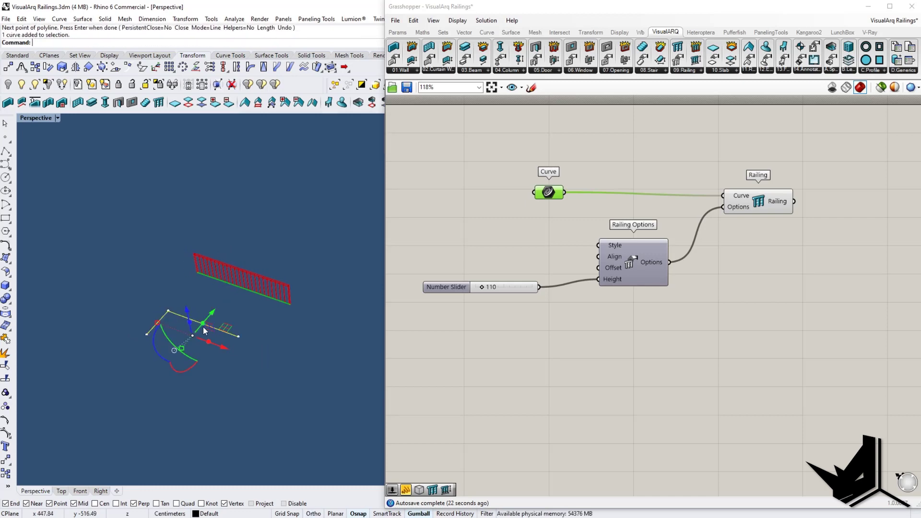
Duplicate the whole railing definition, including the Curve, slider, Railing Options and Railing components, below the original
left_click(509, 341)
scroll(451, 160, "down", 1)
left_click_drag(442, 150, 644, 270)
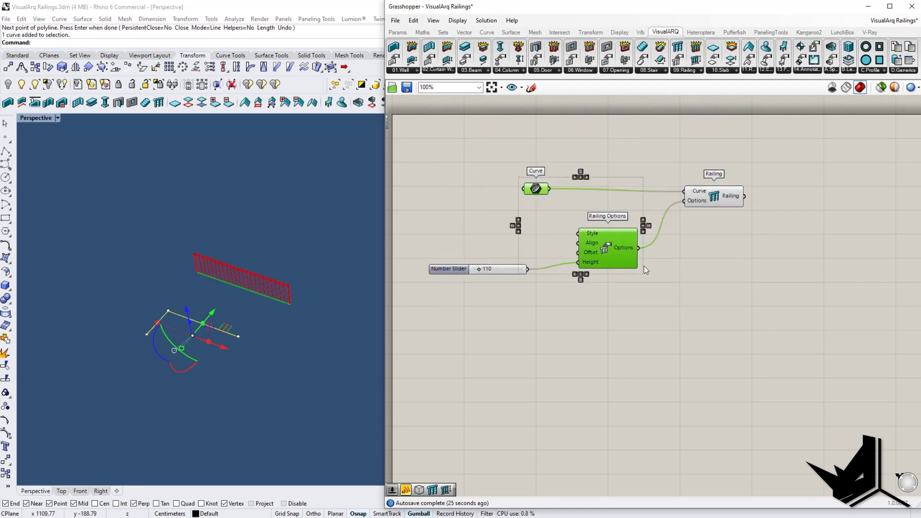
left_click_drag(744, 328, 410, 157)
left_click_drag(601, 250, 611, 398, "alt+shift")
Select the cornered polyline and reference it in the duplicated Curve parameter
left_click(280, 385)
left_click(178, 315)
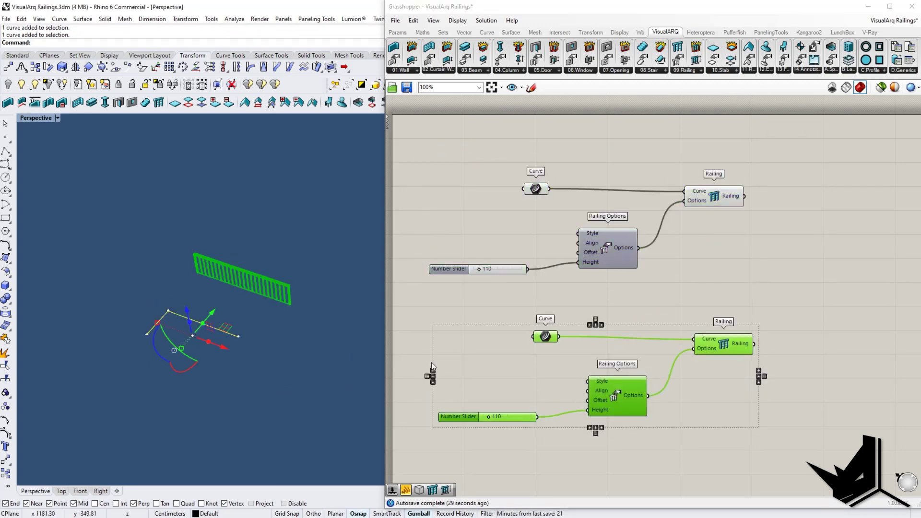
left_click(526, 347)
right_click(546, 337)
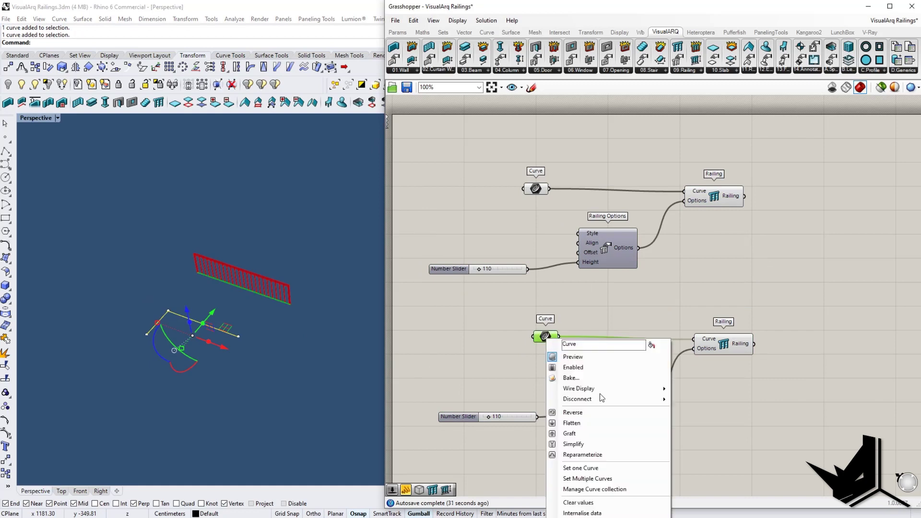
left_click(591, 479)
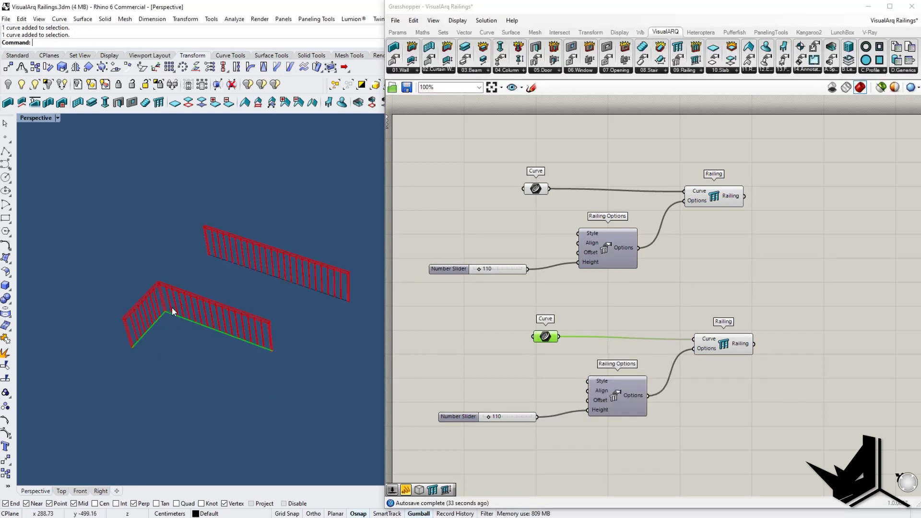
Inspect the railing's corner post, and explode the cornered polyline into separate segments
scroll(165, 306, "up", 8)
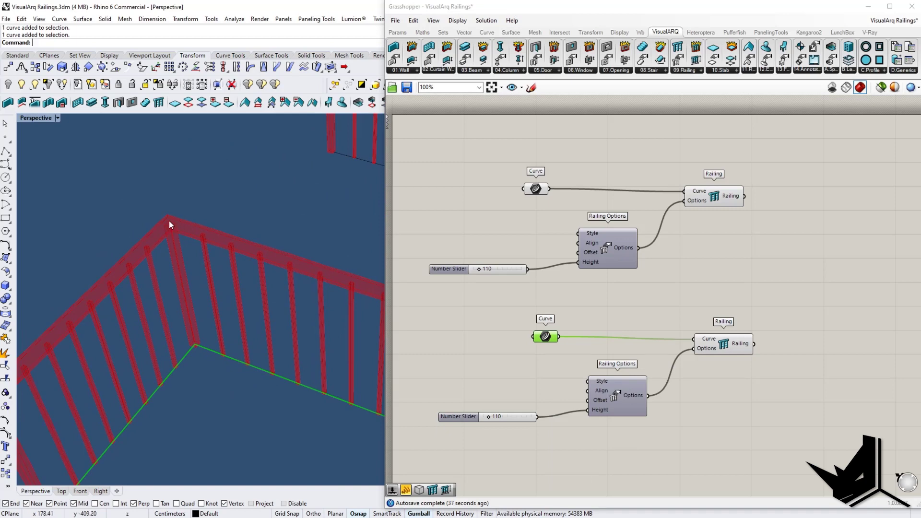
left_click_drag(547, 336, 545, 340)
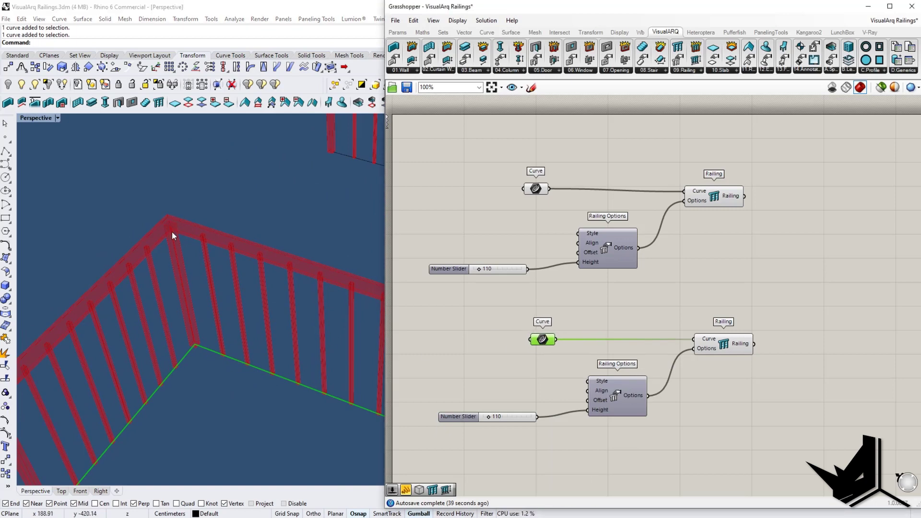
scroll(277, 367, "down", 6)
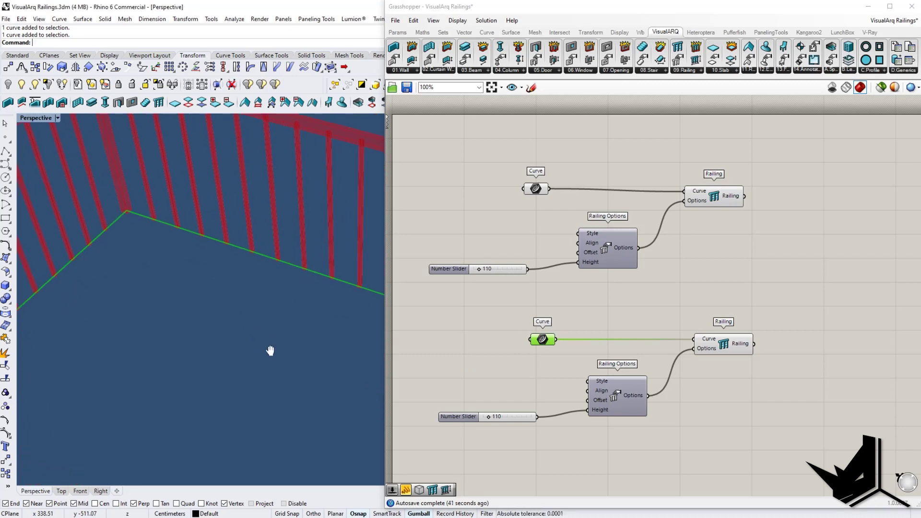
type("E")
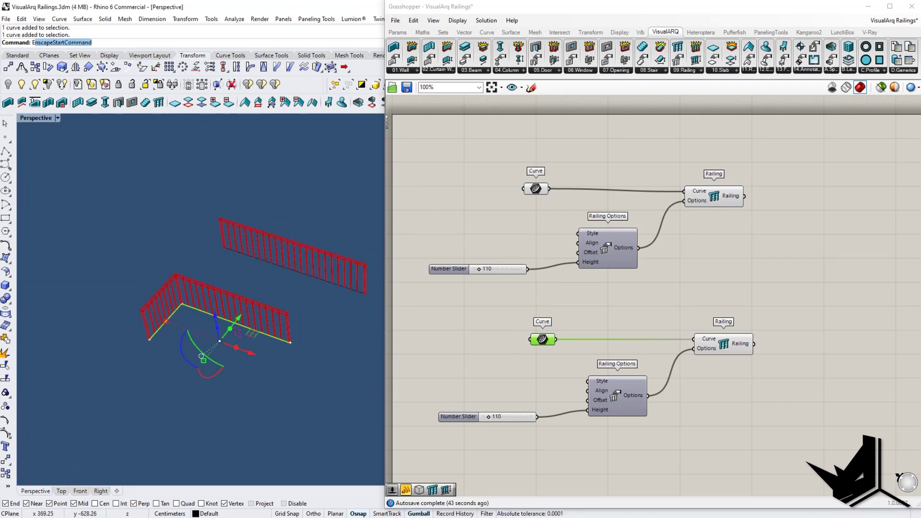
type("x")
key("Return")
key("Escape")
scroll(177, 307, "up", 4)
Select both exploded segments and reference them as multiple curves in the lower Curve parameter
left_click(176, 309)
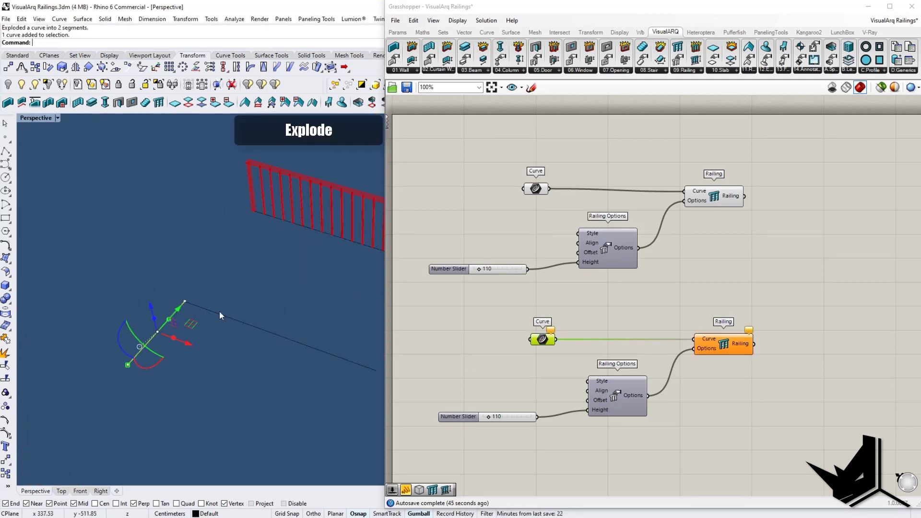
left_click(220, 314)
key("Escape")
left_click_drag(223, 352, 157, 296)
right_click(545, 343)
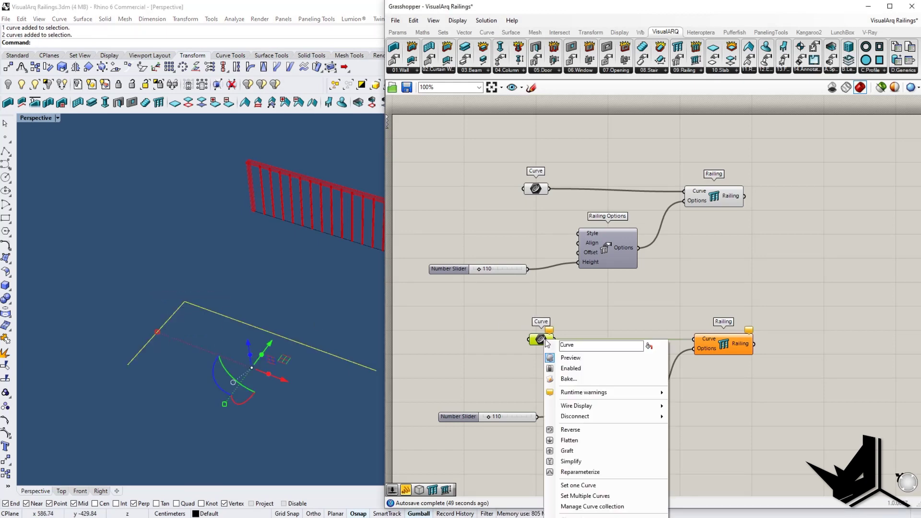
left_click(585, 496)
Examine the corner where the railings built on the two separate segments meet
scroll(183, 245, "up", 5)
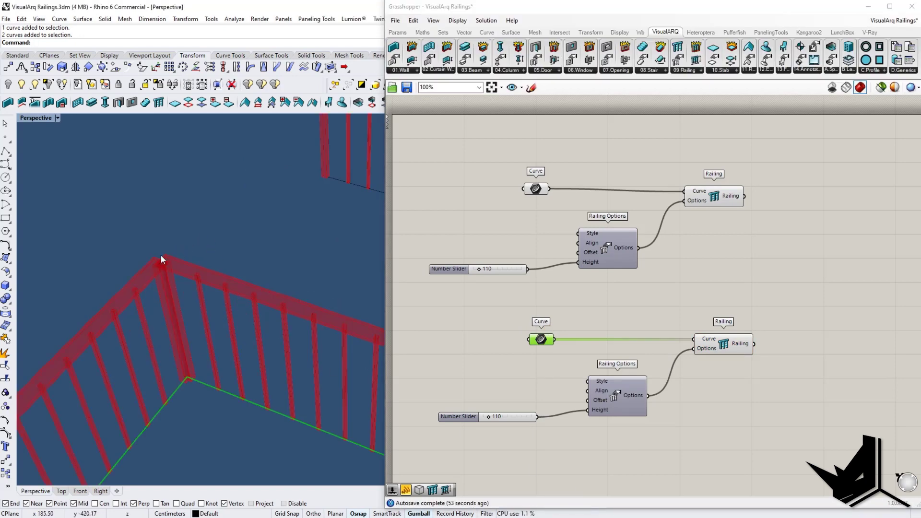
right_click_drag(164, 275, 198, 282, "shift")
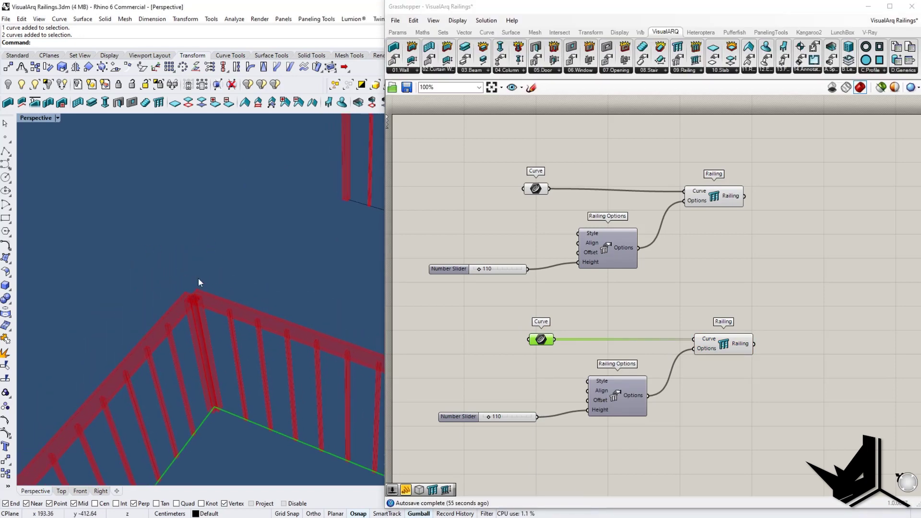
scroll(195, 295, "down", 5)
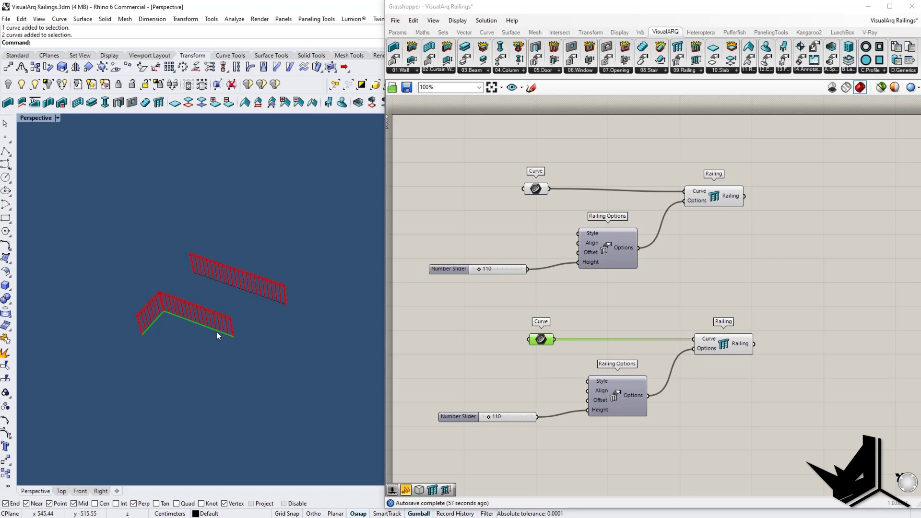
left_click(140, 306)
left_click(168, 307)
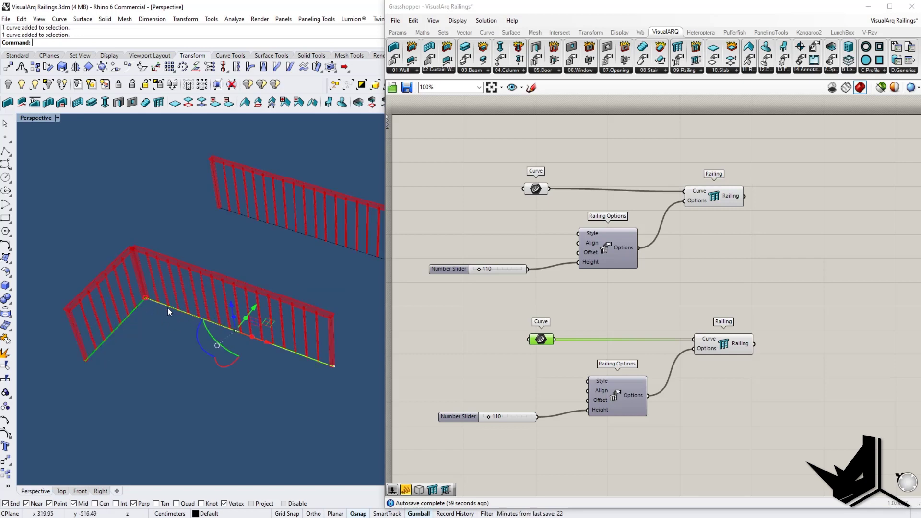
right_click_drag(142, 270, 154, 289, "shift")
scroll(175, 302, "up", 5)
scroll(197, 323, "down", 9)
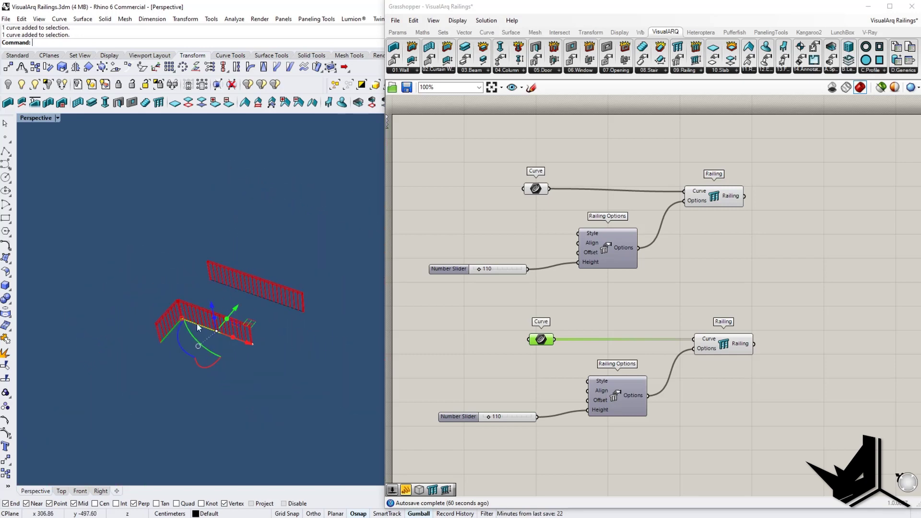
Draw a rectangle on the ground in front of the cornered railing
right_click_drag(264, 372, 226, 338, "shift")
key("Escape")
type("rect")
key("Return")
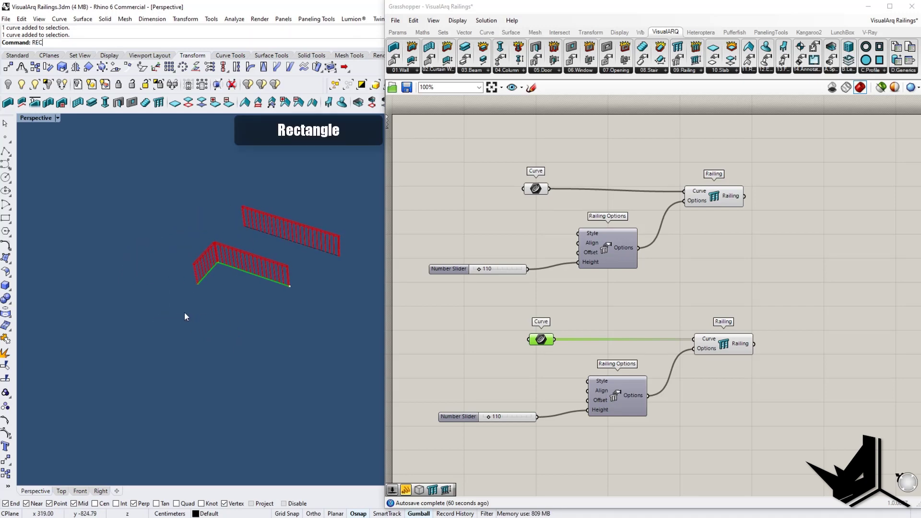
left_click(182, 310)
left_click(238, 377)
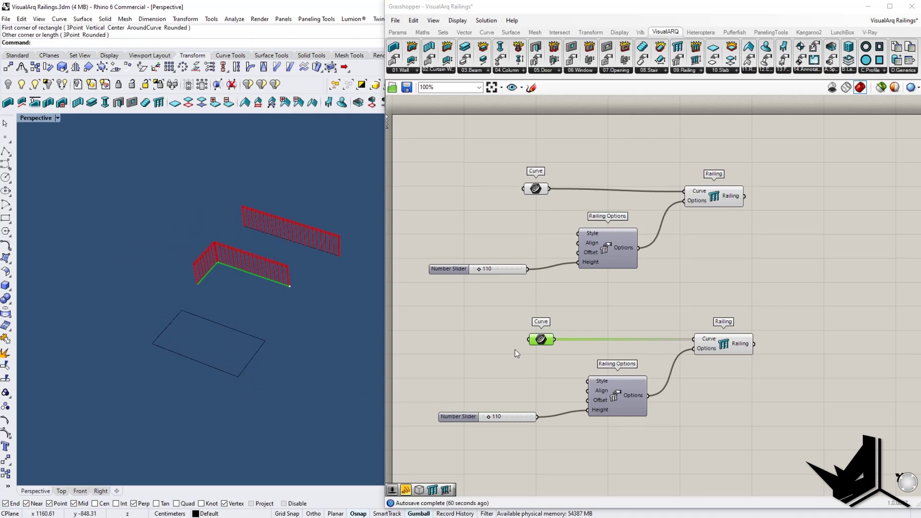
Reference the closed rectangle as a single curve in the lower Curve parameter and check the lower Railing component
left_click_drag(226, 361, 224, 361)
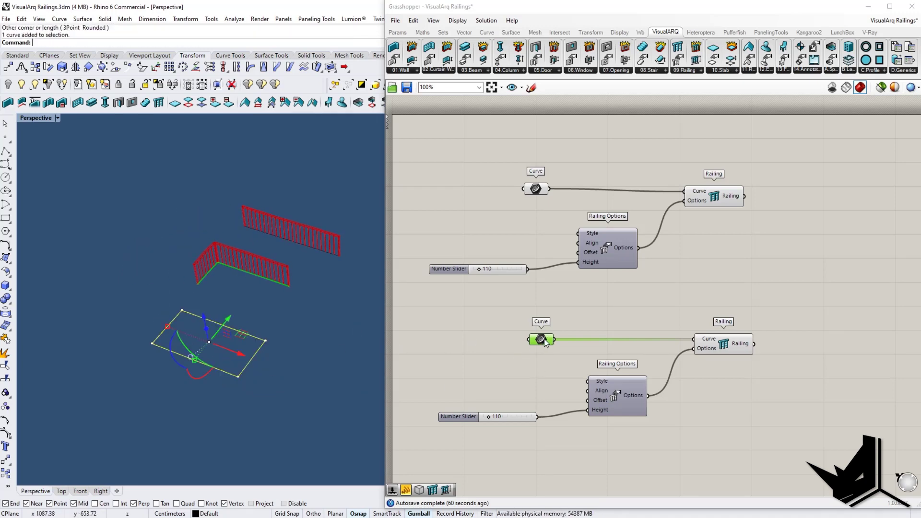
right_click(541, 340)
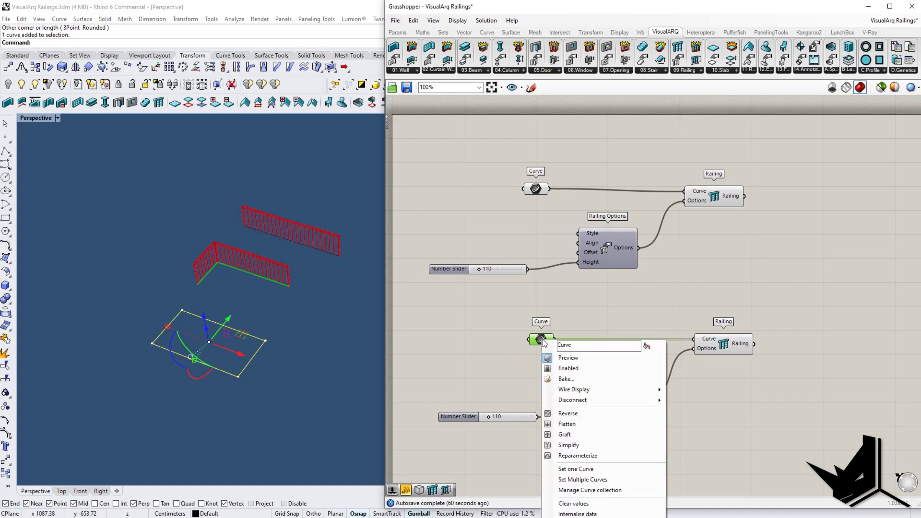
left_click(599, 469)
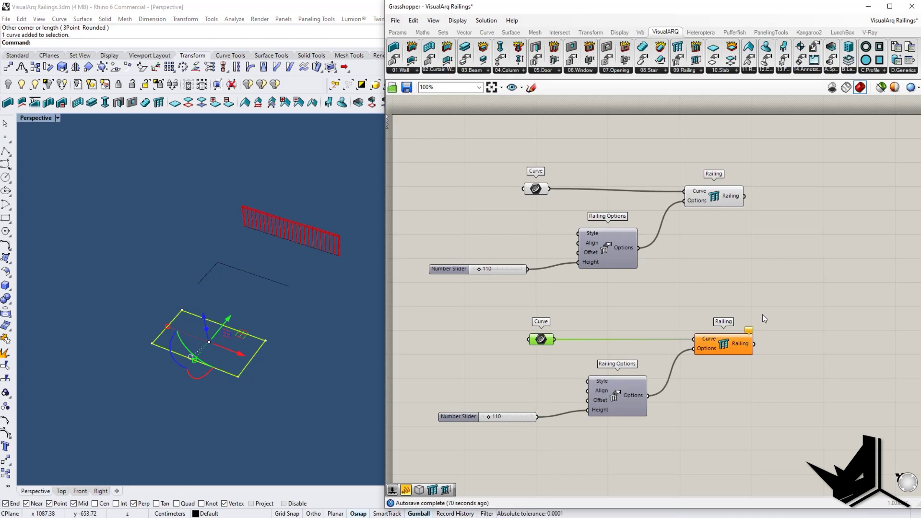
mouse_move(751, 336)
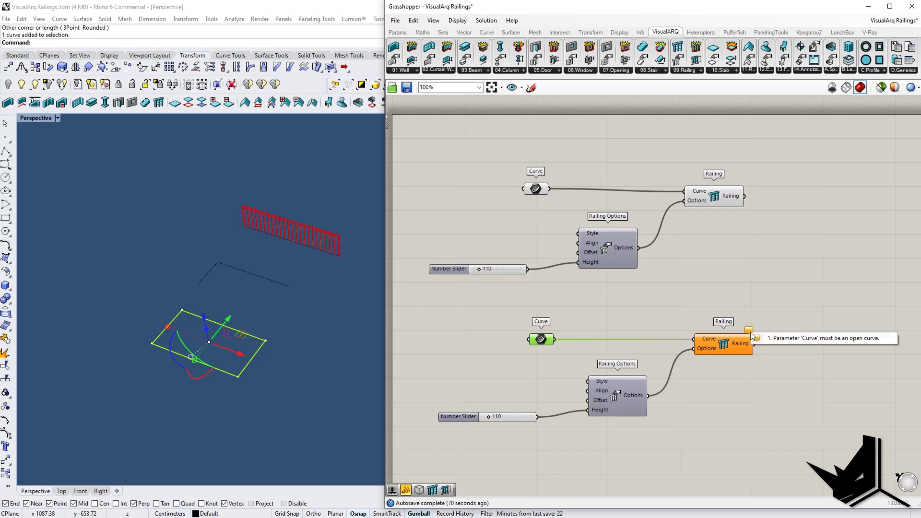
Explode the rectangle into separate line segments and clear the selection
left_click(446, 328)
left_click(252, 329)
left_click(235, 332)
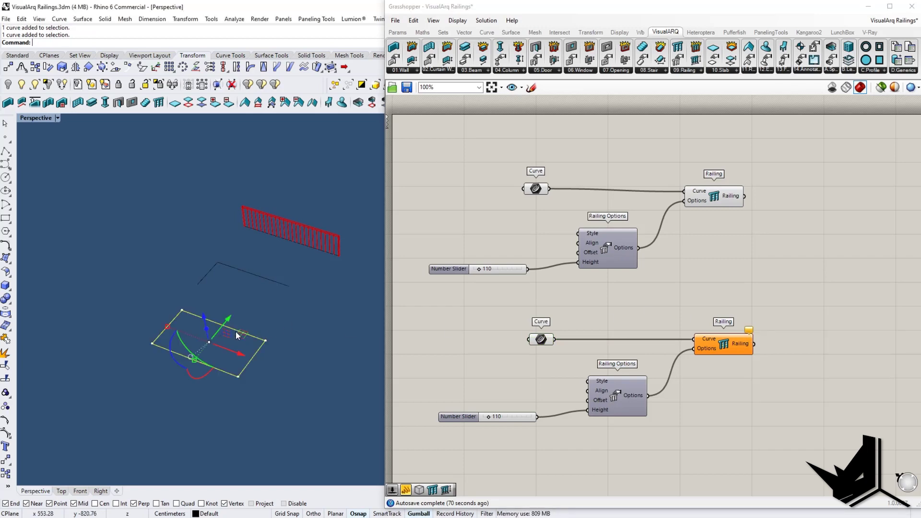
type("Explode")
key("Return")
key("Escape")
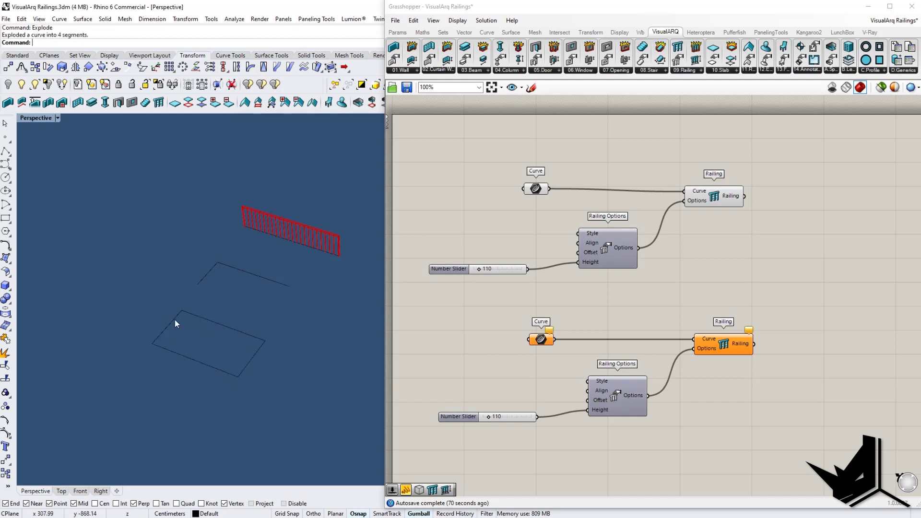
Select all four rectangle segments and reference them as multiple curves in the lower Curve parameter
left_click_drag(269, 413, 137, 307)
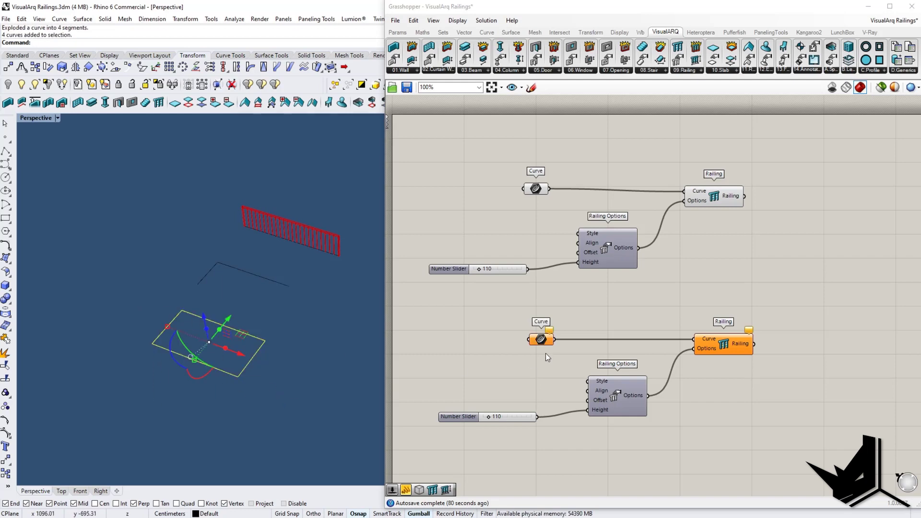
right_click(541, 340)
left_click(590, 495)
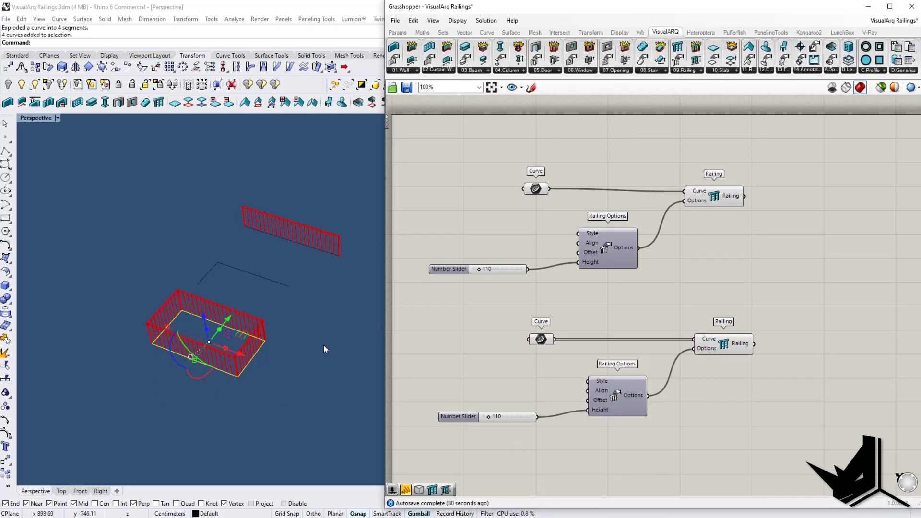
Join three of the exploded rectangle's segments into one open polyline, leaving the back segment separate
scroll(271, 324, "up", 10)
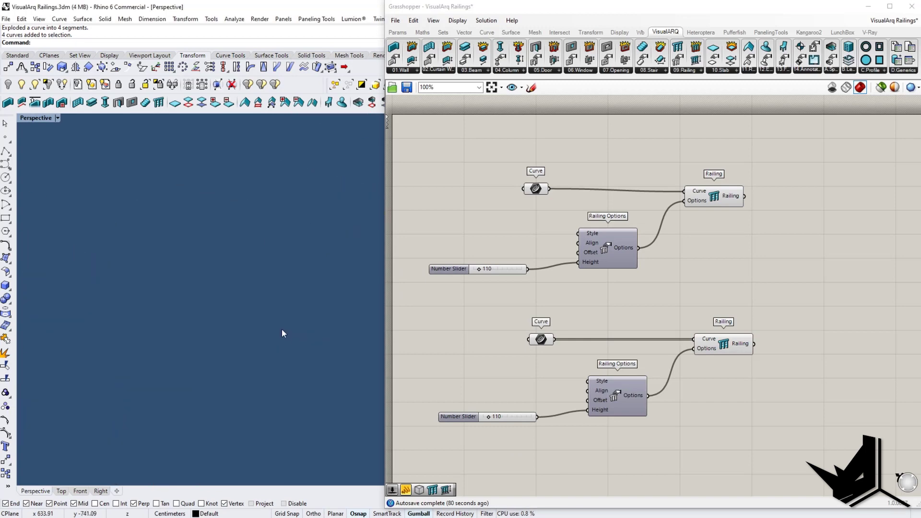
scroll(271, 304, "down", 10)
right_click_drag(53, 307, 176, 295, "shift")
right_click_drag(269, 334, 226, 326, "shift")
left_click_drag(278, 416, 235, 376)
left_click_drag(146, 391, 110, 318, "shift")
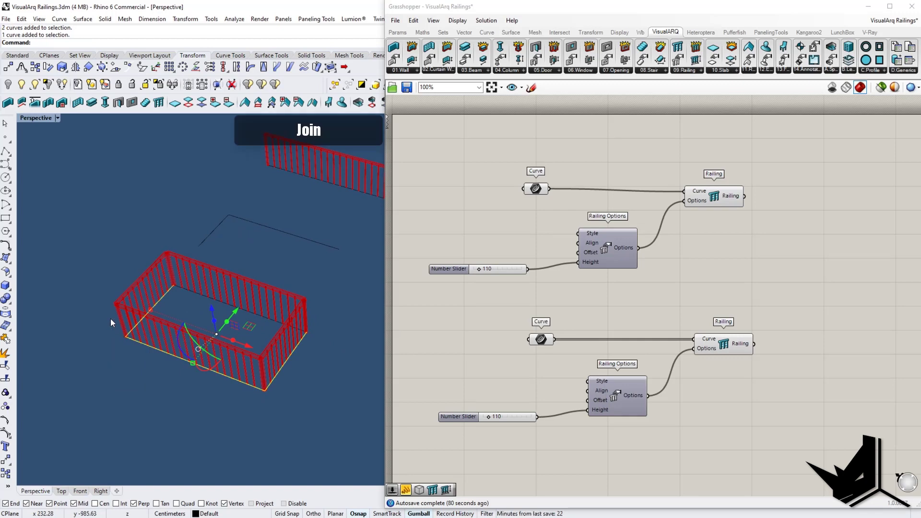
type("join")
key("Return")
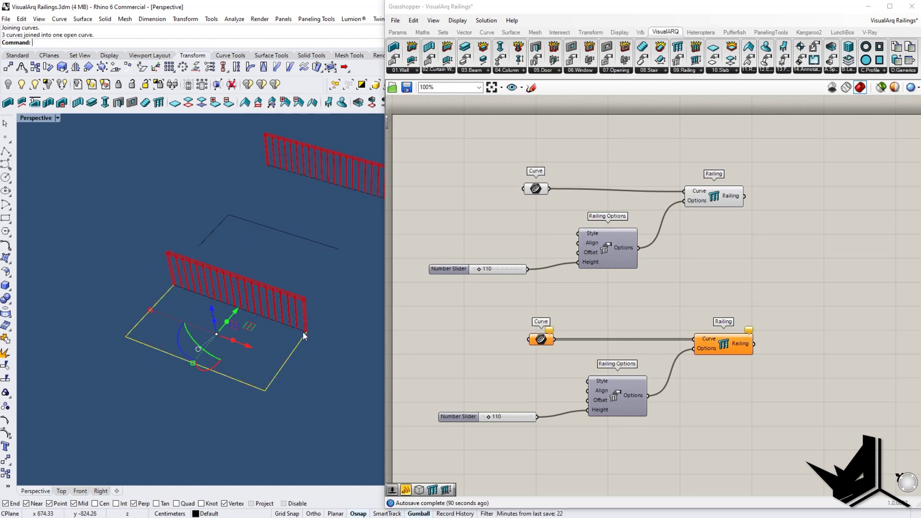
Select the joined polyline and the separate segment, reference both as multiple curves in the lower Curve parameter, and clear the selection
key("Escape")
left_click_drag(286, 401, 122, 283)
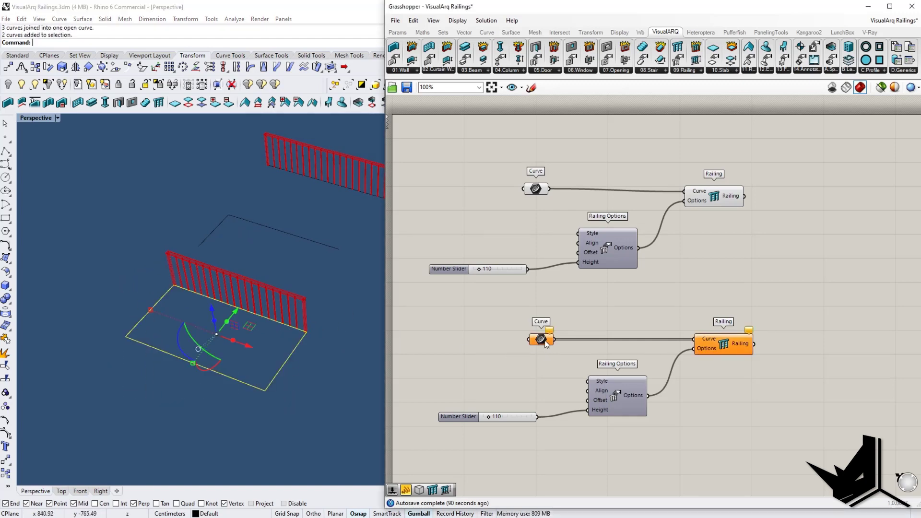
right_click(543, 339)
left_click(578, 496)
left_click(256, 269)
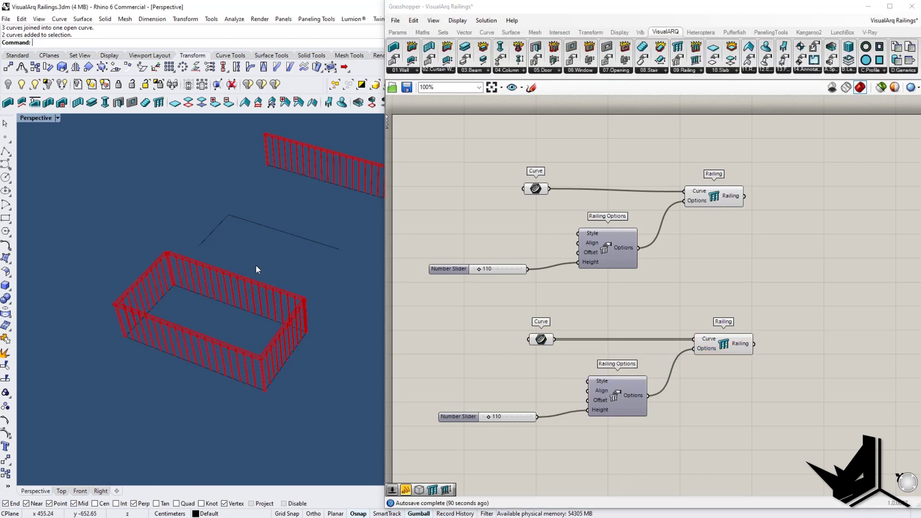
Move the separate back segment a short distance away from the joined polyline and inspect the resulting railings
left_click(231, 304)
scroll(121, 330, "up", 5)
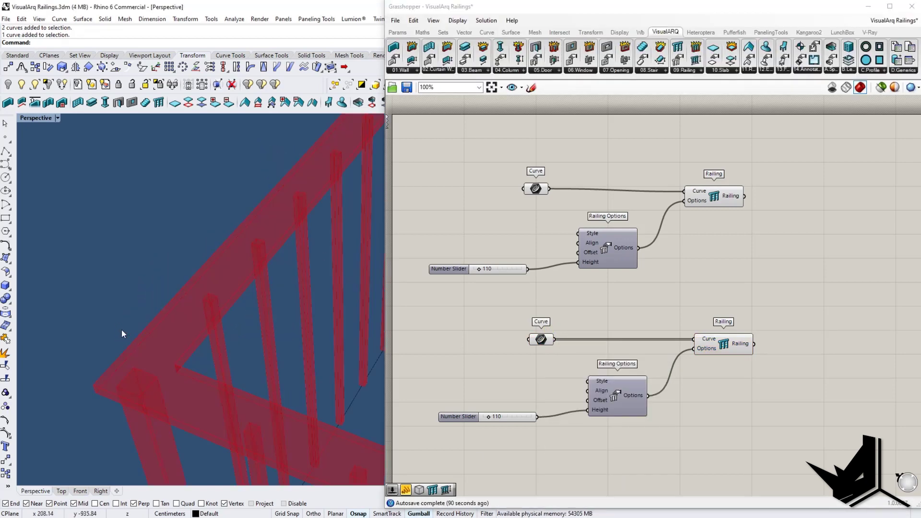
scroll(155, 342, "down", 5)
scroll(160, 327, "up", 5)
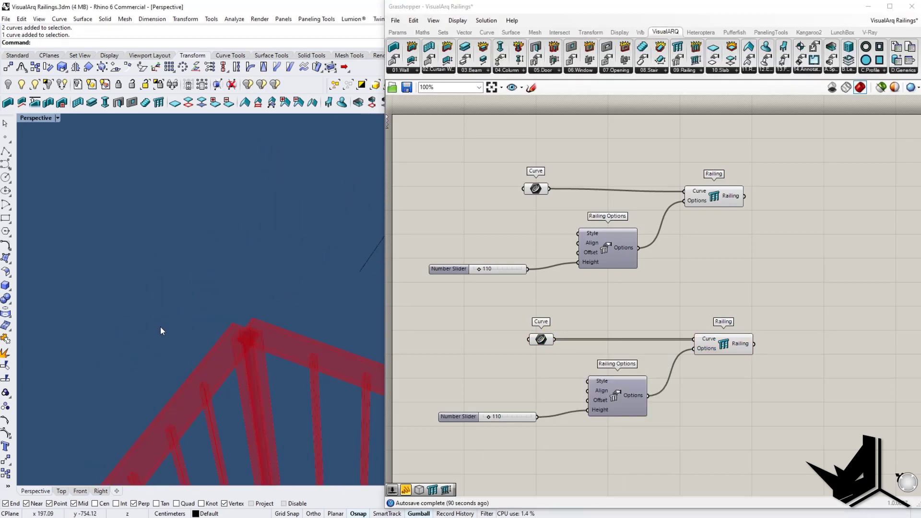
scroll(246, 312, "down", 5)
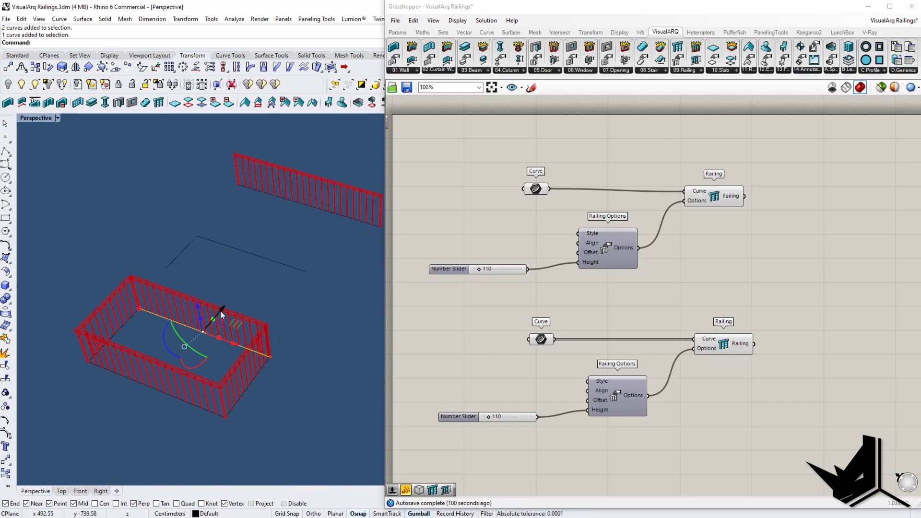
left_click(231, 304)
left_click_drag(231, 304, 238, 299)
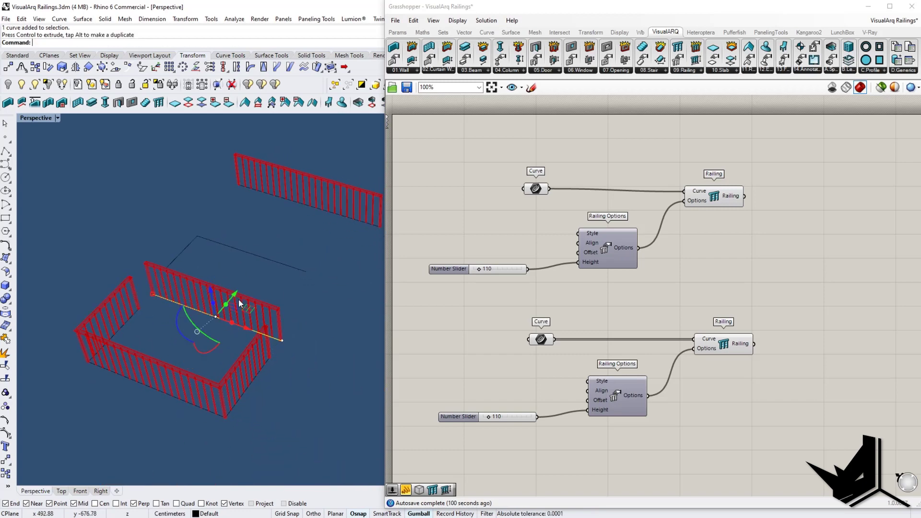
left_click(224, 261)
scroll(278, 326, "up", 3)
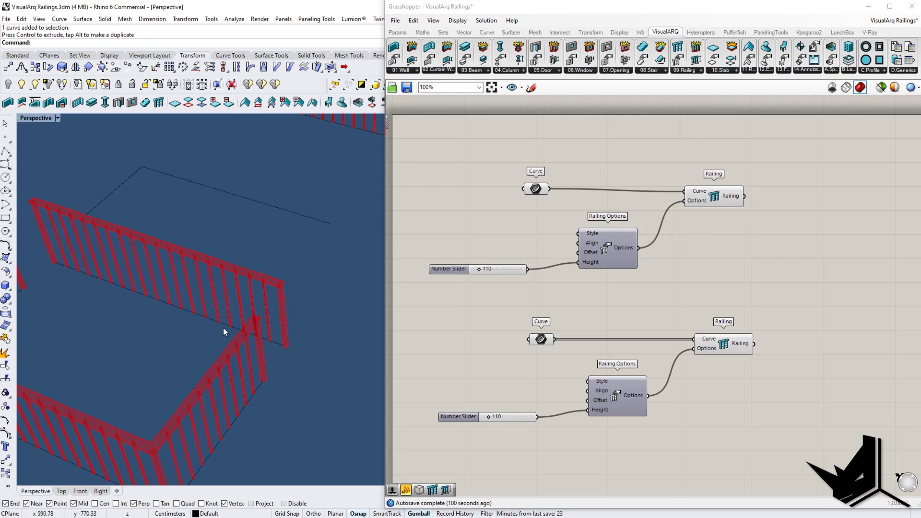
scroll(216, 354, "down", 5)
scroll(233, 322, "up", 4)
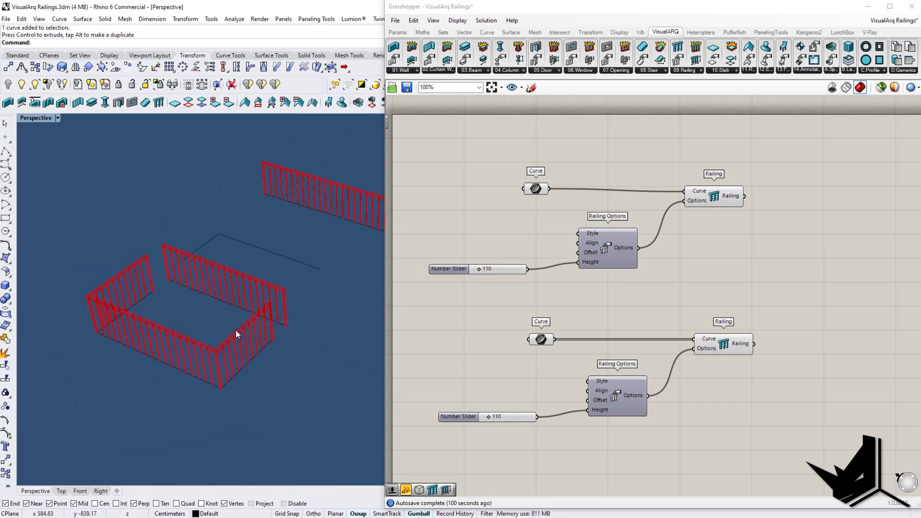
scroll(245, 327, "down", 3)
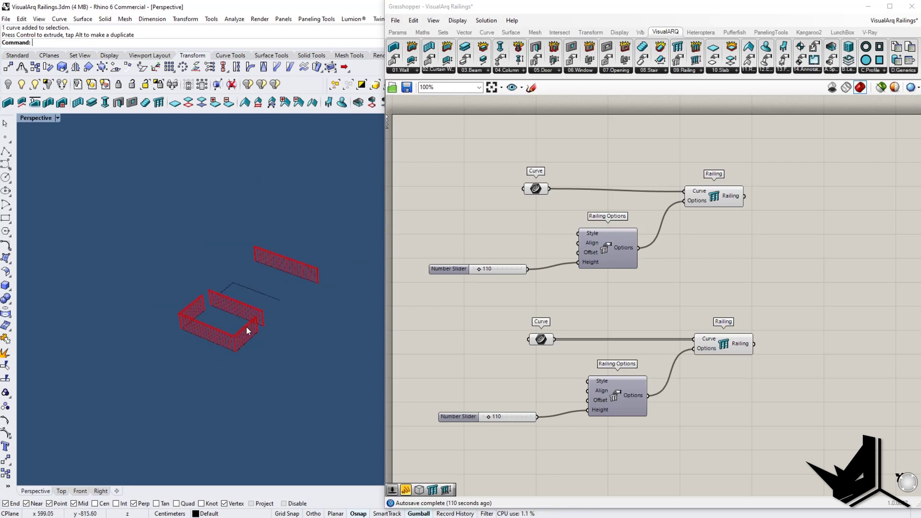
Show only the hidden house model with its balcony slab by picking it from the hidden objects
right_click_drag(279, 342, 240, 343)
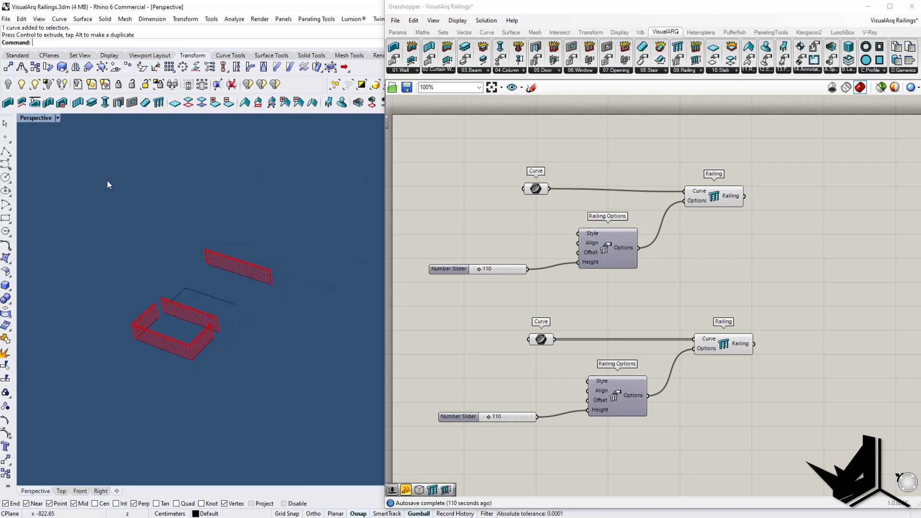
left_click(35, 85)
right_click_drag(250, 277, 285, 455, "shift")
left_click_drag(211, 167, 328, 296)
right_click(326, 297)
right_click_drag(323, 298, 244, 377)
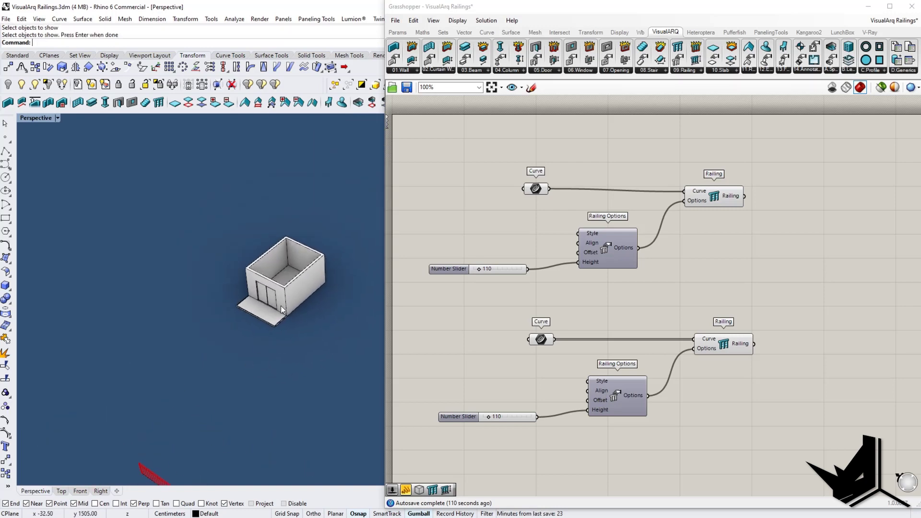
Examine the house's balcony slab and the open curve that runs along its edges
scroll(270, 311, "up", 7)
scroll(266, 311, "up", 5)
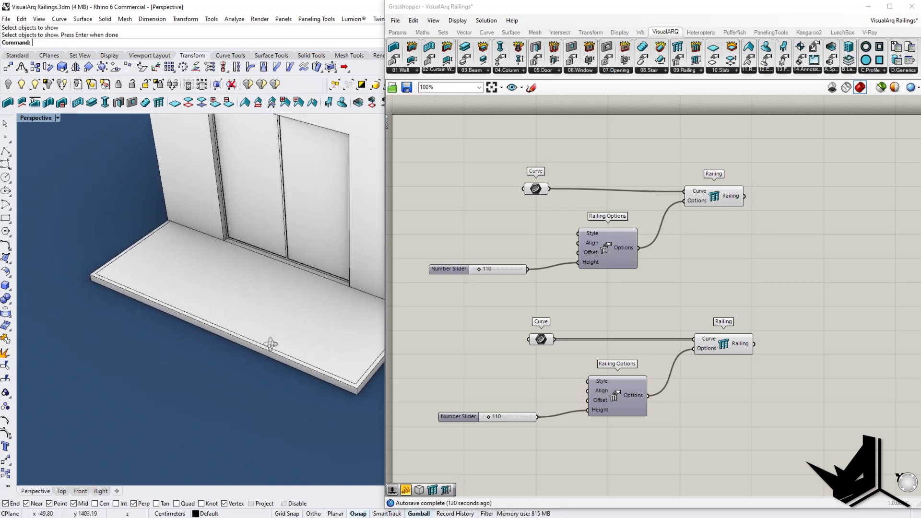
scroll(266, 341, "down", 8)
scroll(235, 347, "down", 1)
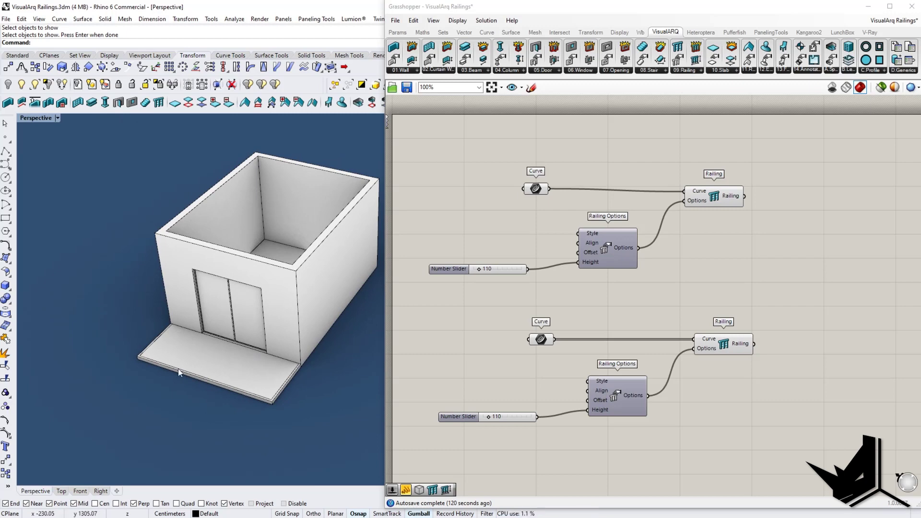
scroll(209, 368, "up", 3)
scroll(300, 395, "up", 3)
left_click(313, 404)
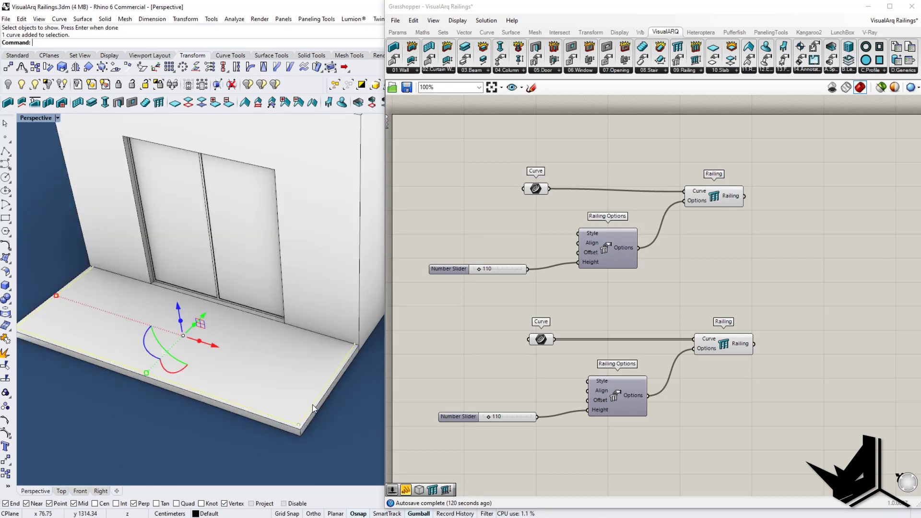
scroll(168, 318, "down", 8)
right_click_drag(157, 364, 167, 410, "shift")
scroll(167, 410, "up", 5)
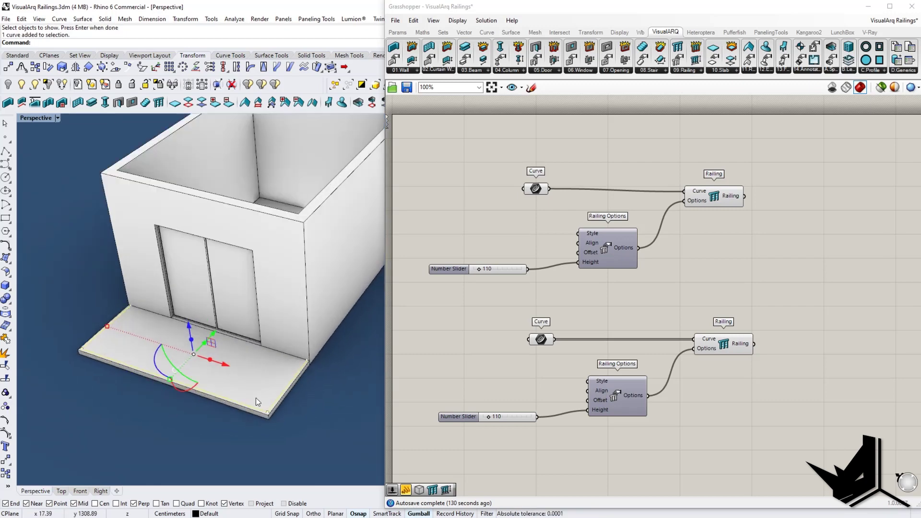
left_click(309, 399)
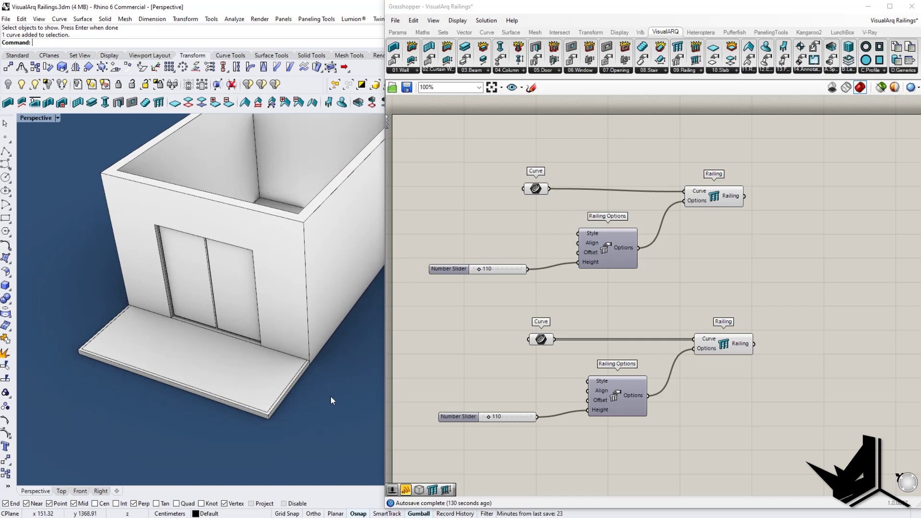
Select the balcony's edge curve and reference it as a single curve in the lower Curve parameter
left_click(287, 384)
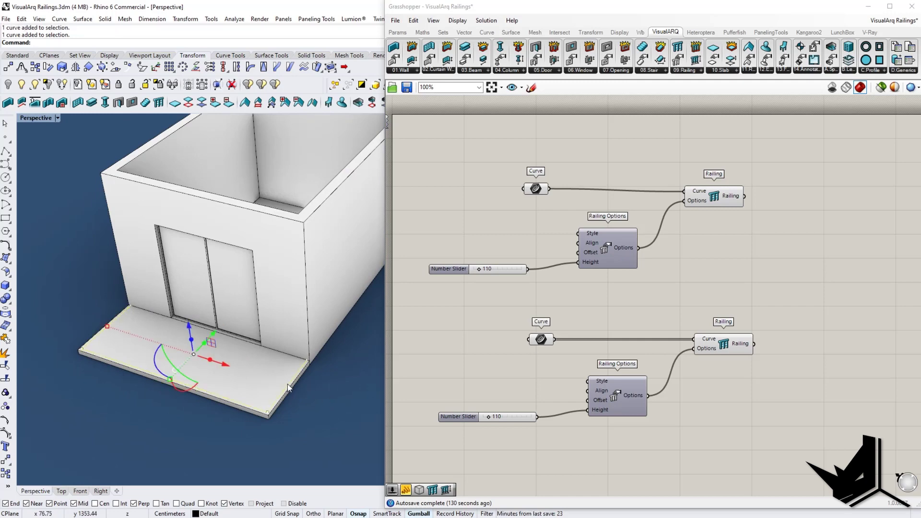
right_click(539, 340)
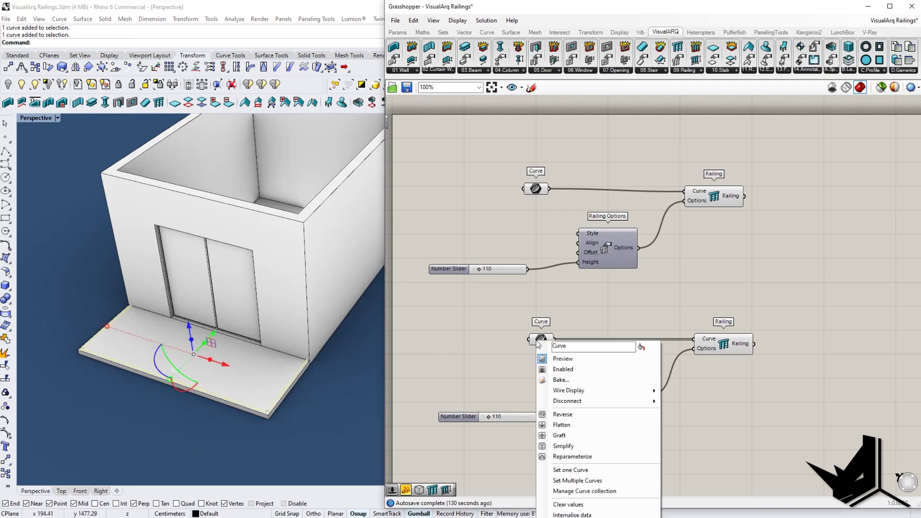
left_click(571, 471)
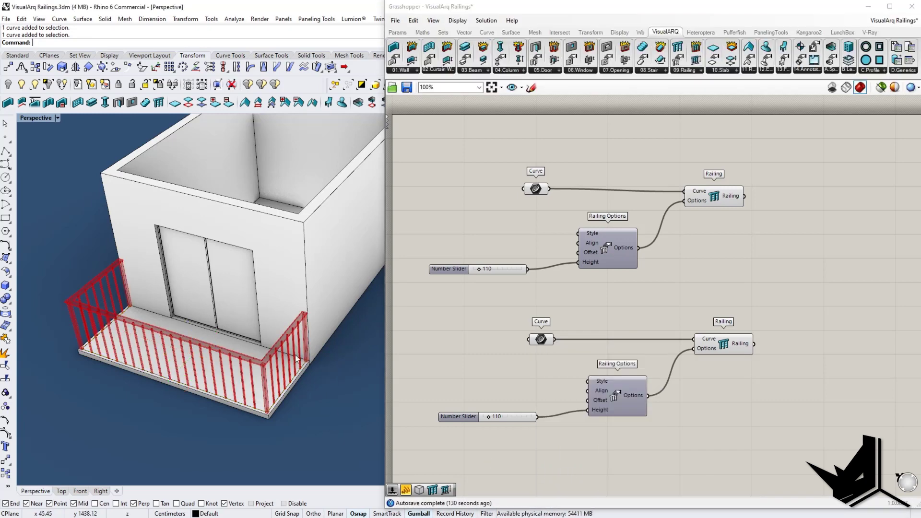
Inspect the balcony railing against its curve and set the Align input of the lower Railing Options to Interior
scroll(292, 348, "up", 11)
scroll(315, 286, "down", 7)
right_click_drag(176, 266, 127, 359, "shift")
scroll(191, 381, "up", 7)
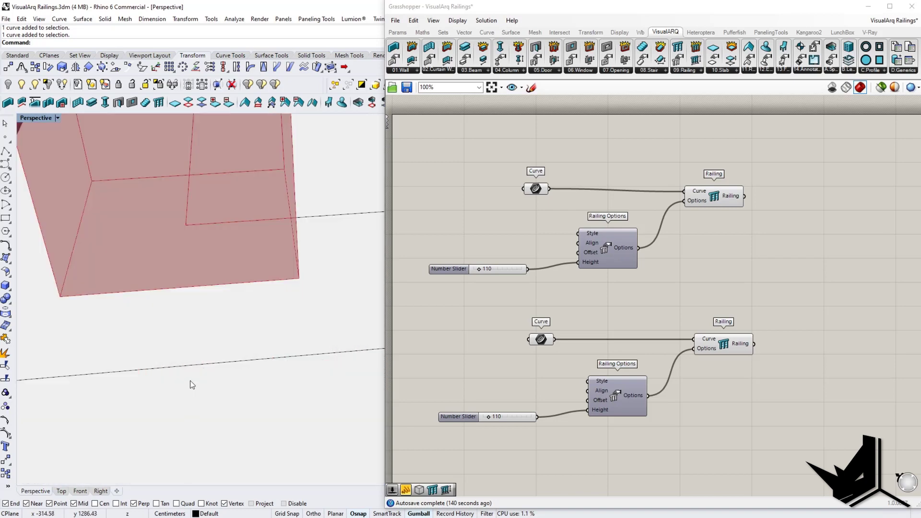
scroll(188, 247, "down", 10)
right_click_drag(188, 247, 179, 329, "shift")
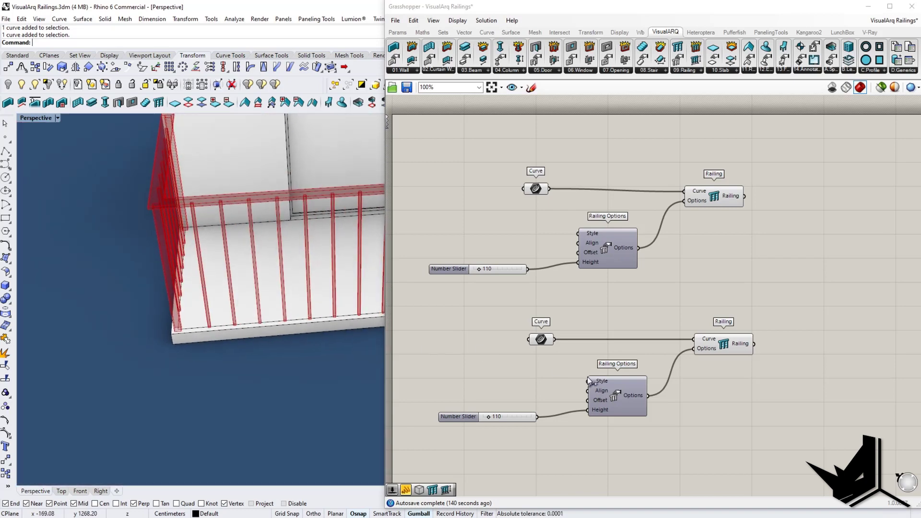
mouse_move(605, 390)
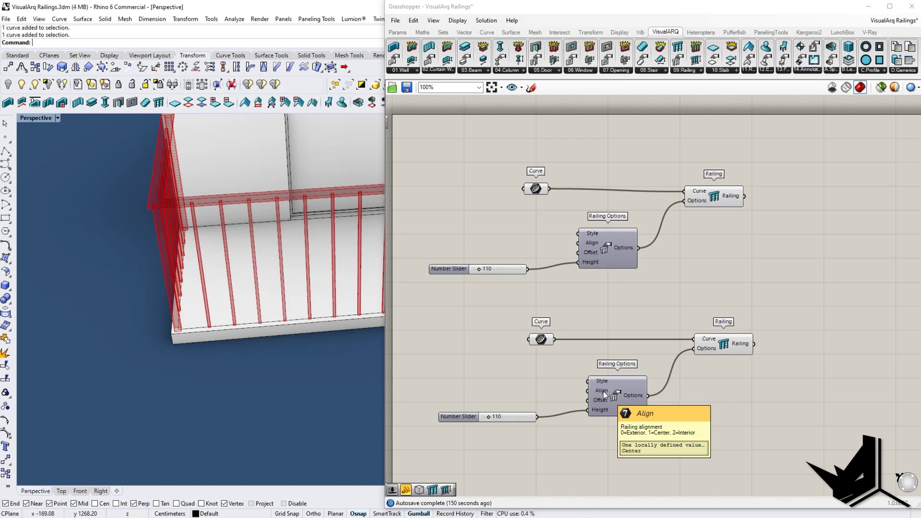
right_click(603, 390)
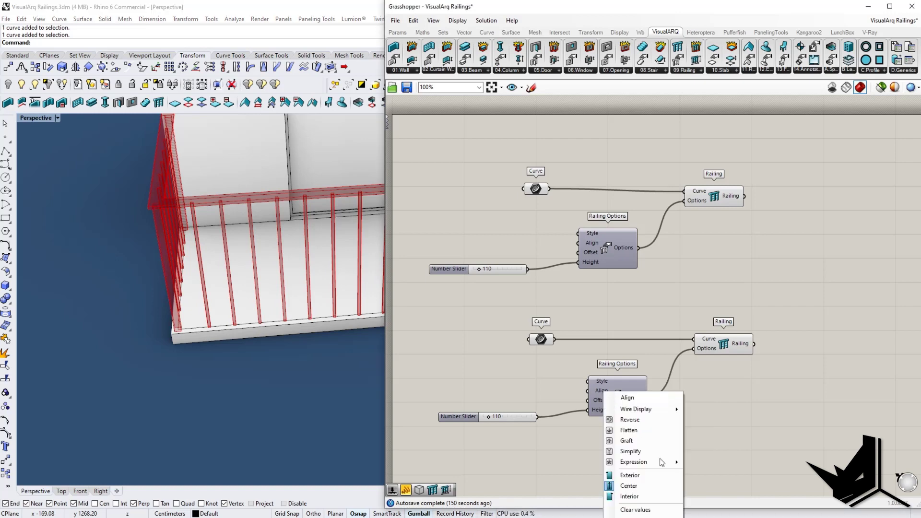
left_click(632, 497)
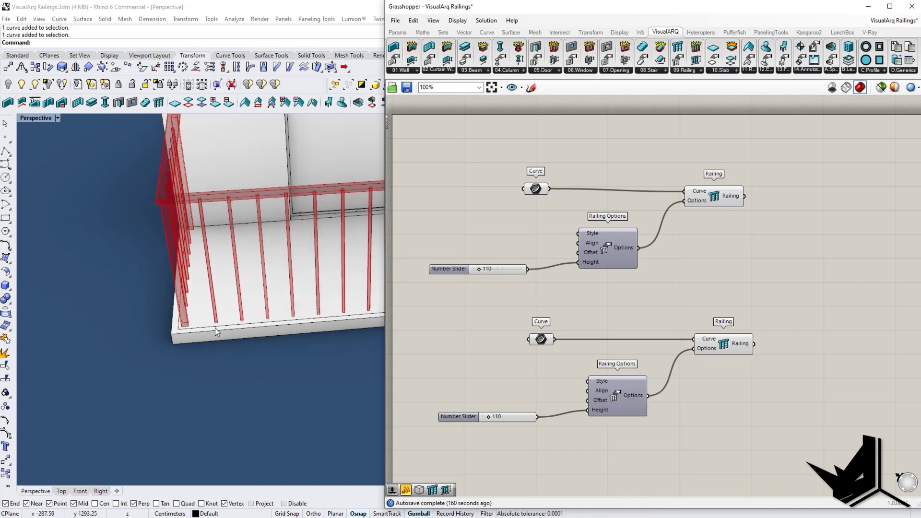
Check the railing's corners and set the lower Railing Options alignment to Exterior
right_click_drag(215, 327, 263, 381)
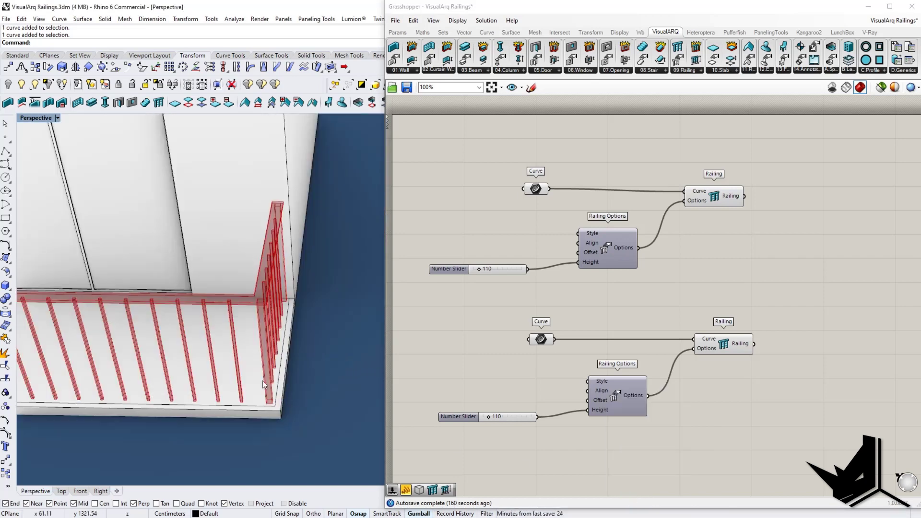
right_click(600, 390)
left_click(628, 477)
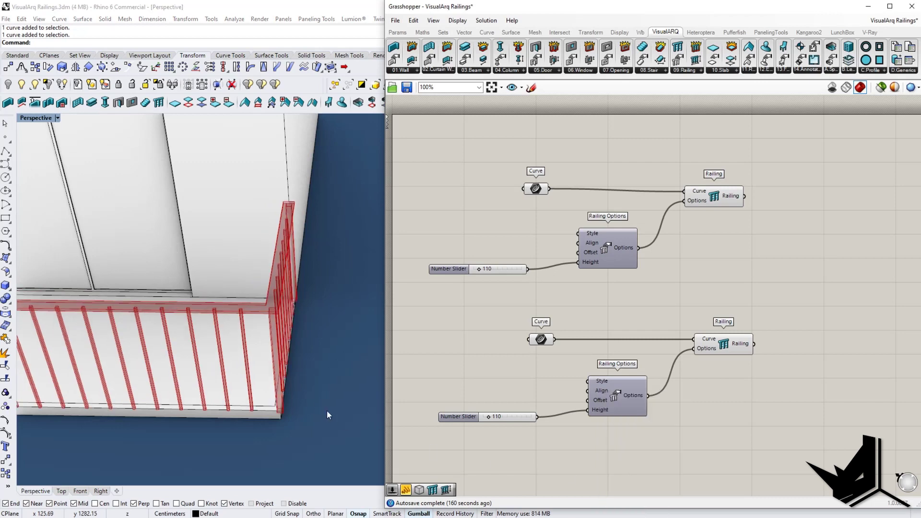
Check the railing's position at the slab edge and set the lower Railing Options alignment back to Center
right_click_drag(252, 385, 216, 389)
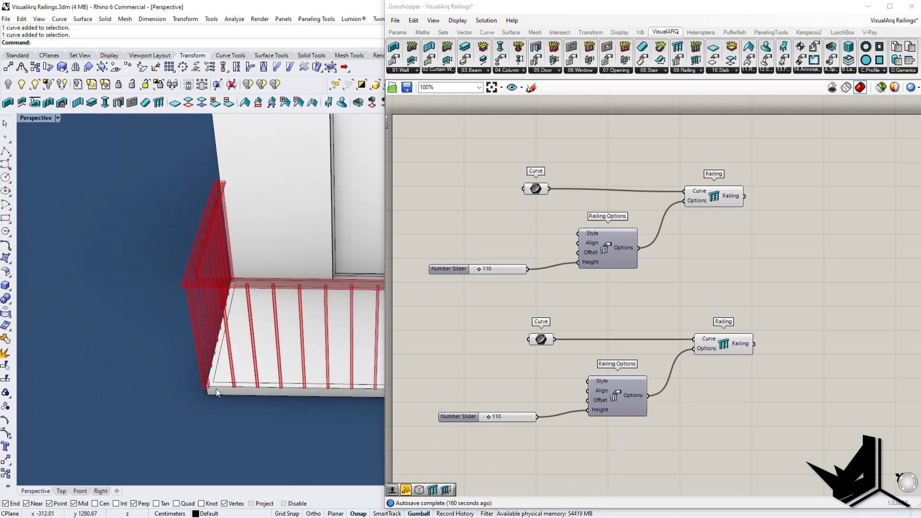
scroll(215, 385, "up", 3)
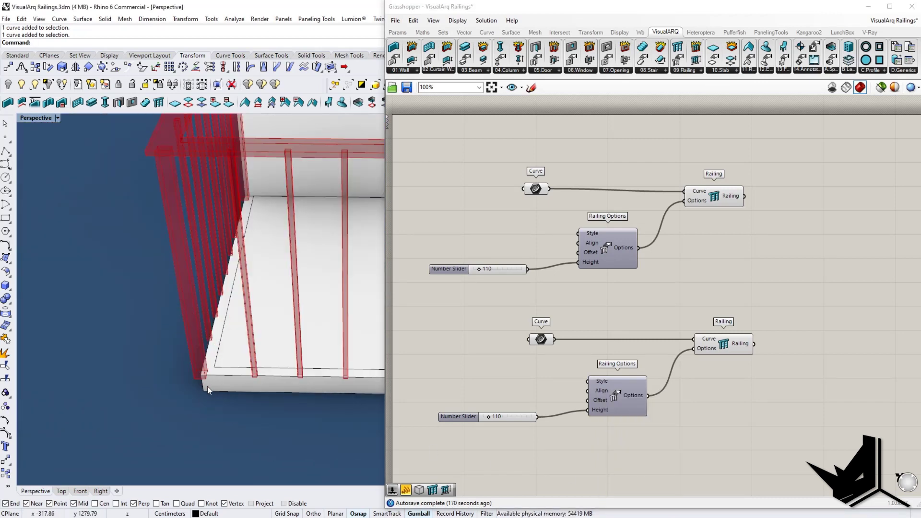
scroll(209, 379, "down", 5)
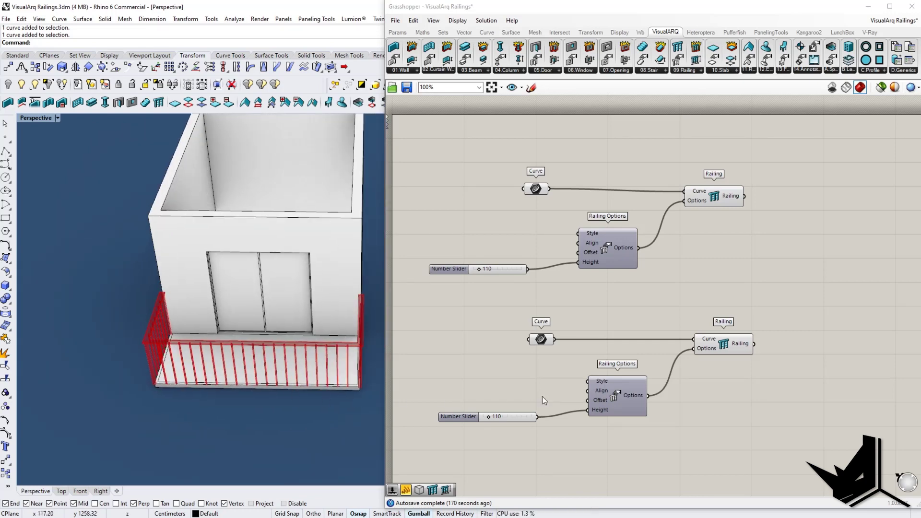
right_click(598, 390)
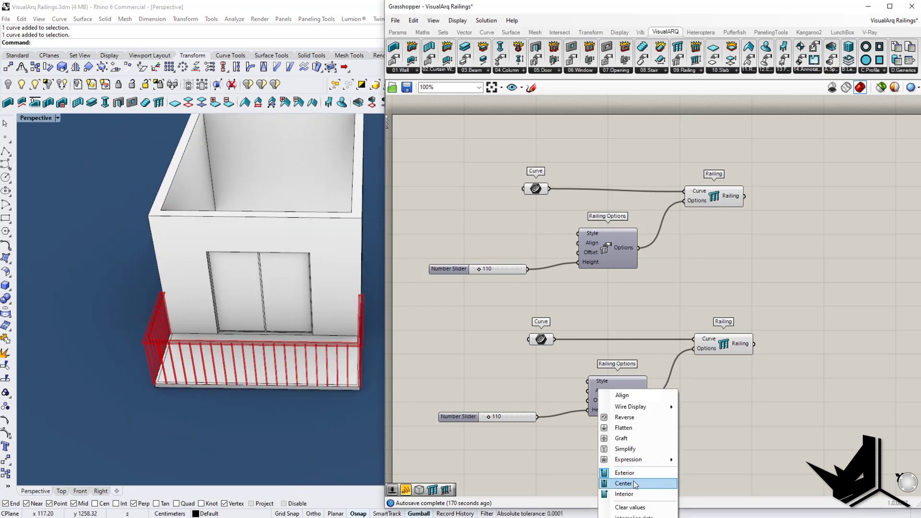
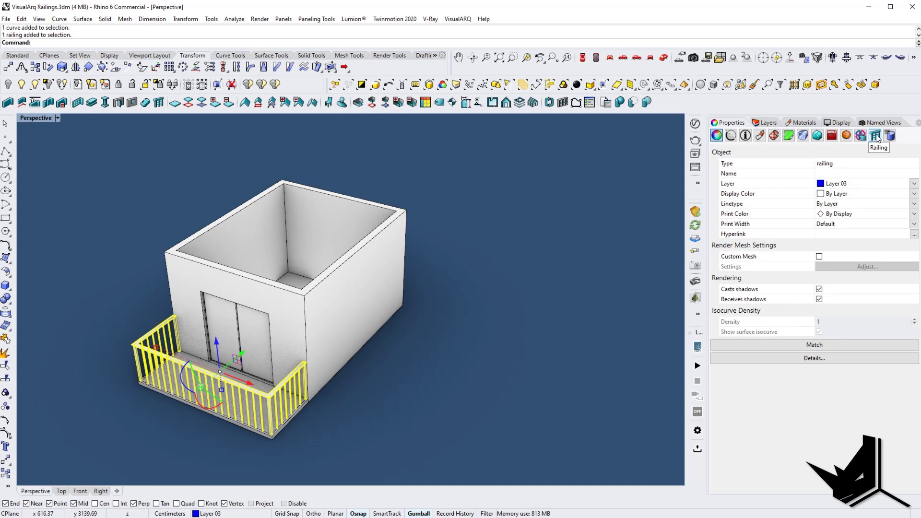
Display the railing-specific properties of the selected balcony railing
left_click(875, 137)
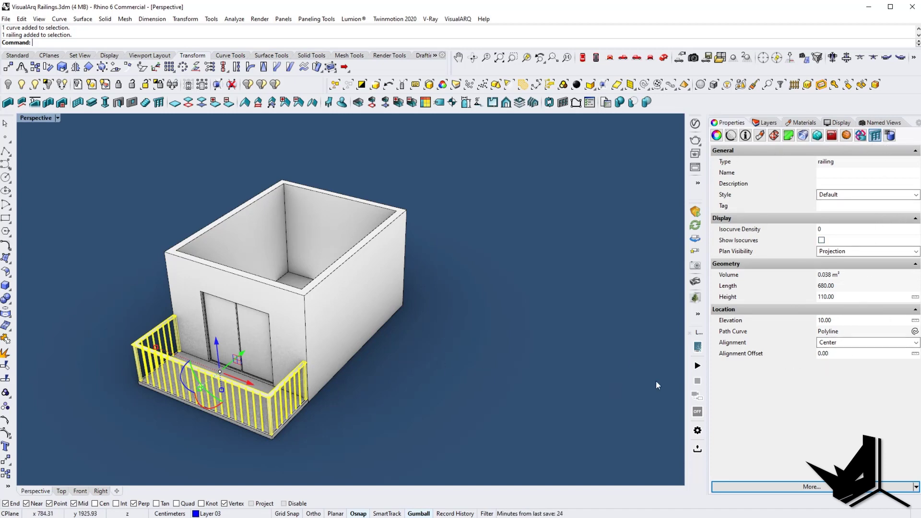
Move the railing path's end control point beside the house wall outward, away from the side of the balcony slab
mouse_move(327, 402)
right_mouse_down("shift")
mouse_move(380, 404)
mouse_move(338, 390)
right_mouse_up("shift")
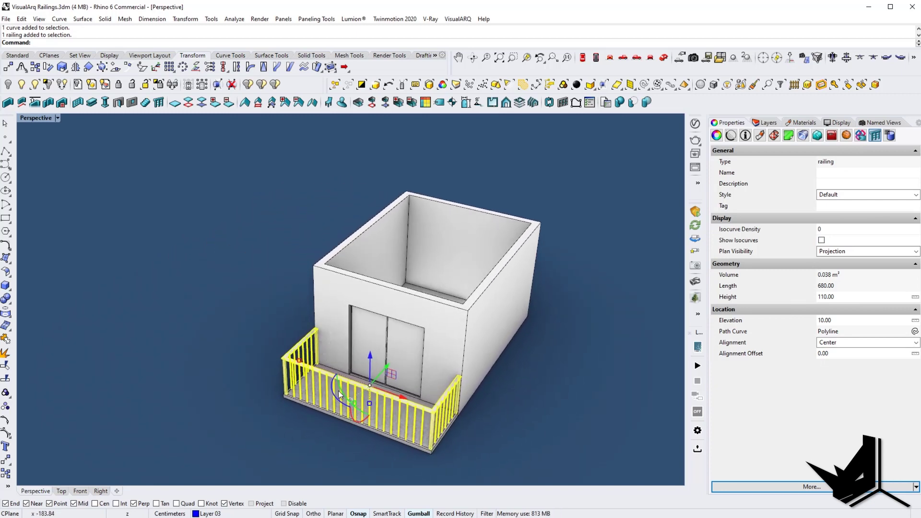
left_click(315, 355, "ctrl+shift")
left_click_drag(340, 373, 317, 370)
right_click_drag(316, 369, 444, 375)
scroll(500, 334, "up", 4)
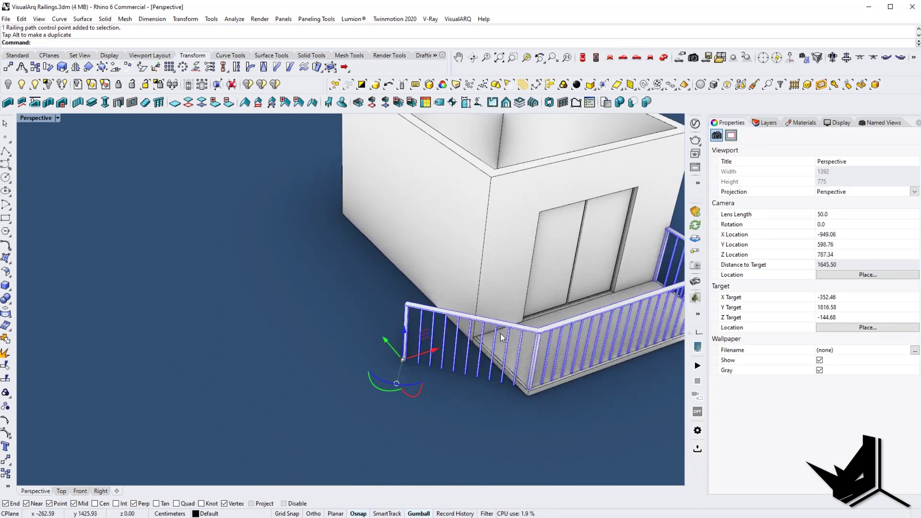
right_click_drag(500, 332, 399, 351, "shift")
left_click_drag(329, 370, 310, 387)
right_click_drag(358, 390, 322, 405)
Use SetPt with only Set X enabled to align the moved railing end point with the slab's corner
key("ctrl+s")
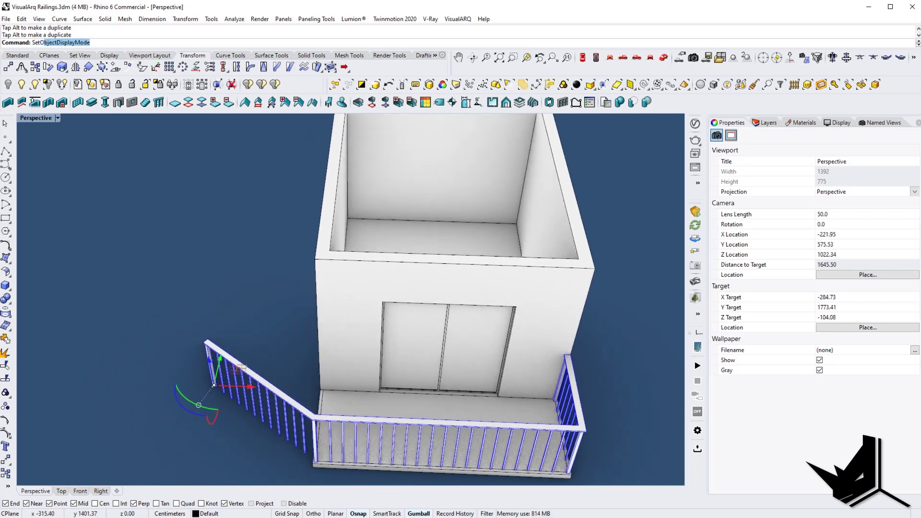
type("t")
key("Return")
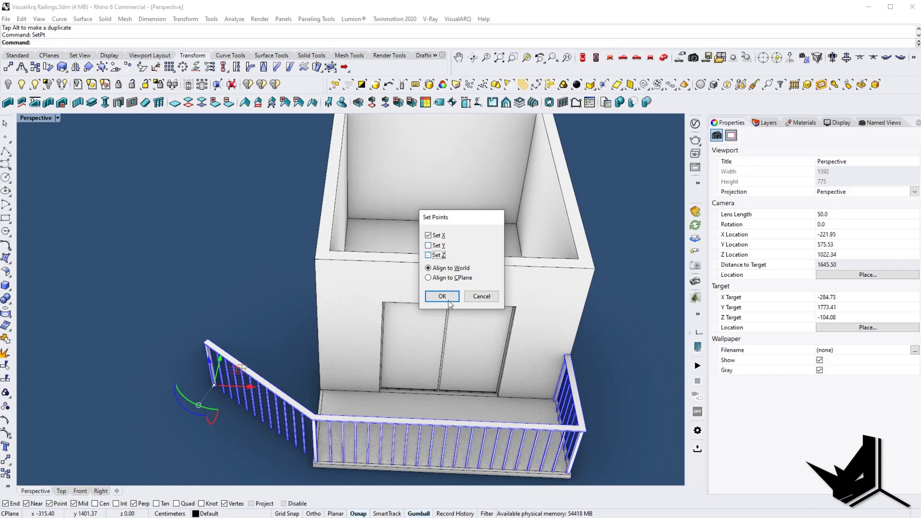
left_click(444, 297)
scroll(334, 390, "up", 6)
left_click(309, 391)
Stretch the railing's opposite side outward past the slab by moving its two path control points
scroll(334, 303, "down", 4)
right_click_drag(497, 339, 422, 345, "shift")
right_click_drag(422, 345, 363, 352)
scroll(409, 317, "down", 4)
type("wf")
key("Return")
right_click_drag(367, 292, 376, 314, "shift")
mouse_move(349, 141)
left_mouse_down()
mouse_move(369, 182)
mouse_move(411, 436)
mouse_move(520, 406)
left_mouse_up()
mouse_move(497, 411)
right_mouse_down()
mouse_move(242, 353)
mouse_move(362, 372)
mouse_move(375, 388)
right_mouse_up()
key("ctrl+alt+s")
Use SetPt in X to align the two stretched railing path control points with the balcony slab's corner
left_click_drag(385, 346, 487, 477)
right_click_drag(488, 477, 495, 462)
key("Return")
key("Return")
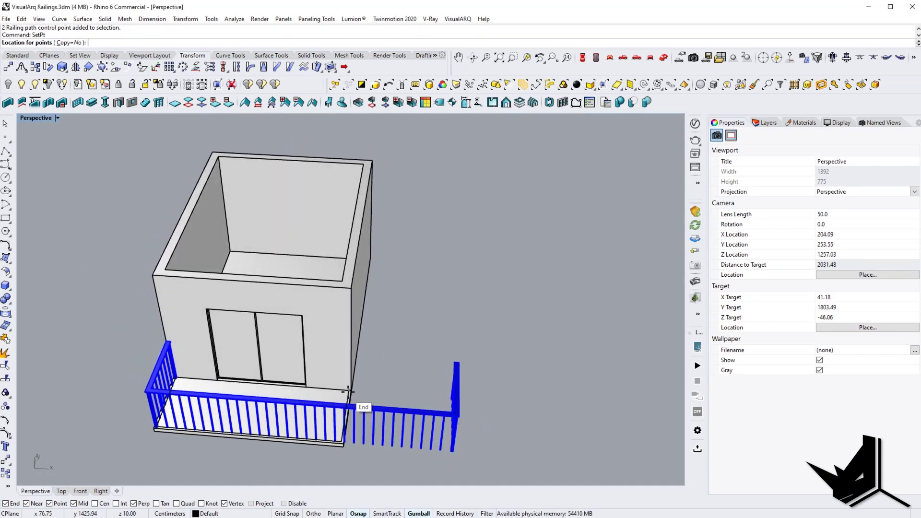
left_click(348, 392)
key("Escape")
Set the Perspective view's display mode to HTR_Blue and reopen Grasshopper
right_click_drag(264, 314, 314, 320, "shift")
left_click(52, 119)
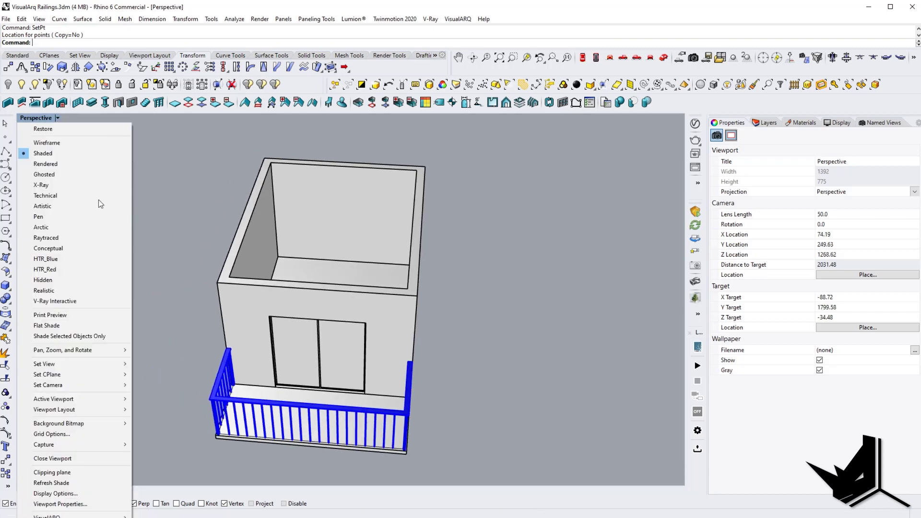
left_click(56, 261)
type("GH")
key("Return")
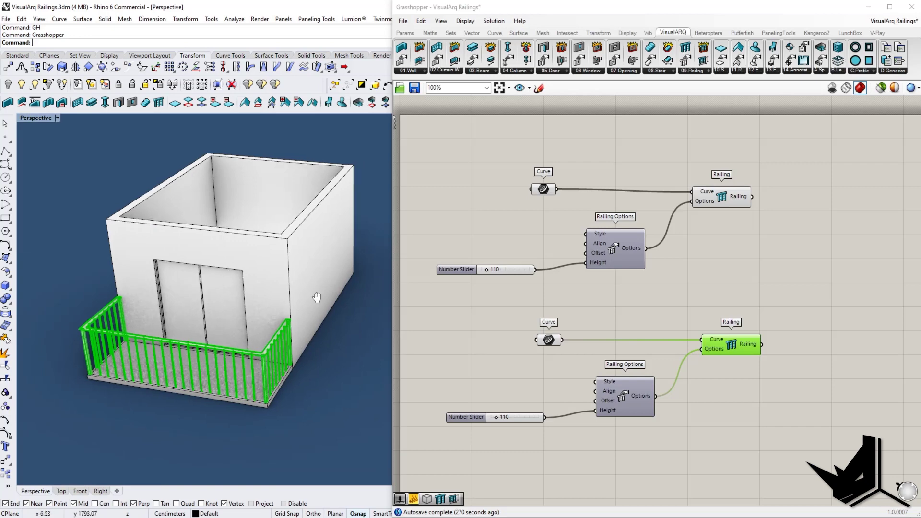
Show the hidden two-storey building with its balconies alongside the small house
scroll(253, 367, "up", 5)
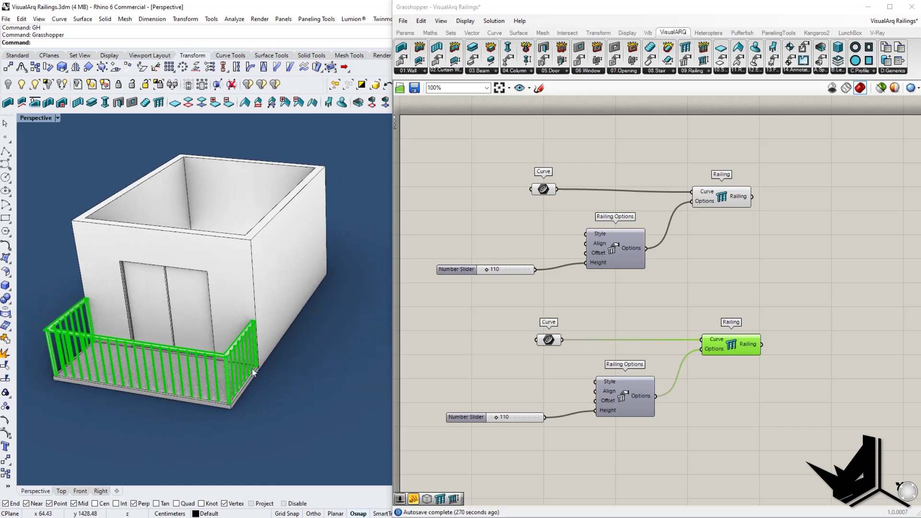
scroll(246, 409, "down", 8)
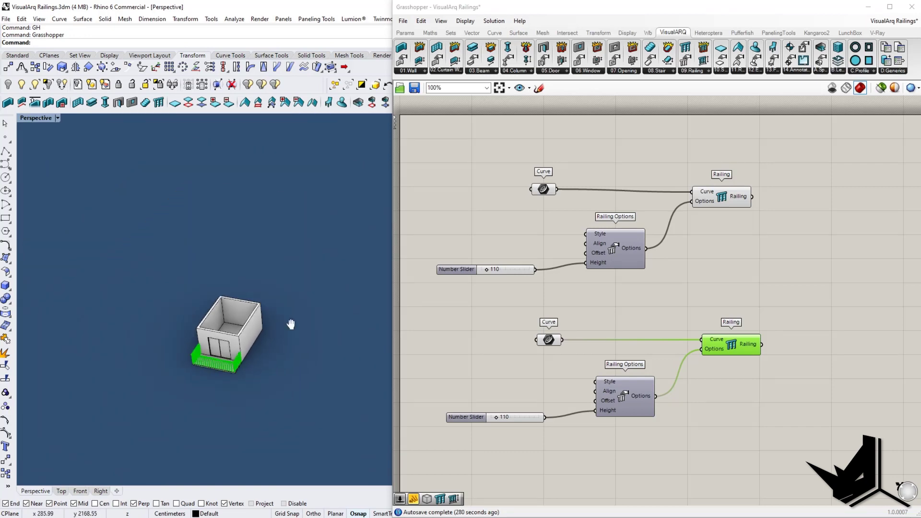
left_click(34, 85)
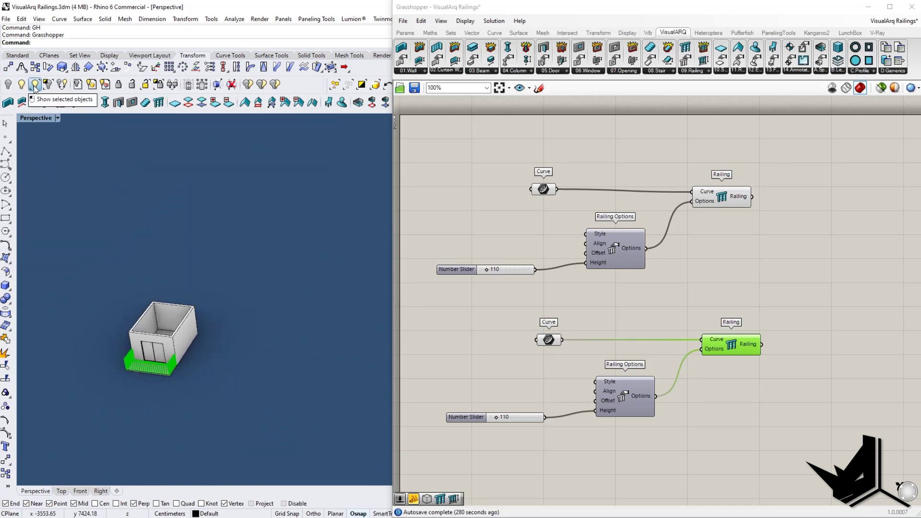
left_click_drag(214, 260, 309, 433)
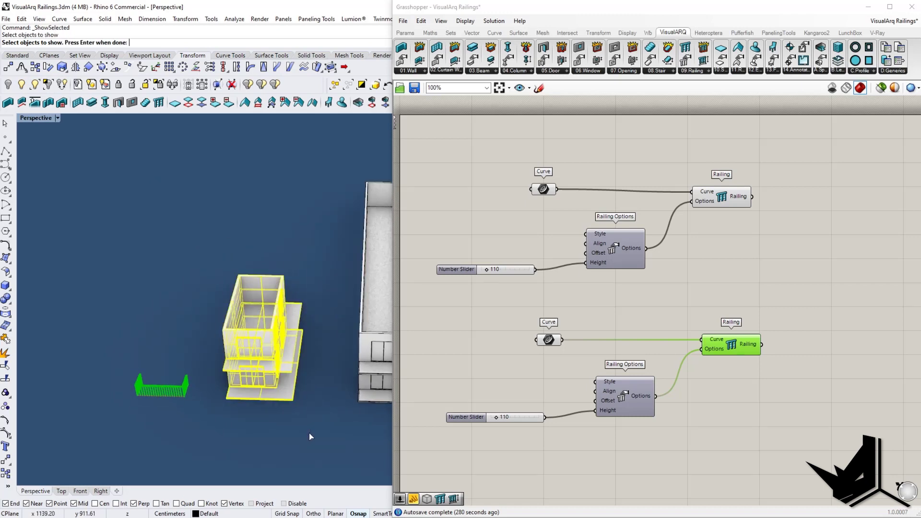
key("Return")
Duplicate the lower railing definition twice below the existing ones on the canvas
left_click_drag(444, 311, 776, 433)
scroll(624, 374, "down", 3)
left_click_drag(618, 334, 618, 434, "alt+shift")
right_click_drag(578, 394, 586, 309)
left_click_drag(623, 352, 625, 433)
Assign the lower balcony's slab-edge curve of the two-storey building to the third definition's Curve parameter
right_click_drag(266, 416, 209, 416)
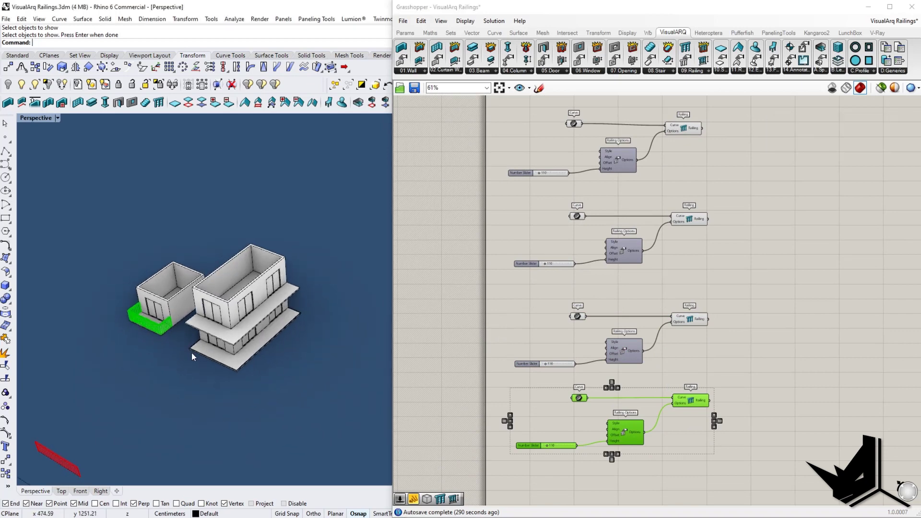
scroll(194, 353, "up", 6)
right_click_drag(300, 361, 264, 367, "shift")
scroll(264, 367, "up", 3)
left_click(260, 343)
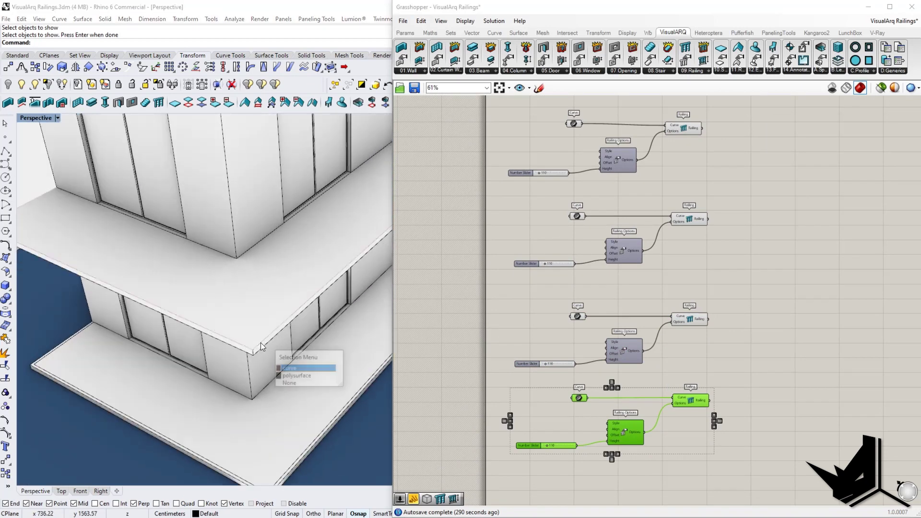
left_click(289, 368)
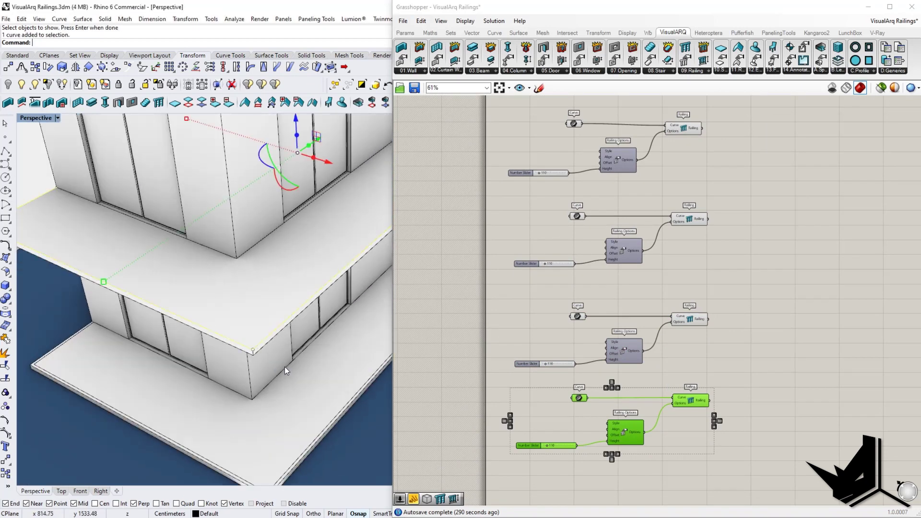
left_click(307, 447)
left_click(340, 476)
right_click_drag(293, 422, 297, 402, "shift")
right_click(577, 315)
left_click(638, 445)
Assign the upper balcony's slab-edge curve to the fourth definition's Curve parameter
left_click(341, 459)
left_click(273, 315)
right_click(578, 398)
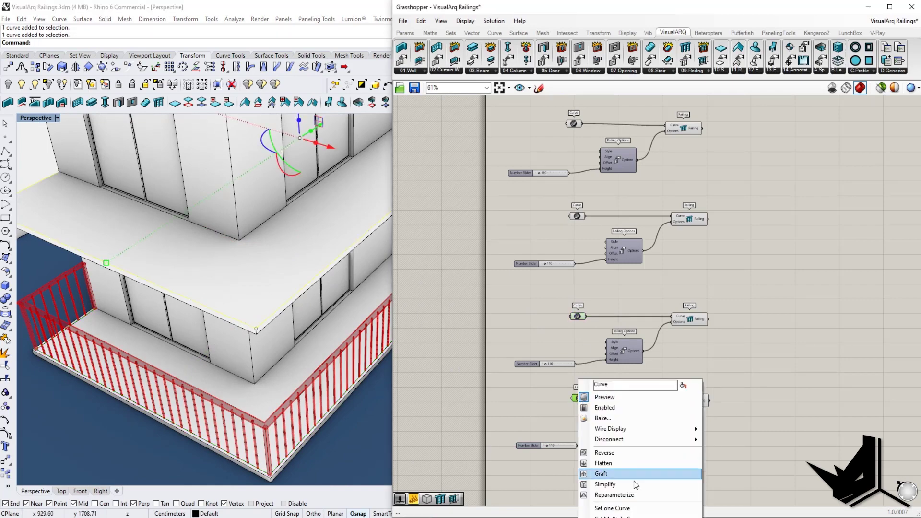
left_click(623, 506)
Examine how the new railings' corner posts and balusters sit on the edges of the upper and lower balcony slabs
right_click_drag(309, 403, 239, 328)
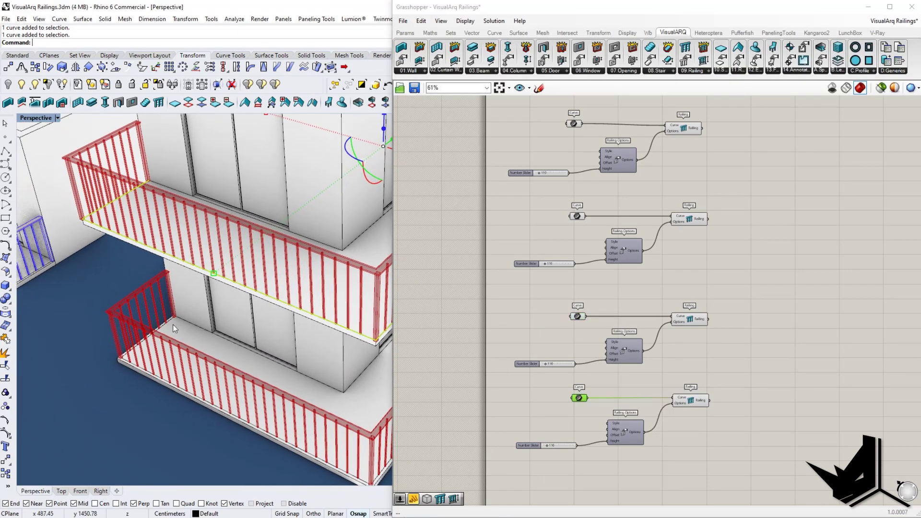
scroll(620, 439, "up", 2)
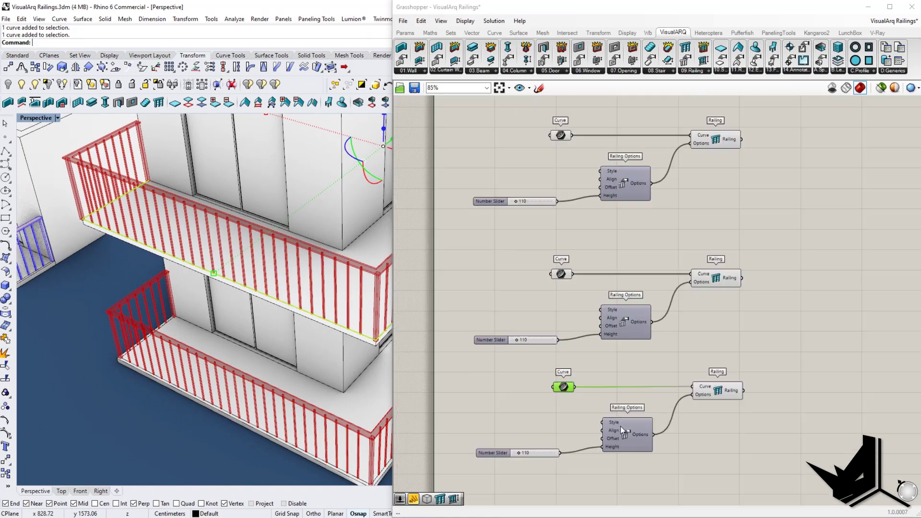
scroll(224, 315, "up", 6)
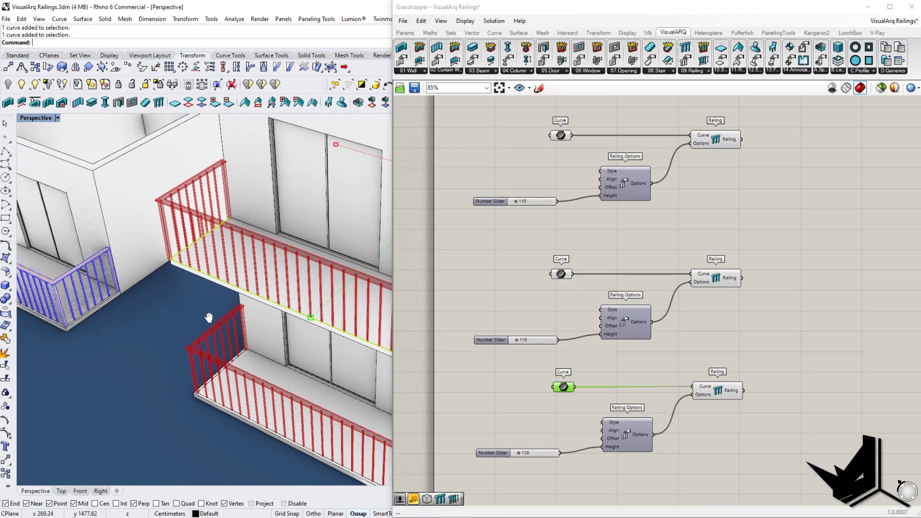
scroll(264, 267, "down", 5)
right_click_drag(279, 344, 241, 283, "shift")
scroll(242, 373, "up", 6)
scroll(243, 373, "up", 3)
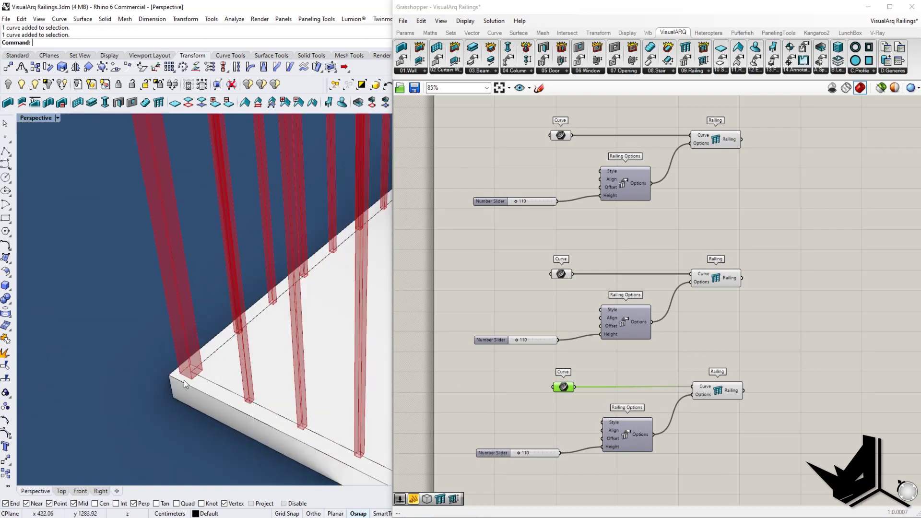
scroll(216, 379, "down", 4)
scroll(195, 392, "up", 4)
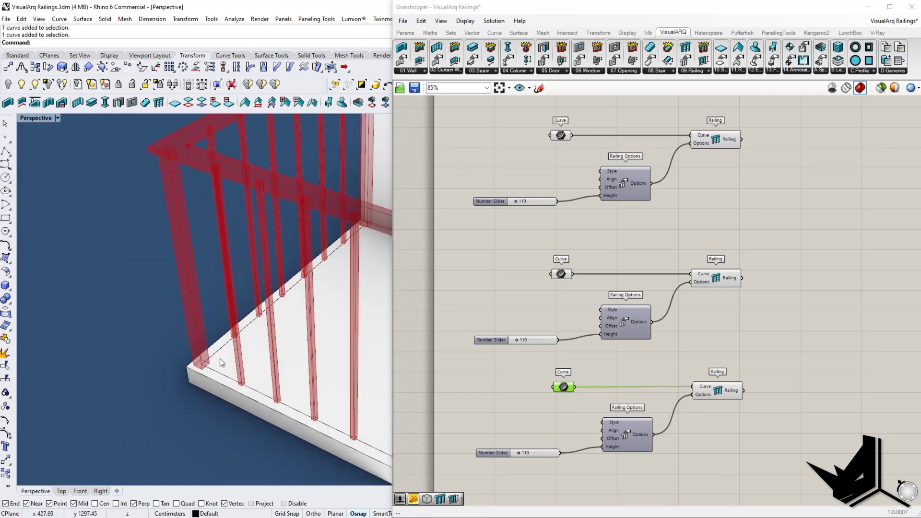
scroll(196, 376, "down", 4)
scroll(197, 375, "up", 5)
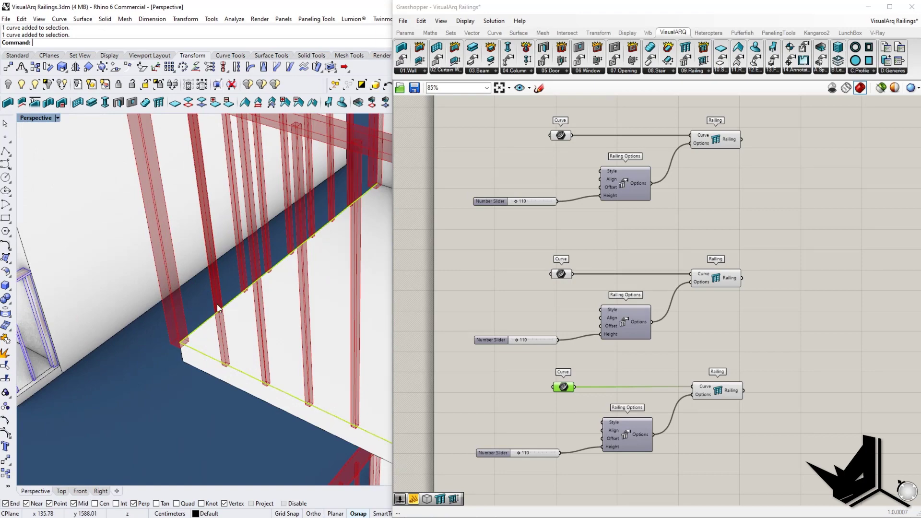
scroll(187, 332, "down", 5)
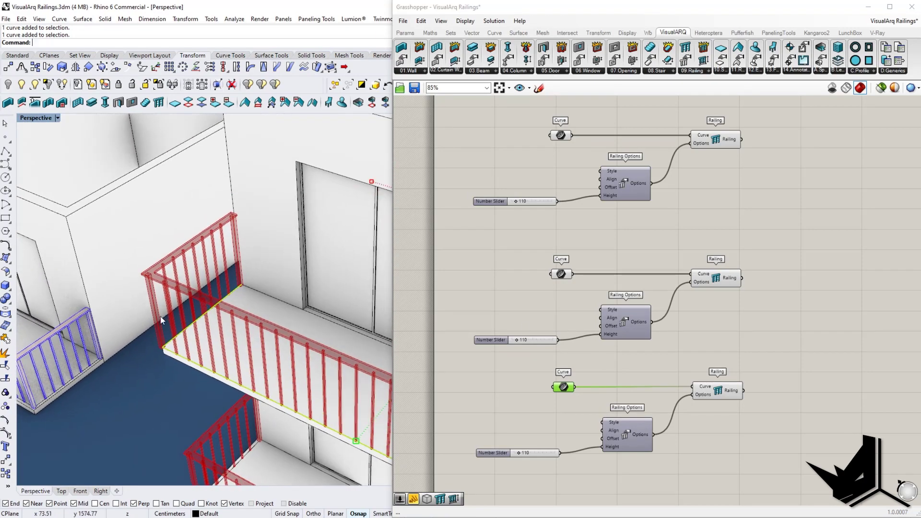
scroll(162, 315, "down", 3)
scroll(379, 388, "down", 2)
right_click_drag(266, 356, 271, 326, "shift")
Change the Align option of the bottom Railing Options so the upper railing sits inside its curve, and compare both balcony corners
right_click(612, 430)
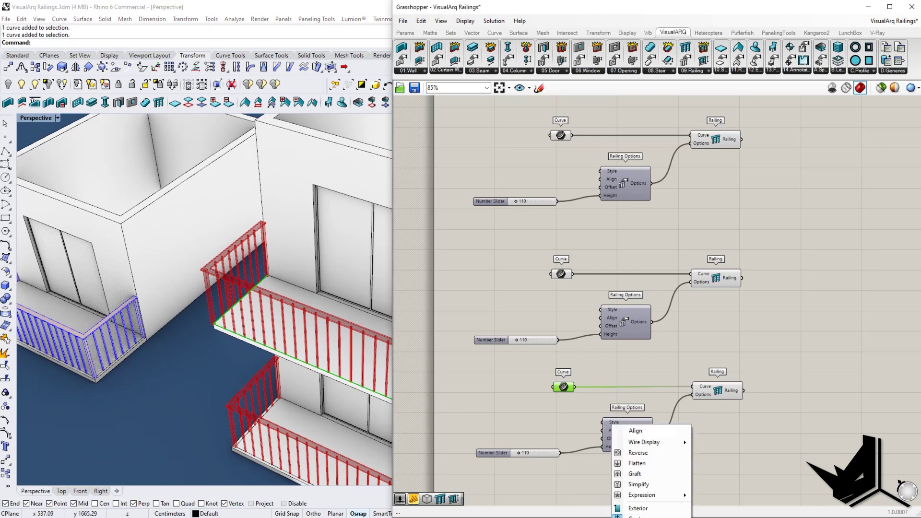
left_click(638, 517)
right_click_drag(219, 320, 218, 327)
scroll(219, 331, "up", 5)
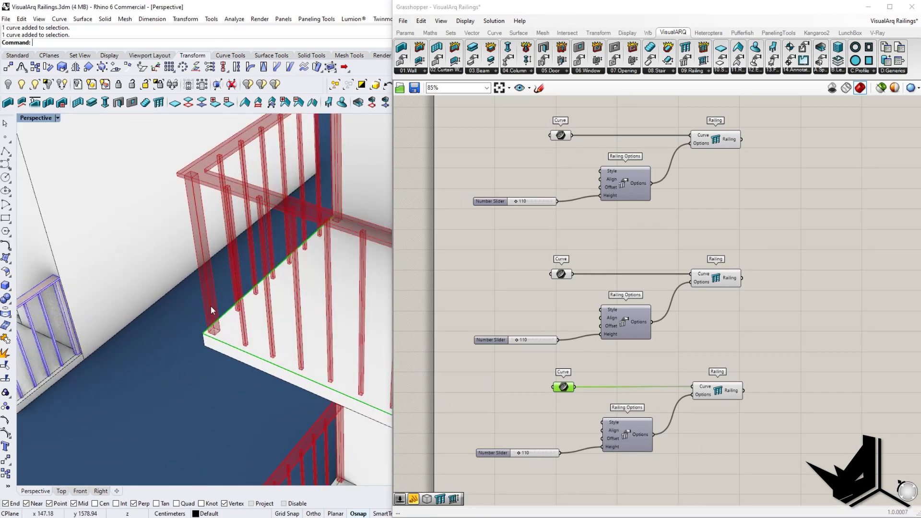
scroll(219, 311, "down", 5)
scroll(240, 384, "up", 5)
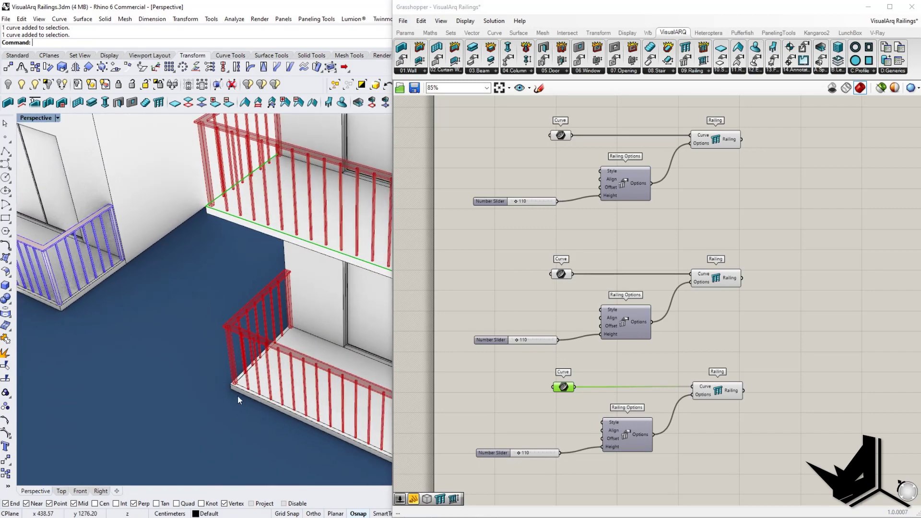
scroll(240, 383, "up", 3)
scroll(238, 371, "down", 6)
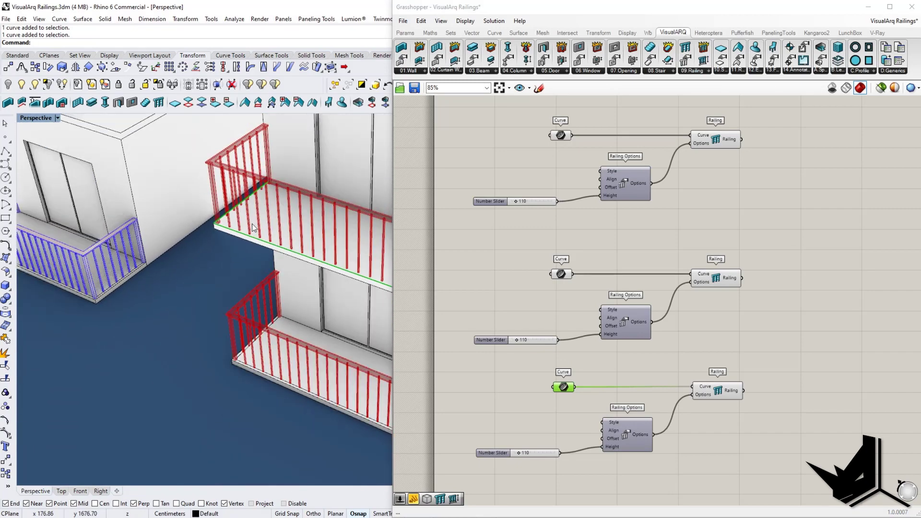
scroll(285, 265, "up", 4)
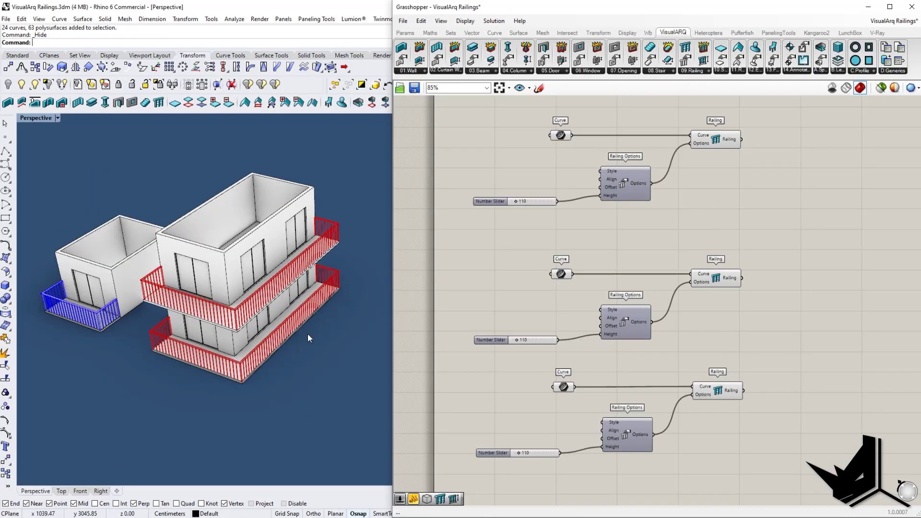
Add Railing Baluster, Railing Post, Railing Rail and Railing Style components to the canvas
right_click_drag(306, 334, 315, 384)
right_click_drag(157, 378, 249, 360, "shift")
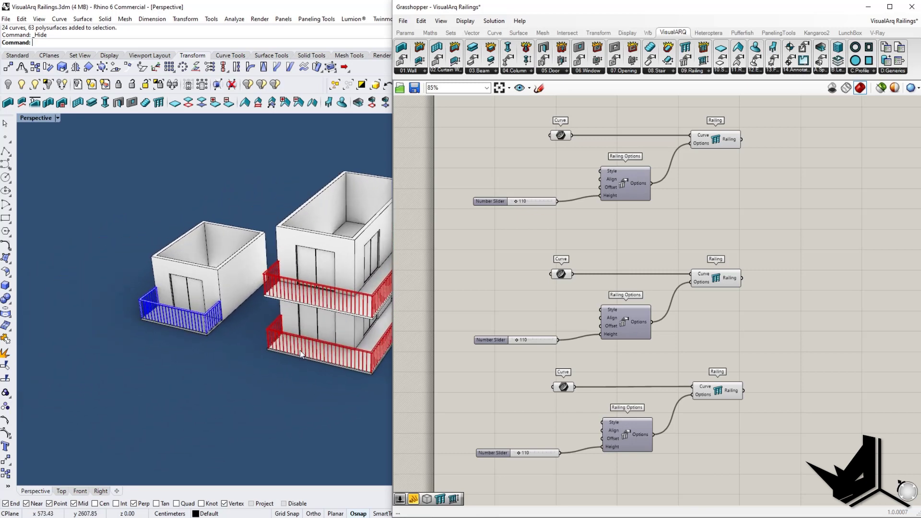
right_click_drag(718, 426, 616, 300)
scroll(676, 352, "down", 2)
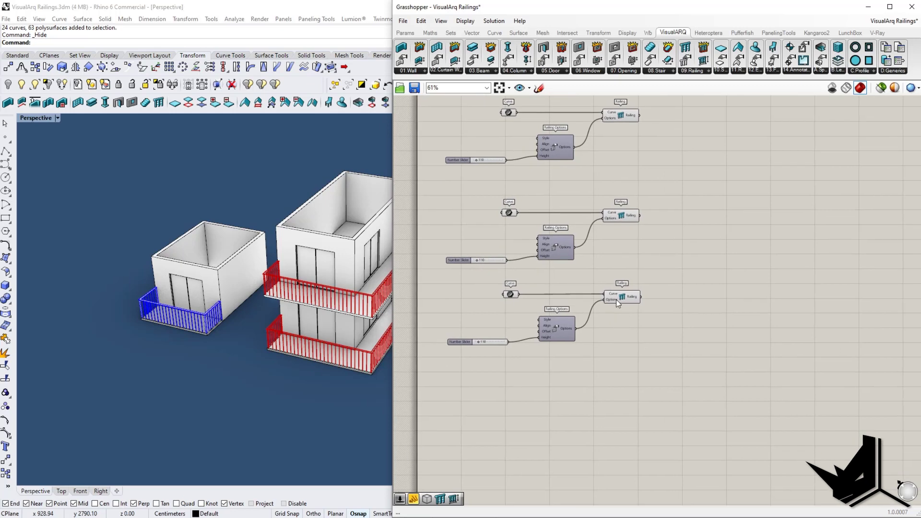
left_click(698, 72)
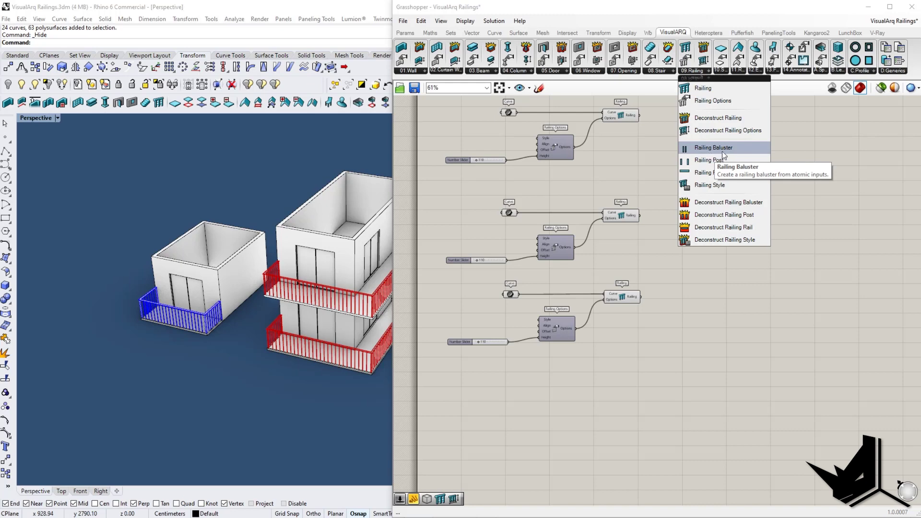
left_click_drag(719, 154, 490, 408)
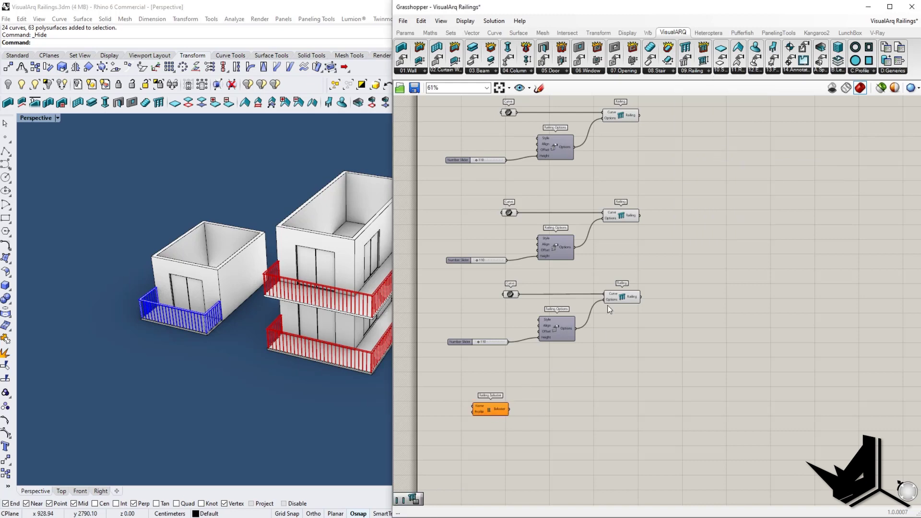
left_click(700, 72)
left_click_drag(713, 162, 502, 422)
left_click(702, 72)
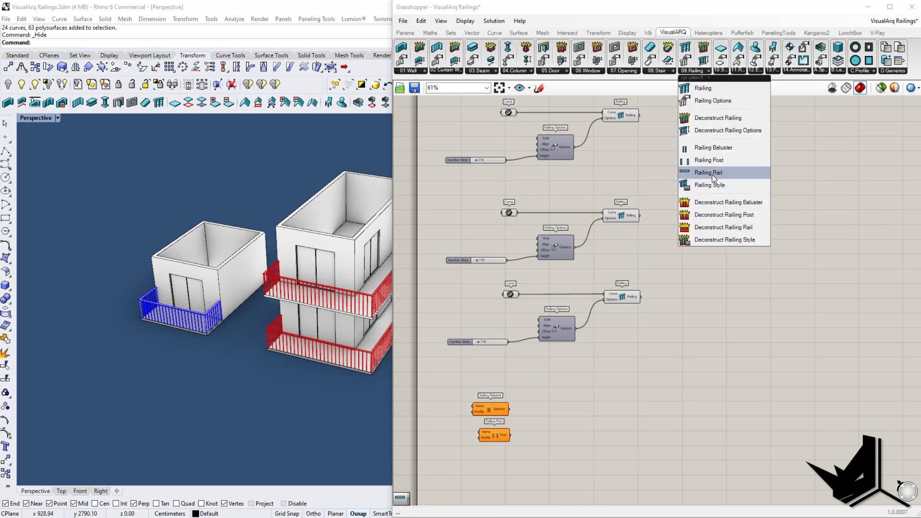
left_click_drag(714, 173, 493, 468)
left_click(703, 73)
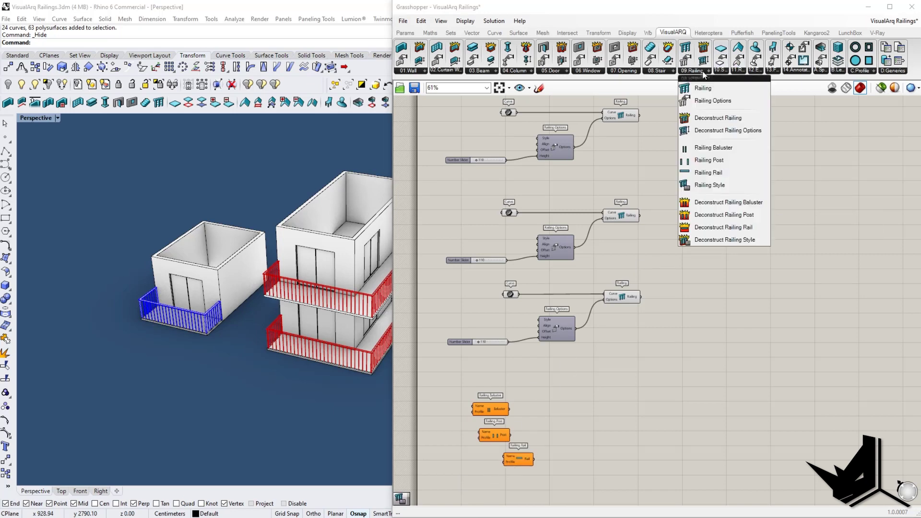
left_click_drag(712, 186, 611, 404)
Move the four new components to free canvas space and stack the baluster, post and rail components beside Railing Style
left_click_drag(644, 481, 480, 391)
left_click_drag(628, 404, 817, 176)
right_click_drag(755, 188, 631, 234)
scroll(631, 234, "up", 2)
left_click(646, 199)
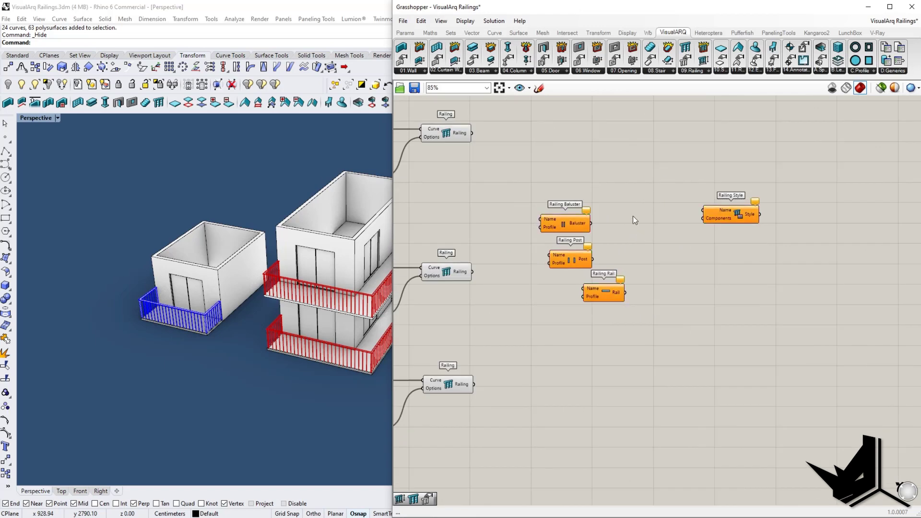
left_click_drag(565, 259, 631, 236)
left_click(642, 200)
left_click_drag(606, 291, 622, 282)
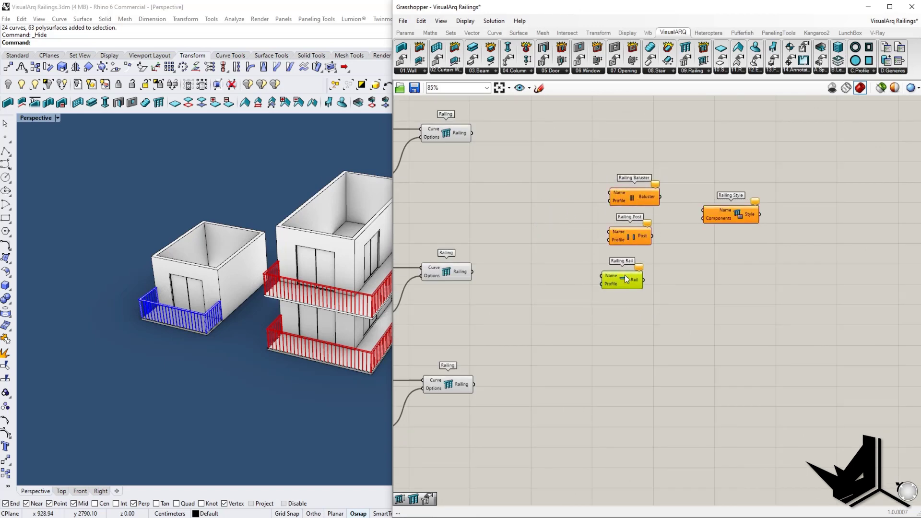
Line up Railing Post and Railing Rail beneath Railing Baluster, and move Railing Style farther away from them
left_click(631, 235)
left_click(632, 273)
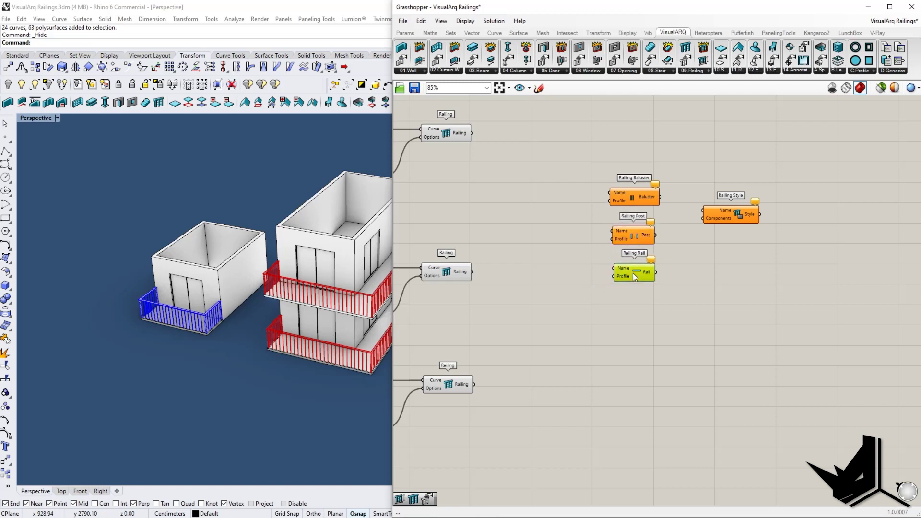
right_click_drag(597, 211, 594, 286)
scroll(594, 287, "up", 2)
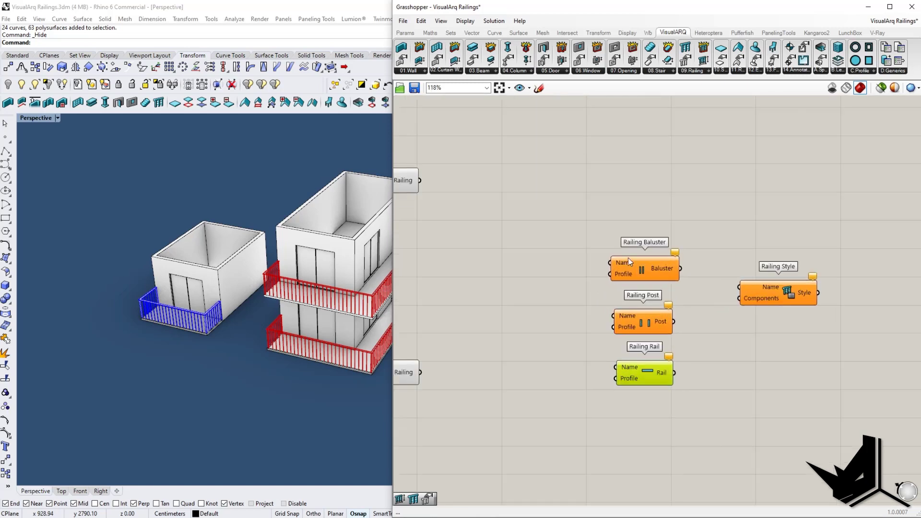
left_click_drag(785, 300, 862, 290)
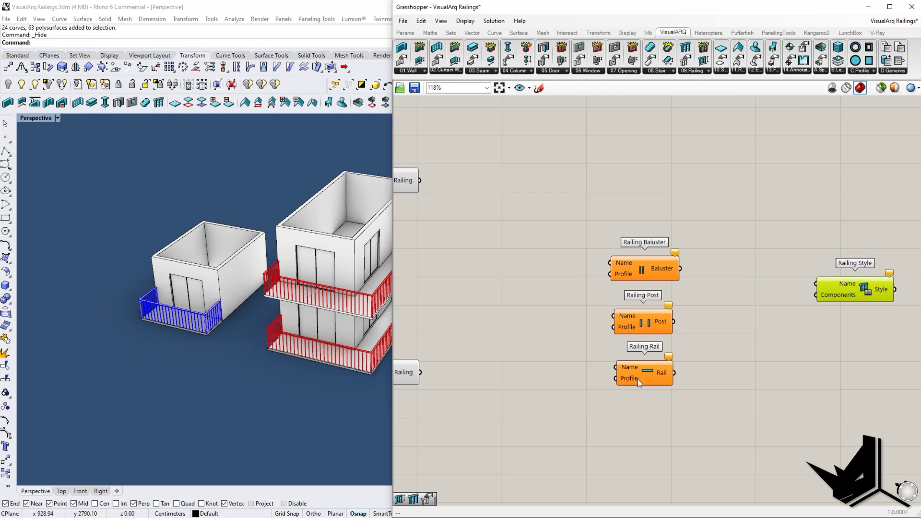
Add another Railing component to the free canvas area beyond Railing Style
right_click_drag(808, 318, 653, 308)
scroll(658, 303, "down", 1)
left_click(696, 70)
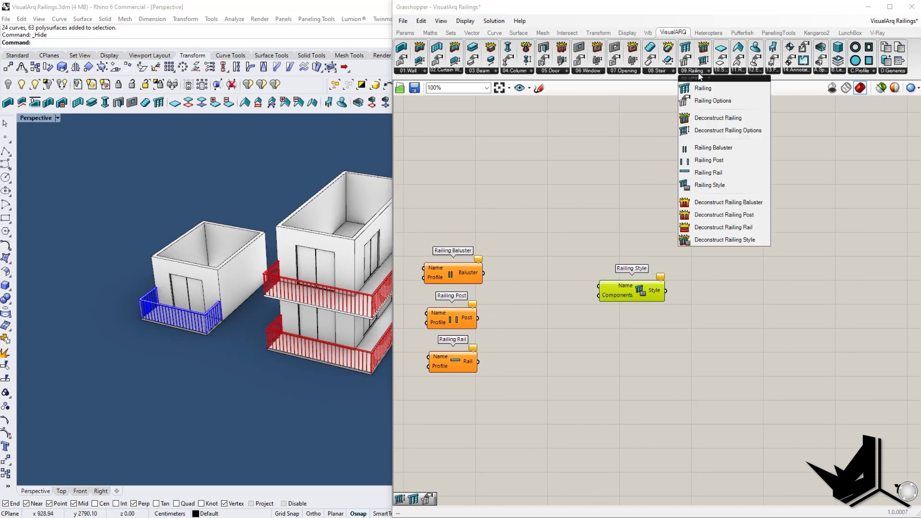
left_click(704, 88)
left_click(802, 247)
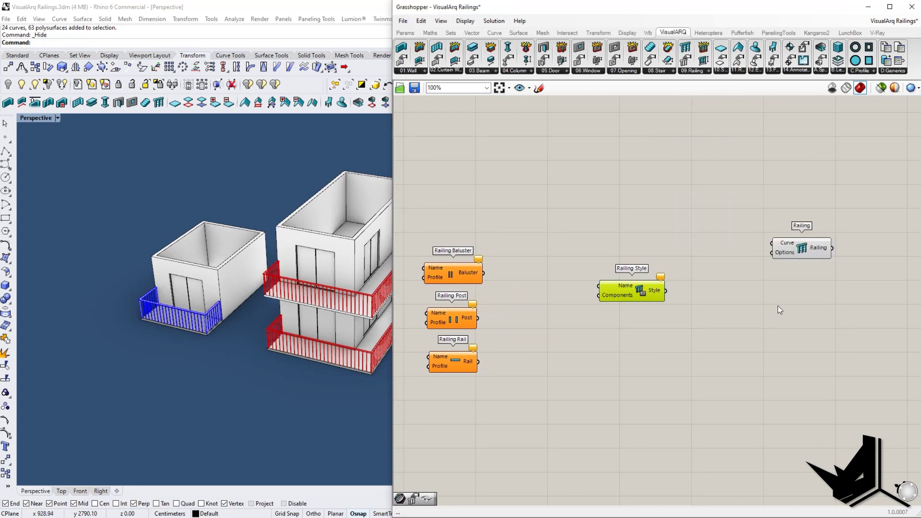
Add a Railing Options component beside Railing Style and connect its output to the new Railing's Options input
left_click(664, 72)
left_click(696, 71)
left_click(700, 103)
left_click(720, 304)
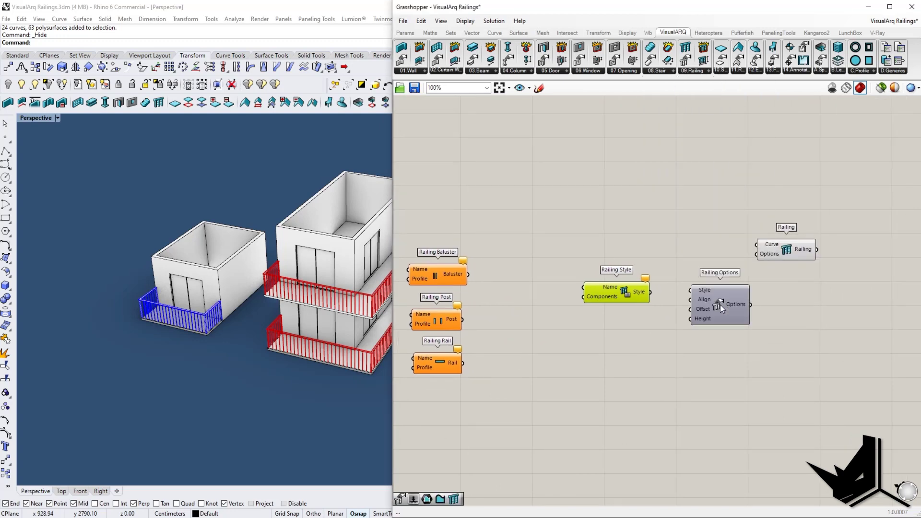
left_click_drag(755, 266, 758, 254)
left_click_drag(782, 253, 837, 247)
left_click_drag(705, 306, 725, 306)
Draw a straight line on the open ground in front of the buildings in the Rhino viewport
right_click_drag(186, 371, 232, 340, "shift")
scroll(208, 348, "down", 5)
type("Line")
key("Return")
left_click(142, 378)
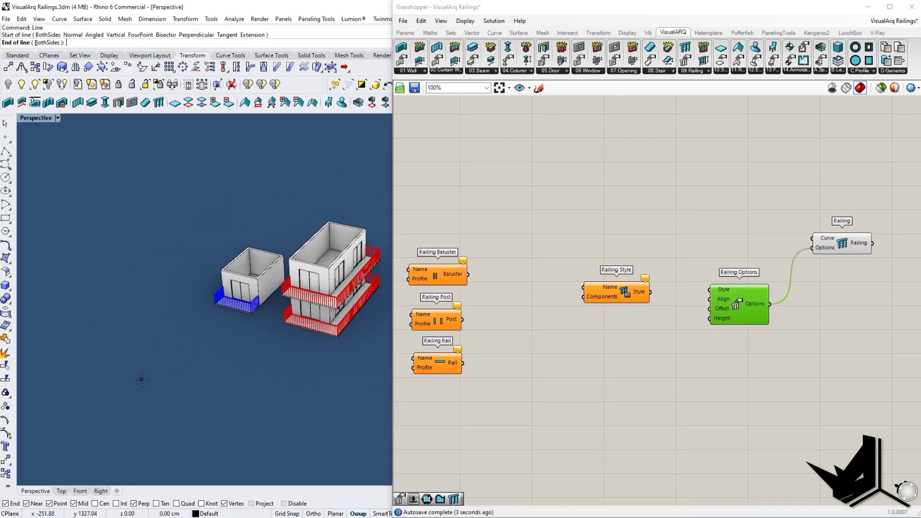
left_click(204, 400)
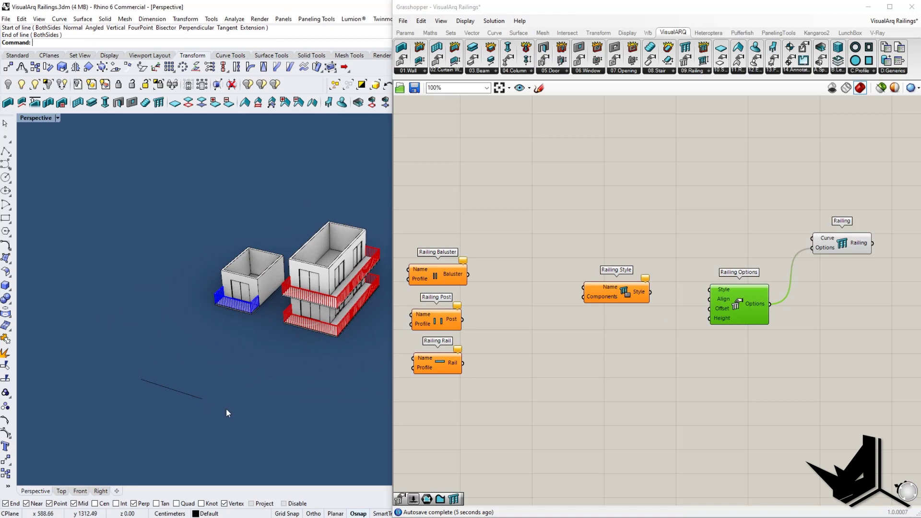
Add a Curve parameter referencing the new line, connect it to the new Railing's Curve input, and inspect the generated railing
double_click(750, 231)
type("cur")
left_click(733, 220)
right_click(757, 232)
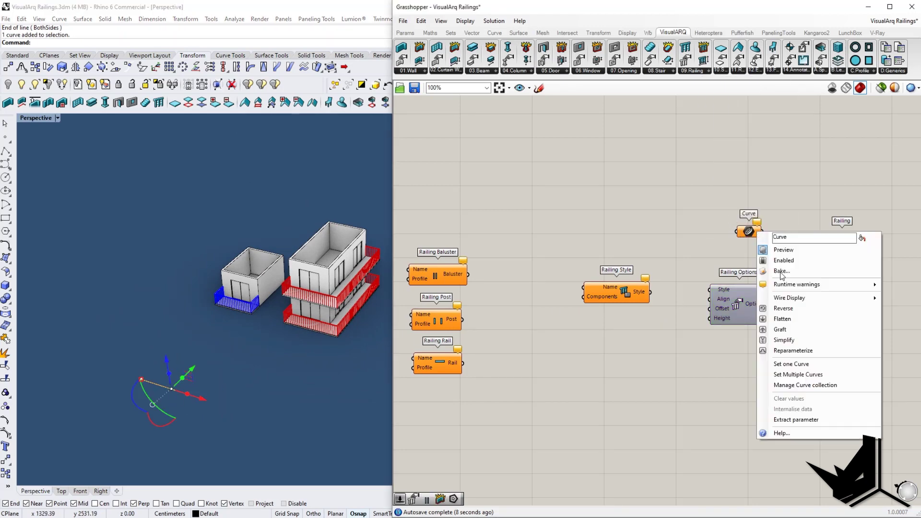
left_click(791, 364)
left_click_drag(762, 231, 816, 236)
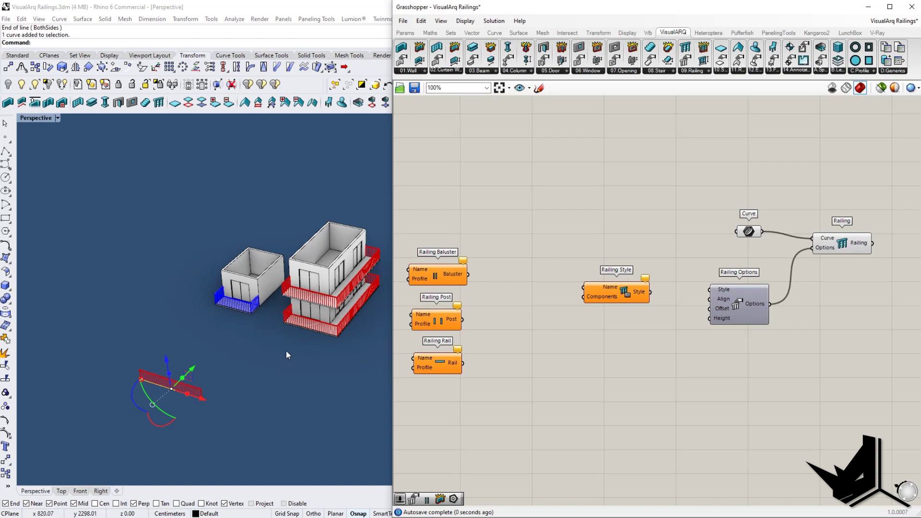
left_click(853, 246)
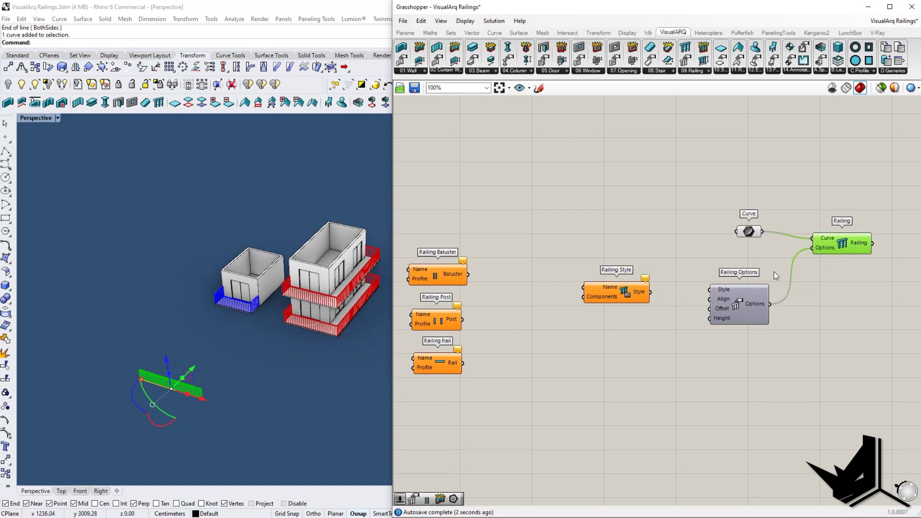
scroll(238, 408, "up", 5)
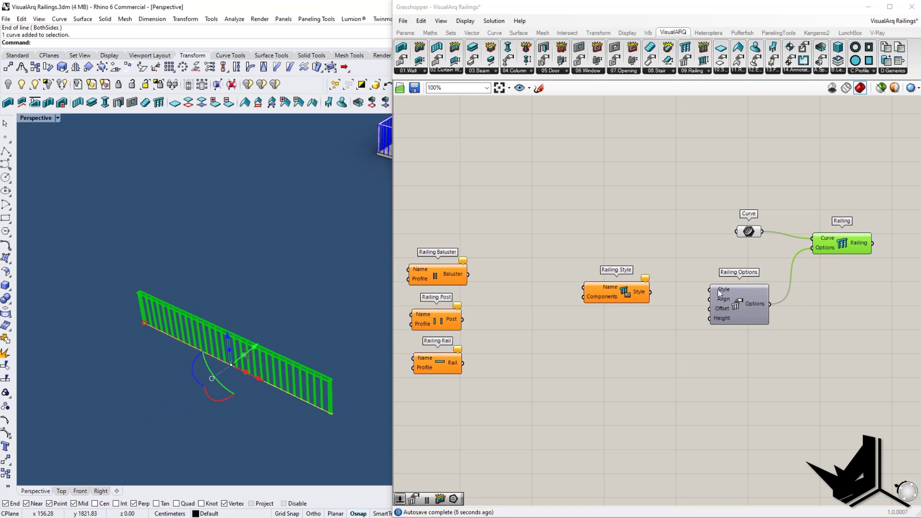
Add a number slider with value 110 and connect it to the Height input of the new Railing Options
left_click_drag(740, 300, 747, 319)
left_click(692, 289)
double_click(628, 364)
type("number slider")
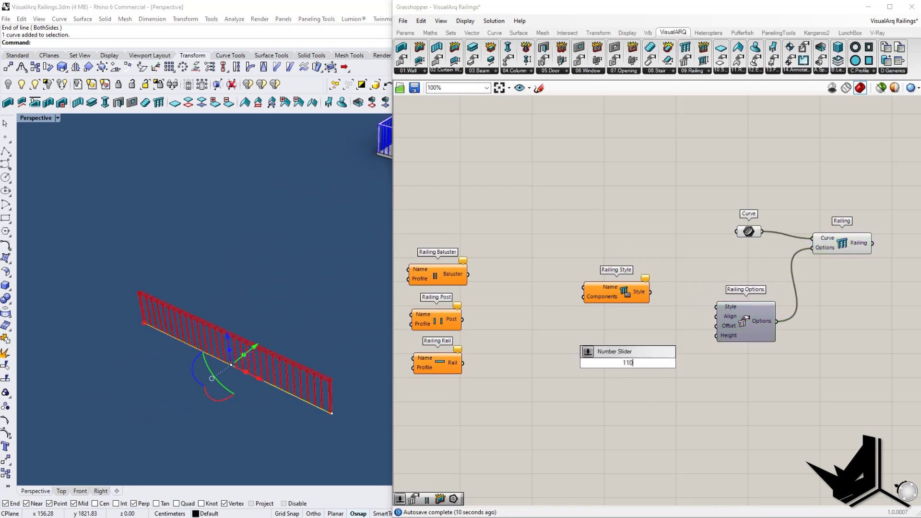
key("Return")
left_click_drag(678, 363, 716, 336)
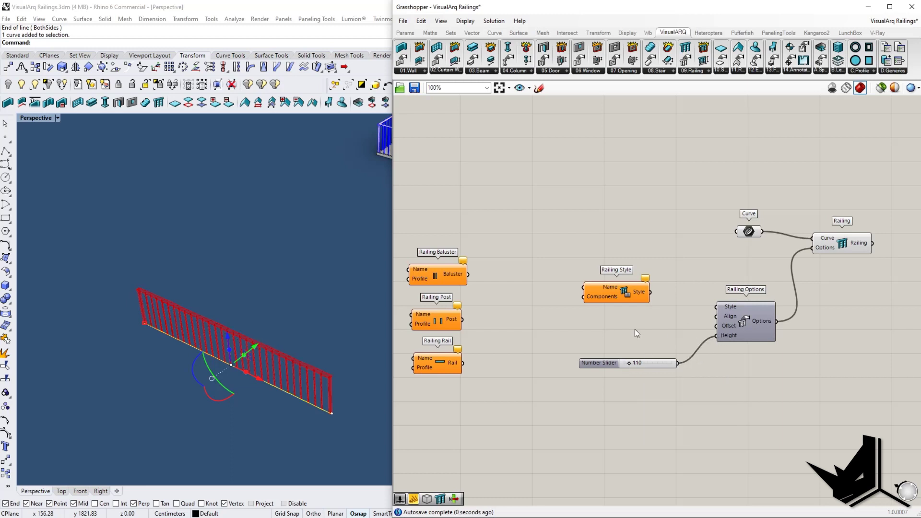
Add a panel beside Railing Style containing the text "HTR_Railing Style 1"
right_click_drag(573, 320, 705, 326)
right_click_drag(757, 299, 693, 308)
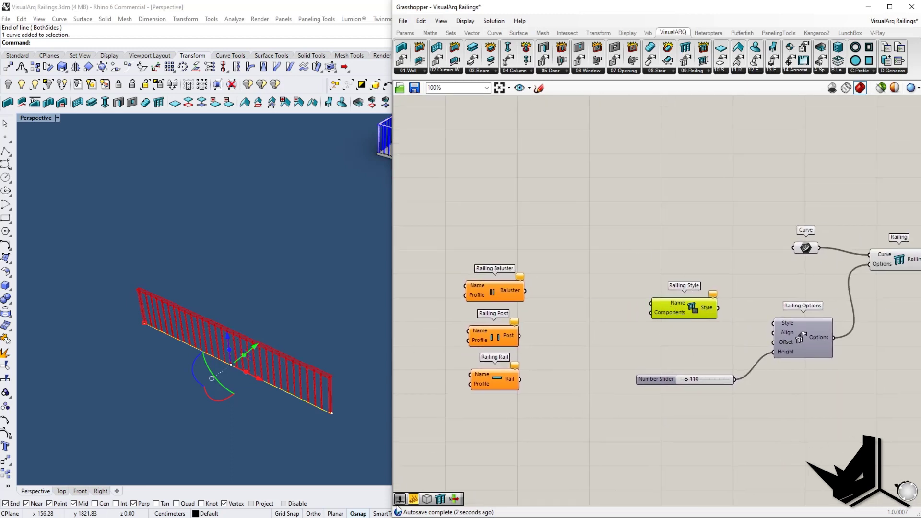
left_click_drag(413, 499, 605, 259)
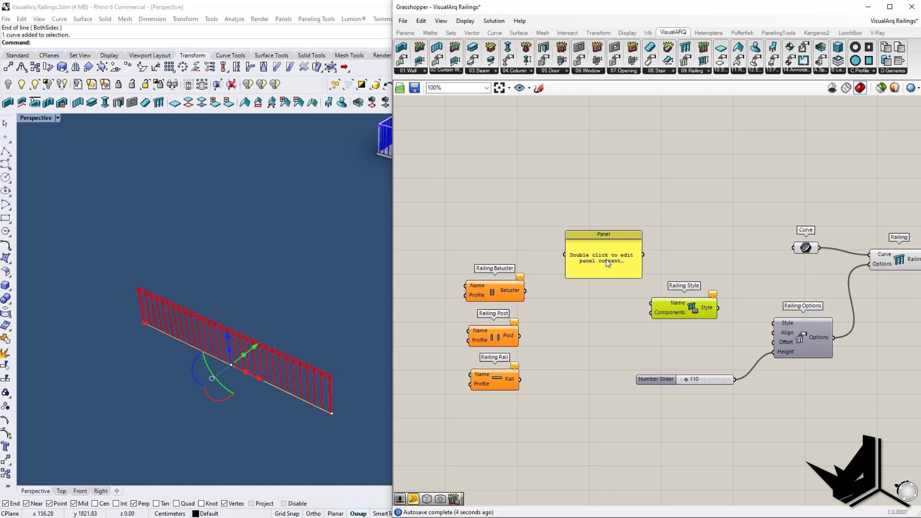
double_click(606, 259)
key("BackSpace")
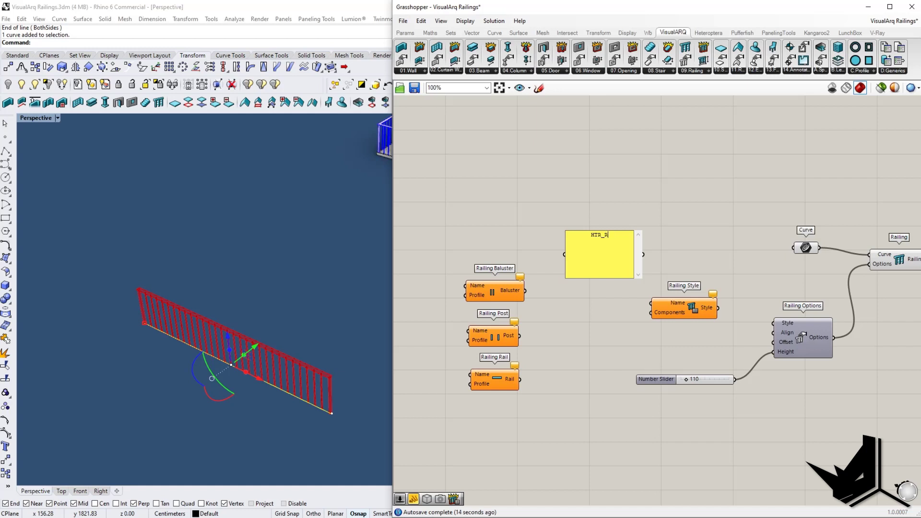
type("Railing Style 1")
key("ctrl+Return")
left_click_drag(608, 264, 597, 297)
double_click(614, 305)
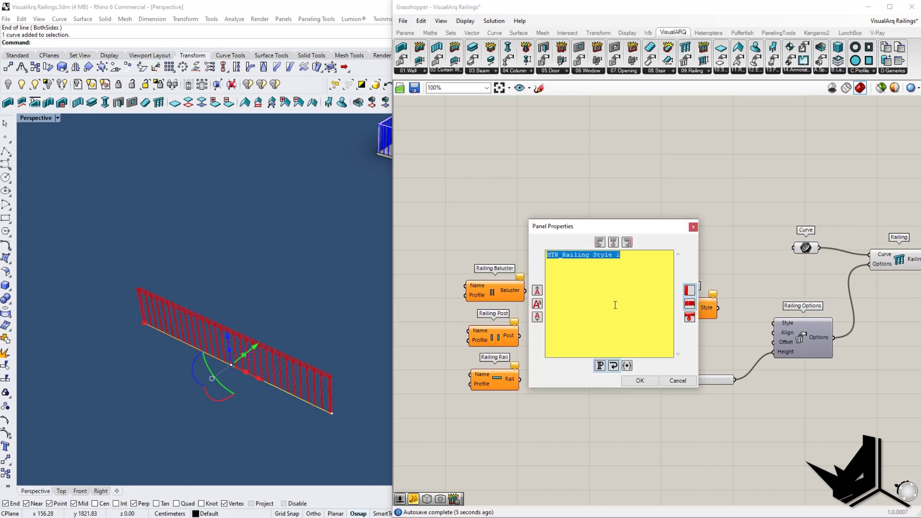
left_click(639, 381)
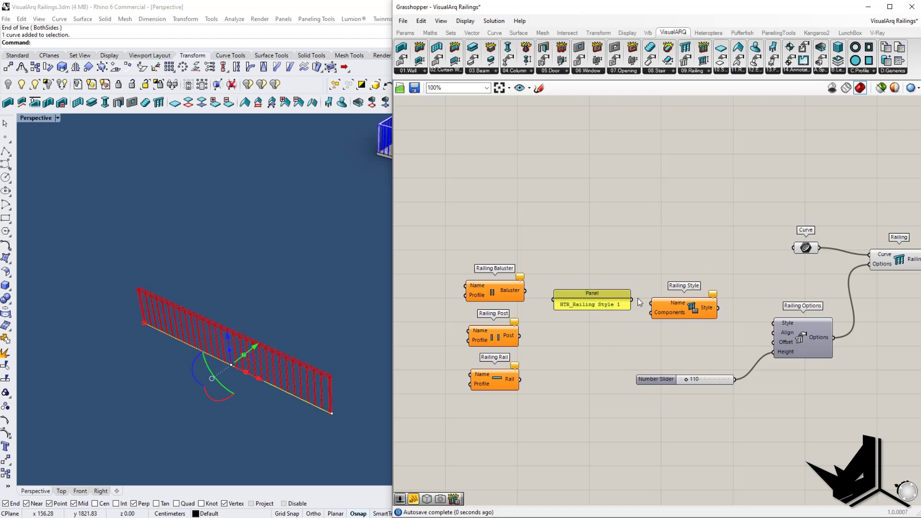
Connect the style panel to Railing Style's Name input, and make a copy of it reading "HTR_Railing Baluster 1" near Railing Baluster
mouse_move(632, 300)
left_mouse_down()
mouse_move(651, 303)
mouse_move(441, 257)
mouse_move(444, 211)
mouse_move(600, 283)
mouse_move(551, 286)
left_mouse_up()
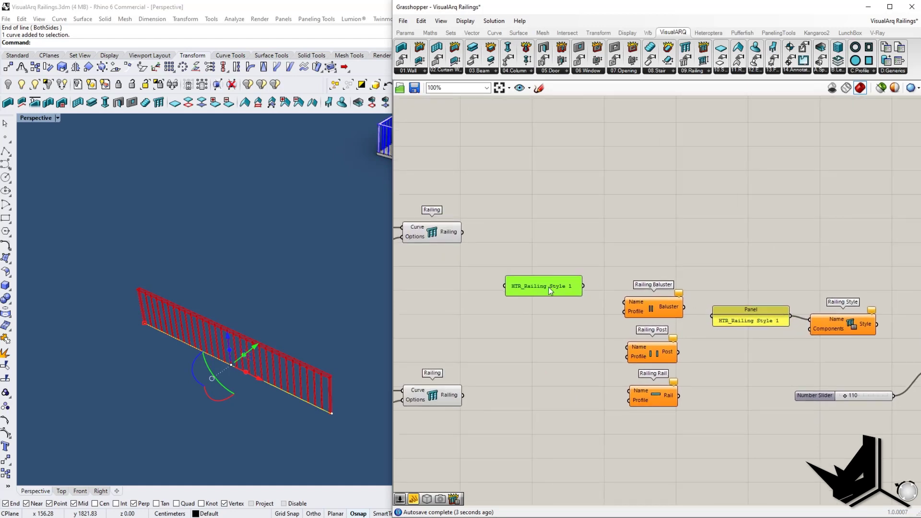
double_click(548, 287)
left_click(526, 237)
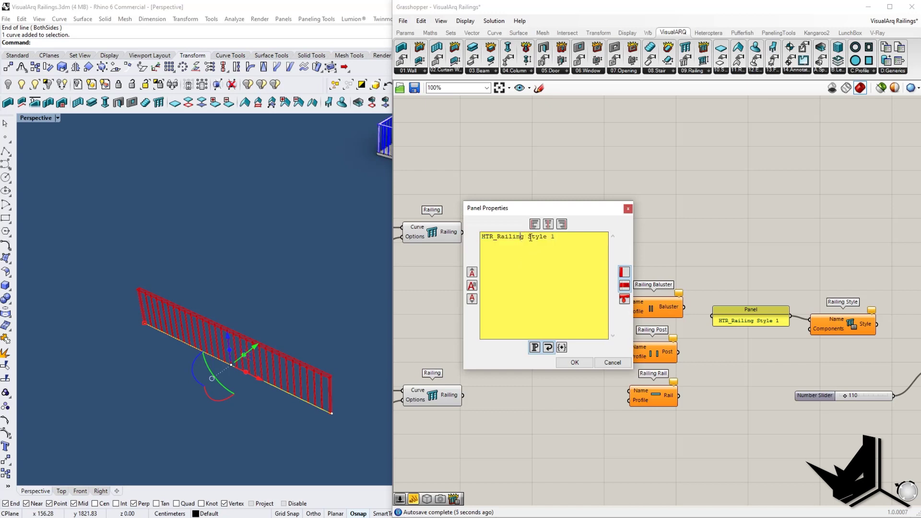
left_click_drag(542, 238, 527, 237)
type("Baluster")
left_click(574, 362)
Duplicate the baluster name panel below itself and change the copy's text to "HTR_Railing Post 1"
left_click_drag(552, 287, 552, 354, "alt+shift")
double_click(551, 354)
left_click(545, 317)
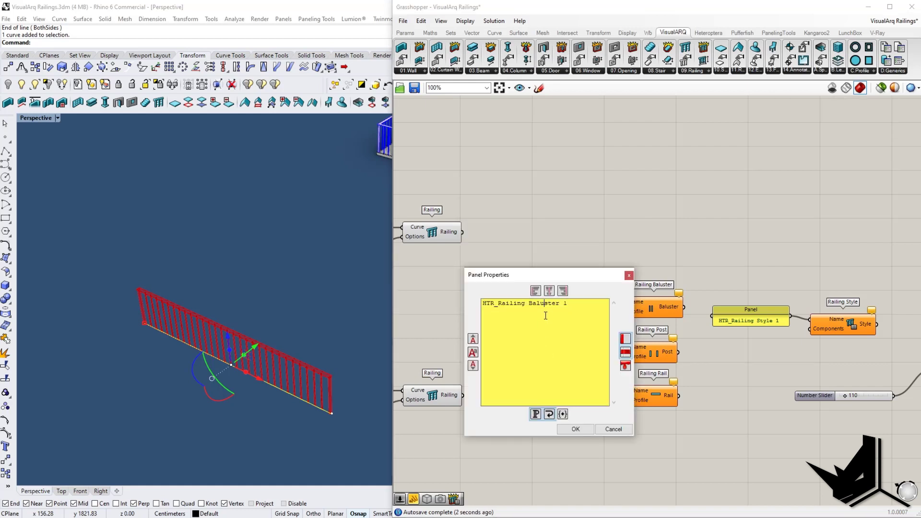
left_click_drag(561, 305, 531, 306)
type("Po")
left_click(574, 428)
Duplicate the post name panel below itself and change the copy's text to "HTR_Railing Rail 1"
left_click_drag(555, 361, 554, 404, "alt+shift")
double_click(557, 399)
double_click(544, 348)
type("Railing Rail 1")
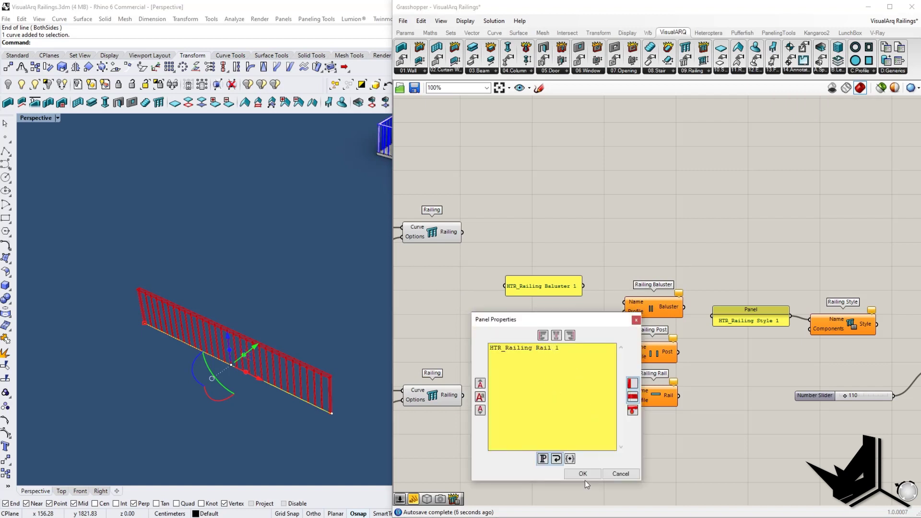
left_click(583, 477)
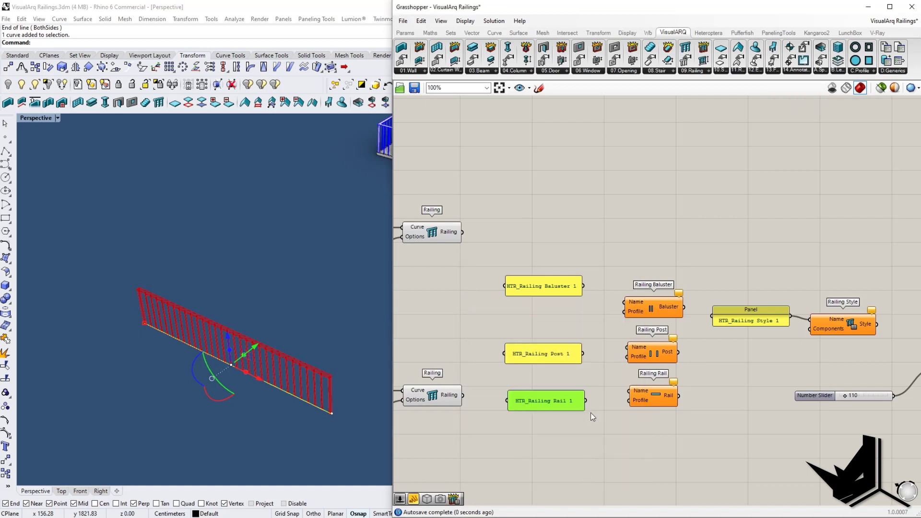
Connect the name panels to the Name inputs of Railing Baluster, Railing Post and Railing Rail, and space the three components apart
left_click_drag(586, 402, 640, 392)
left_click_drag(582, 354, 626, 349)
left_click_drag(653, 310, 666, 293)
left_click_drag(653, 356, 668, 357)
left_click_drag(659, 397, 673, 412)
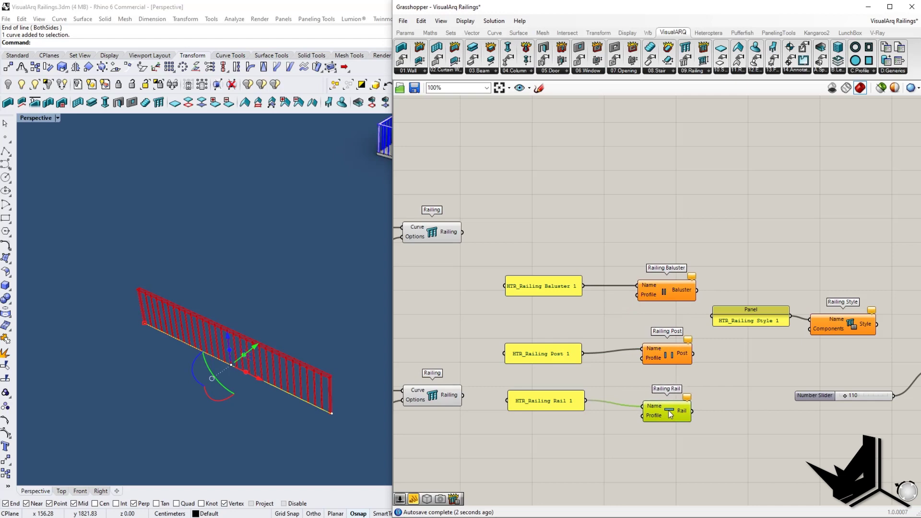
left_click_drag(571, 403, 575, 410)
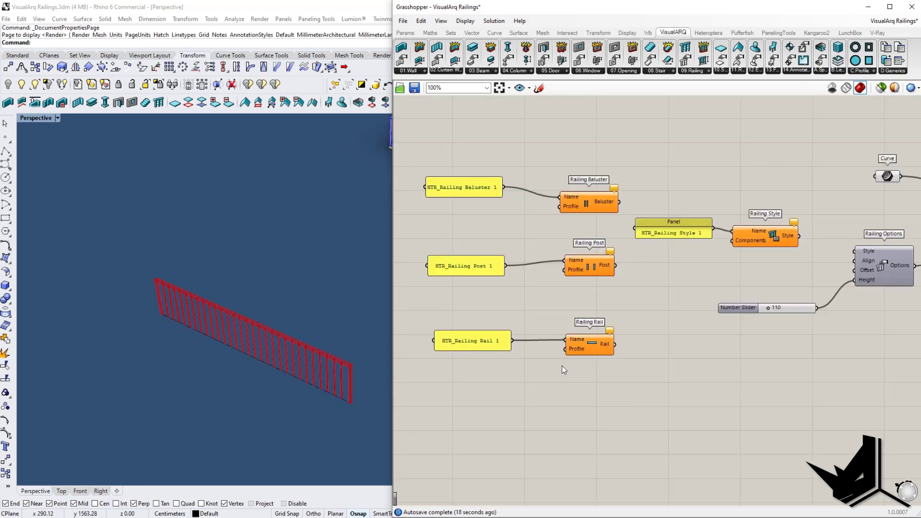
Add a Custom profile component below the Railing Rail group
left_click(866, 72)
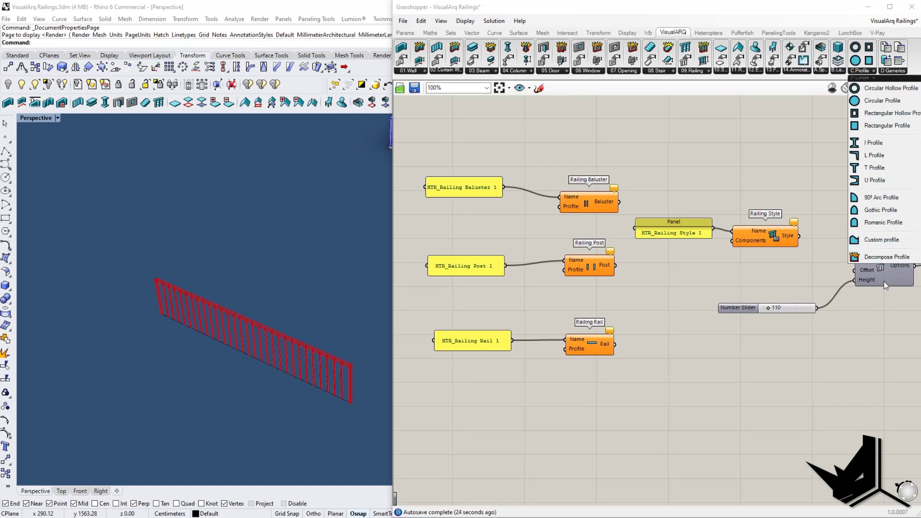
left_click_drag(880, 240, 537, 382)
right_click_drag(637, 380, 708, 367)
left_click_drag(612, 370, 582, 386)
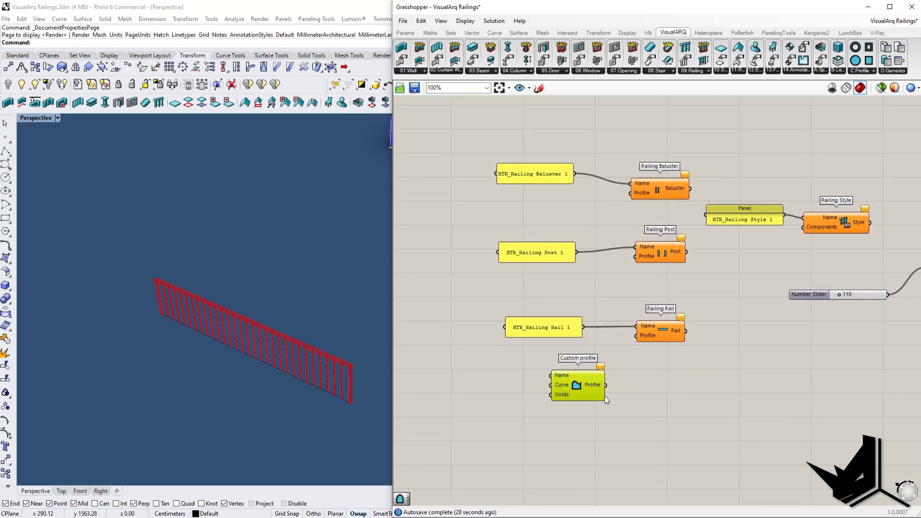
Move the entire custom style definition farther away from the existing balcony railing components
scroll(671, 380, "down", 5)
left_click_drag(502, 186, 758, 381)
left_click_drag(692, 241, 798, 238)
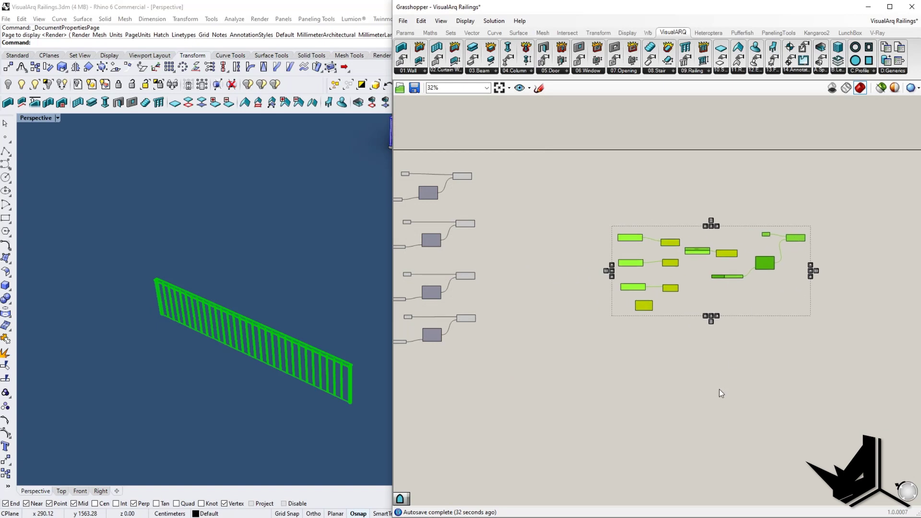
left_click(718, 389)
Spread the rail, post and baluster components with their name panels vertically to leave working space between them
right_click_drag(708, 306, 592, 362)
scroll(626, 337, "up", 2)
scroll(626, 338, "down", 2)
scroll(574, 352, "up", 3)
left_click_drag(503, 332, 715, 454)
left_click_drag(623, 347, 652, 410)
left_click_drag(495, 282, 626, 327)
left_click_drag(496, 215, 630, 163)
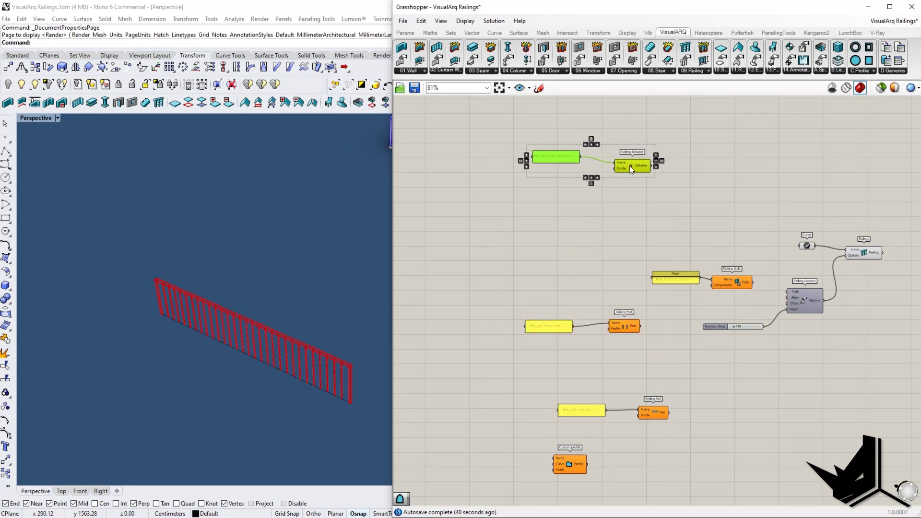
Move the Custom profile component closer beneath the Railing Rail component and its name panel
right_click_drag(585, 461, 592, 406)
scroll(593, 407, "up", 3)
left_click_drag(596, 409, 639, 375)
right_click_drag(511, 419, 599, 399)
double_click(599, 399)
Draw a small, narrow rectangle on the ground at the base of the new railing's end post
left_click(326, 408)
right_click_drag(320, 411, 283, 376, "shift")
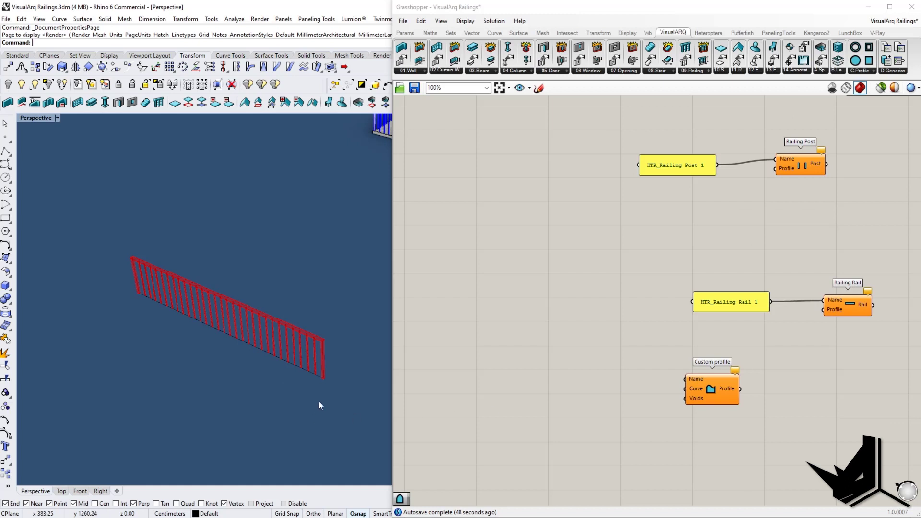
right_click_drag(318, 401, 281, 394, "shift")
scroll(290, 376, "up", 10)
type("rec")
key("Return")
left_click(304, 310)
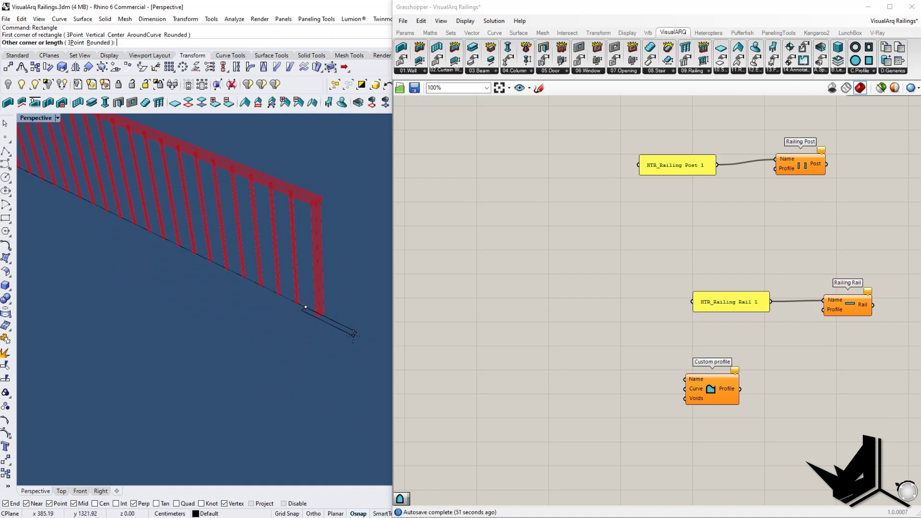
left_click(329, 322)
Move the rectangle clear of the railing onto the open ground in front, and leave it selected
left_click(328, 323)
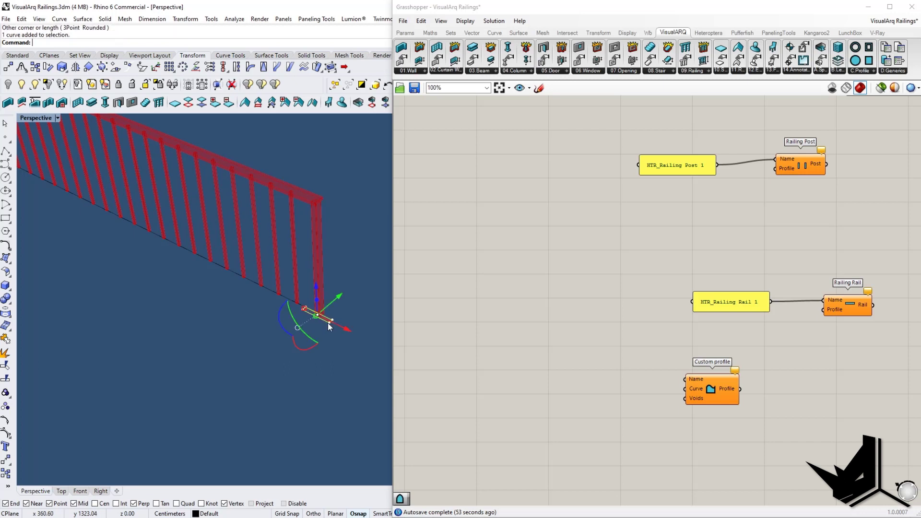
left_click_drag(333, 301, 269, 369)
left_click_drag(206, 356, 281, 407)
left_click(267, 396)
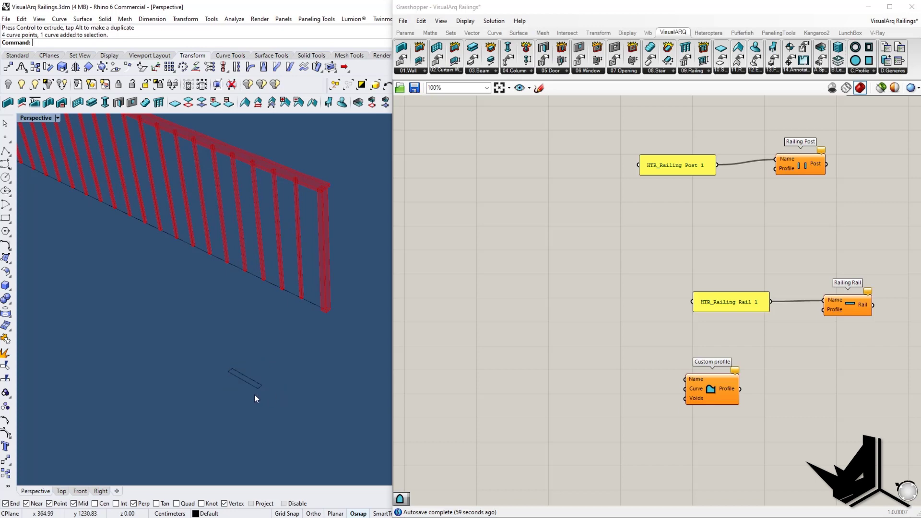
left_click(249, 383)
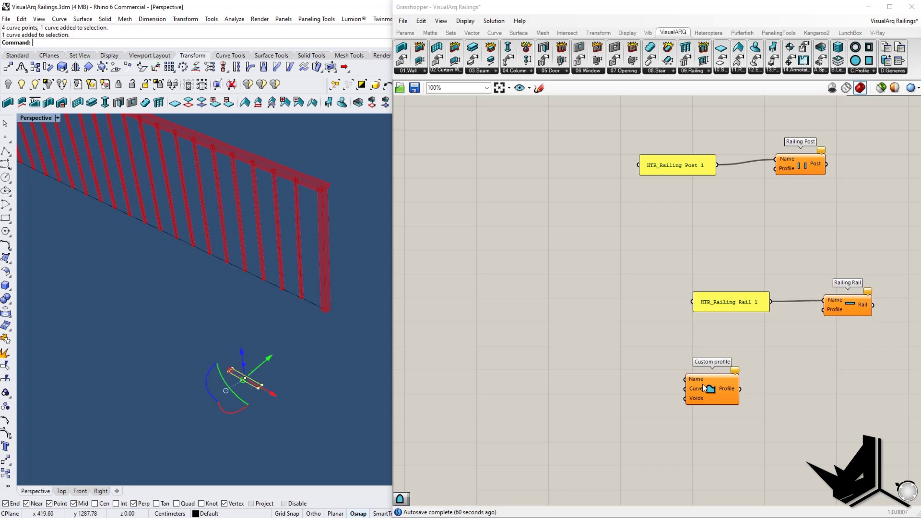
Add a Curve parameter referencing the selected Rhino rectangle and feed it into the Custom profile's Curve input
double_click(629, 388)
type("crv")
key("Return")
right_click(623, 376)
left_click(663, 492)
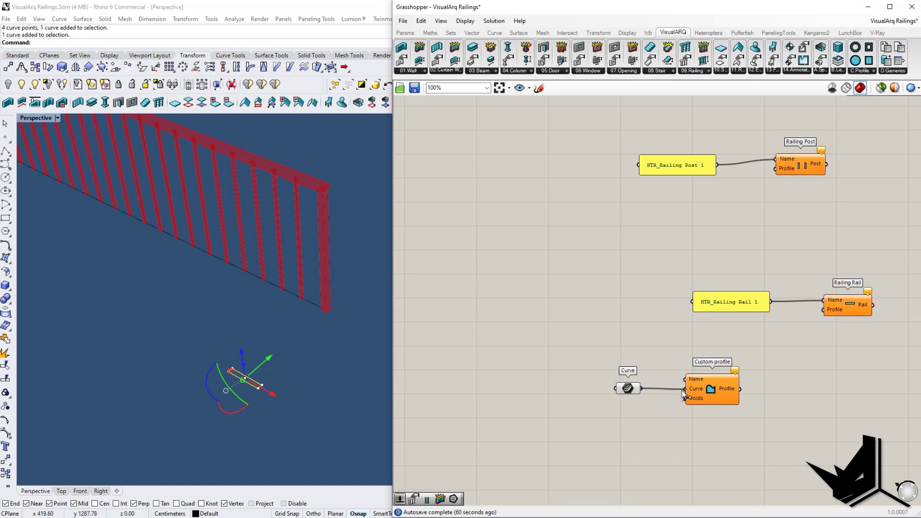
Connect the Custom profile's Profile output to the Profile input of the Railing Rail component and deselect the rectangle
right_click_drag(781, 407, 715, 418)
left_click_drag(674, 398, 757, 320)
left_click(326, 386)
scroll(266, 366, "down", 7)
right_click_drag(265, 367, 272, 373, "shift")
scroll(276, 380, "up", 3)
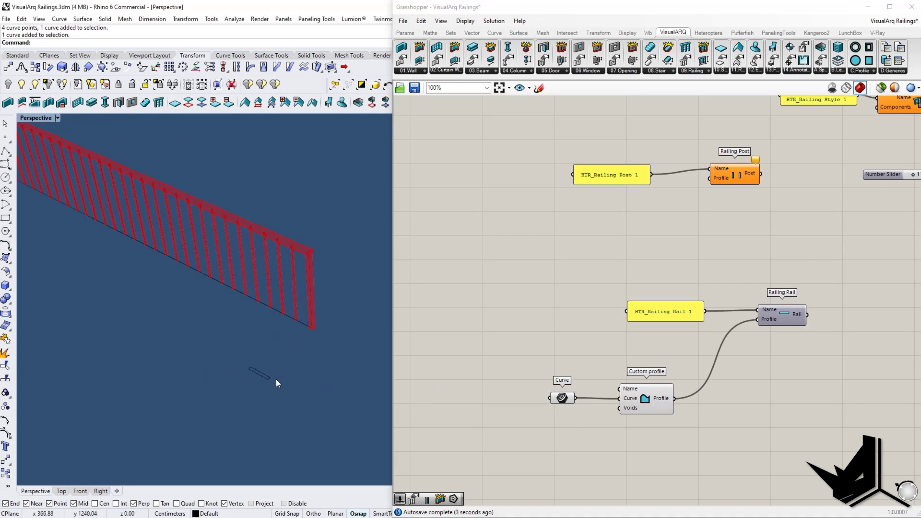
Copy the Curve and Custom profile pair beneath the Railing Post component and again beneath the Railing Baluster component
right_click_drag(706, 341, 712, 364)
right_click_drag(716, 258, 699, 292)
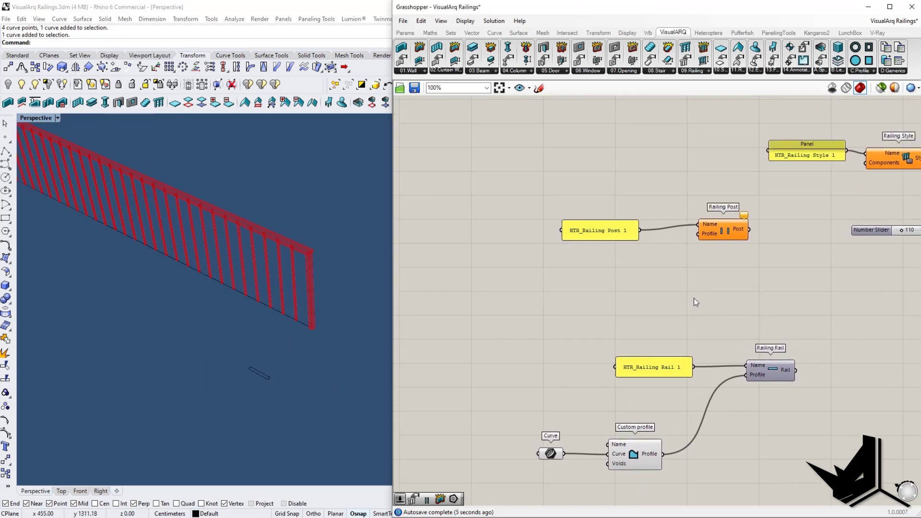
left_click_drag(642, 488, 606, 439)
left_click_drag(643, 486, 488, 418)
left_click_drag(633, 460, 635, 292, "alt+shift")
right_click_drag(657, 273, 649, 369)
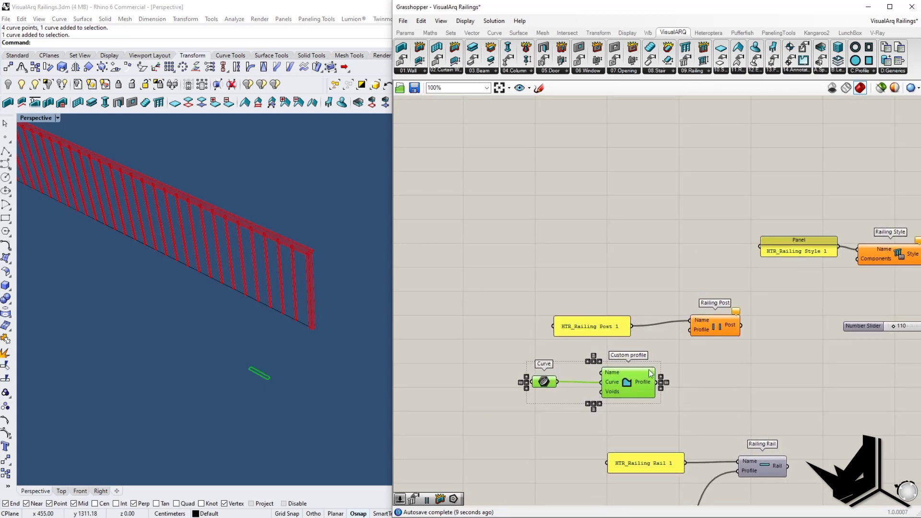
left_click_drag(627, 377, 618, 192, "alt+shift")
right_click_drag(619, 192, 621, 288)
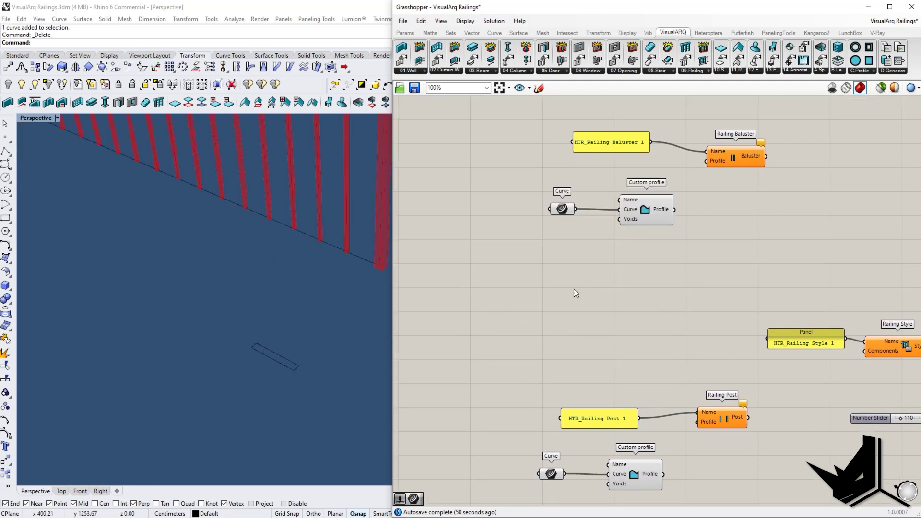
Add a Rectangle component beneath the baluster's Custom profile
mouse_move(574, 289)
right_mouse_down()
mouse_move(591, 296)
mouse_move(586, 290)
right_mouse_up()
double_click(586, 290)
type("rect")
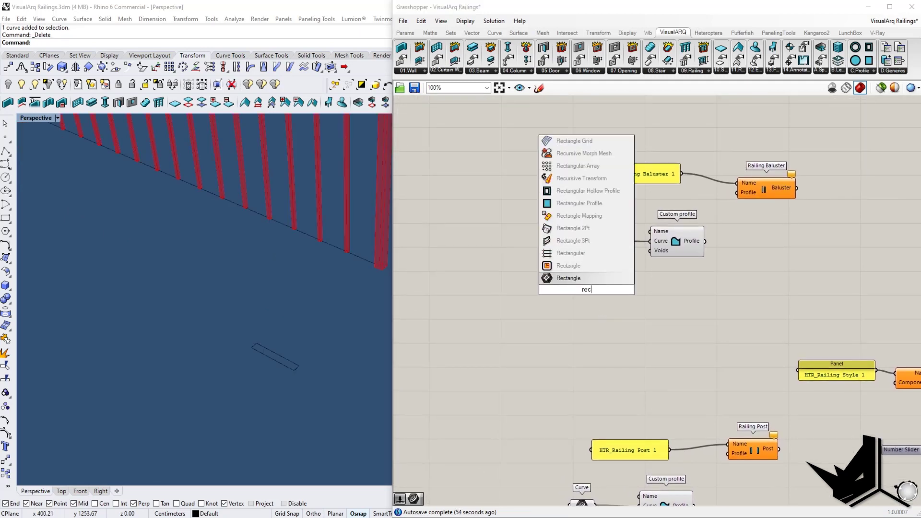
key("Return")
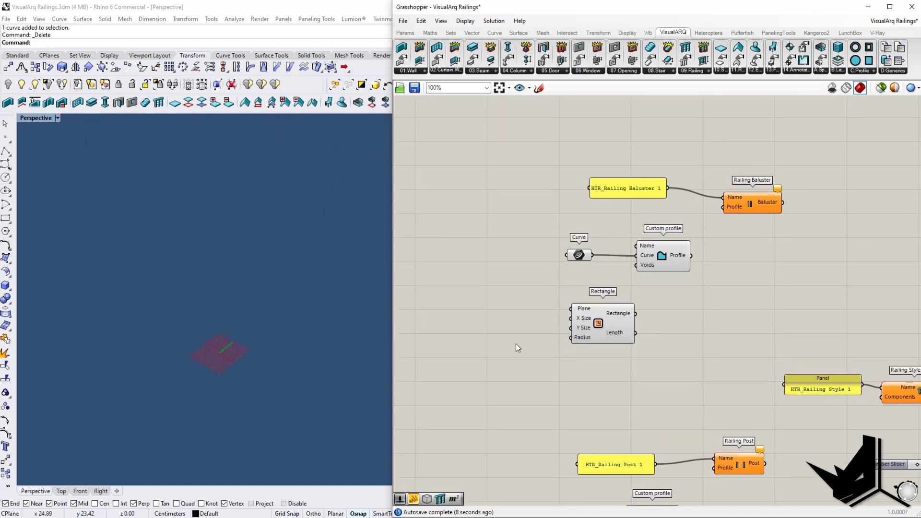
right_click_drag(266, 308, 245, 320, "shift")
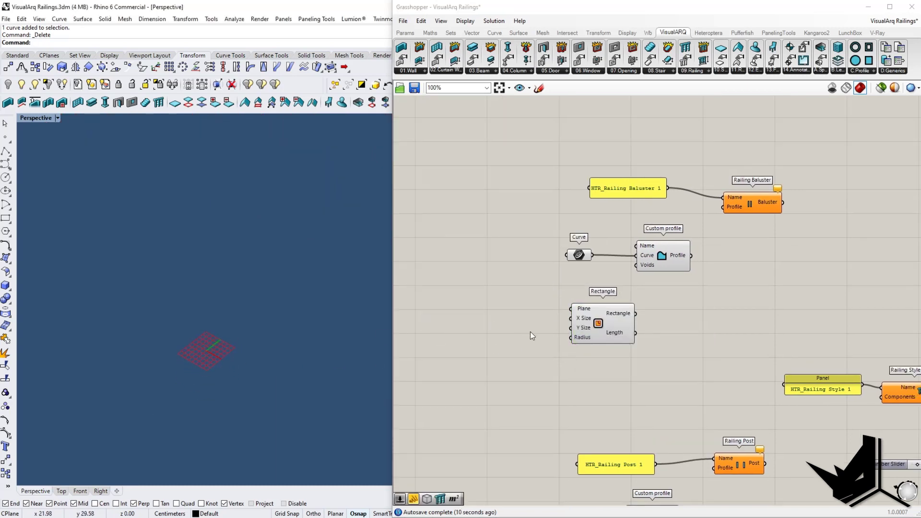
Feed the Rectangle component's X Size and Y Size from two number sliders set to 4 and 9
double_click(501, 326)
type("number slider")
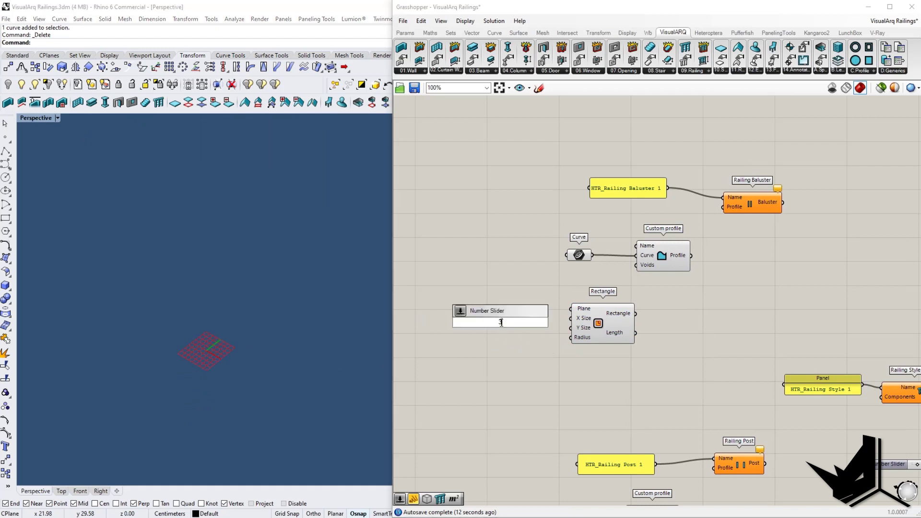
key("Return")
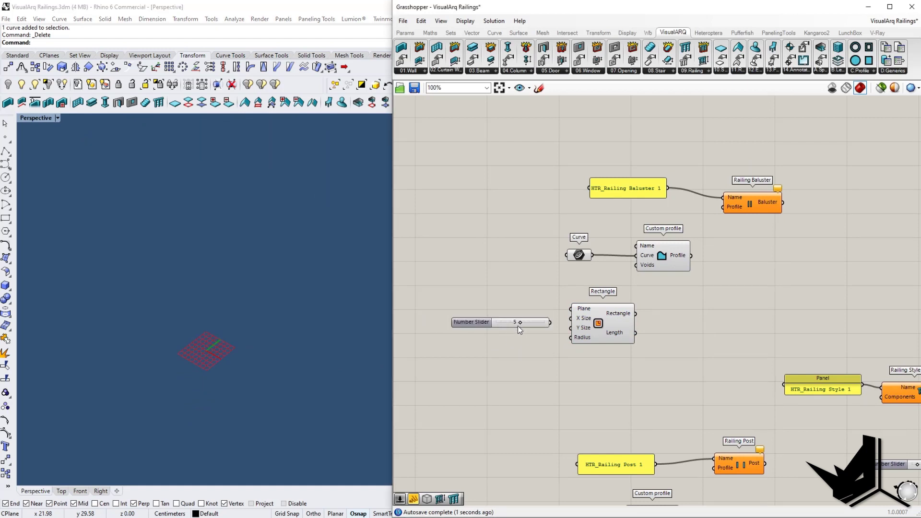
left_click_drag(549, 324, 571, 327)
right_click_drag(247, 351, 247, 363, "shift")
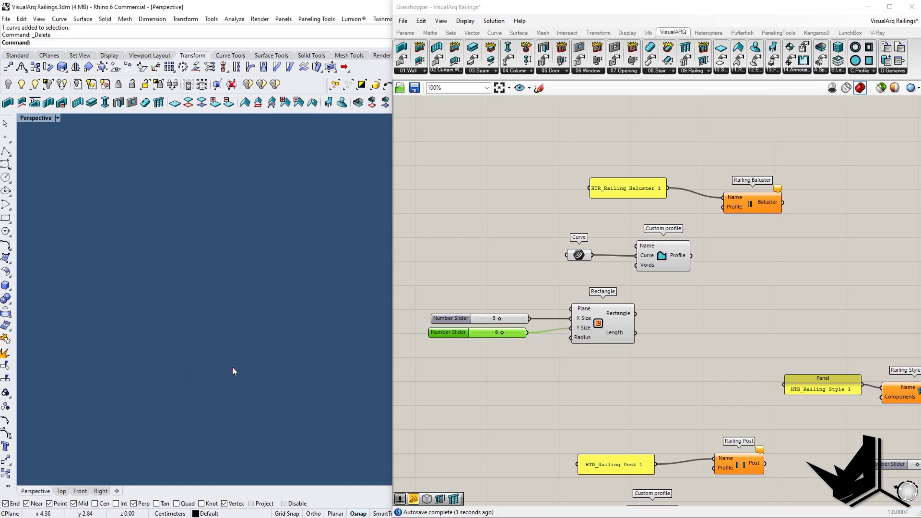
mouse_move(502, 331)
left_mouse_down()
mouse_move(513, 332)
mouse_move(494, 321)
left_mouse_up()
left_click(493, 358)
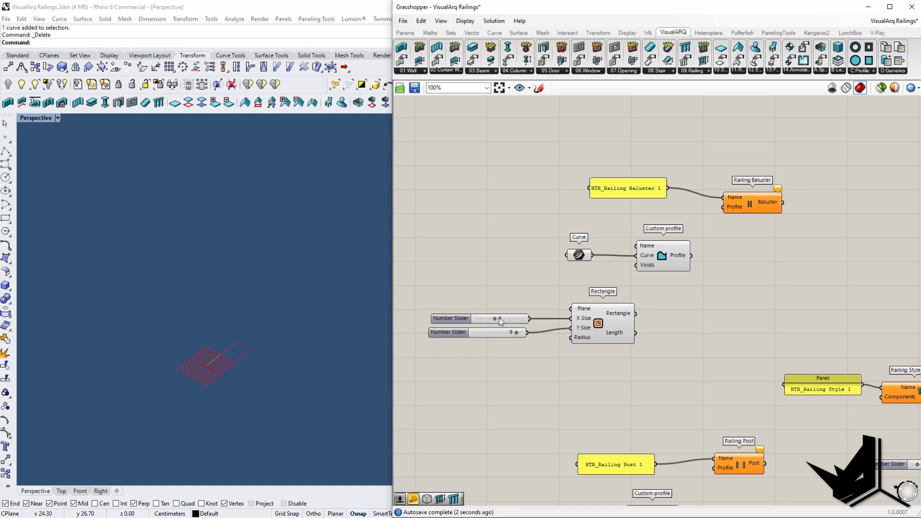
Copy a number slider, set it to 1 and connect it to the Rectangle component's Radius input
left_click(499, 318)
key("ctrl+c")
key("ctrl+v")
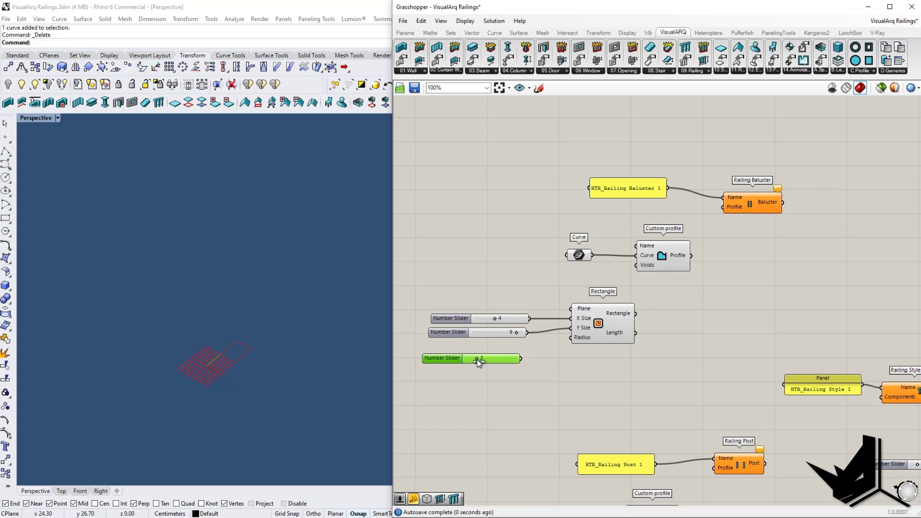
left_click_drag(522, 358, 566, 338)
left_click_drag(503, 358, 505, 352)
Feed the Rectangle output into the baluster's Custom profile in place of the copied Curve parameter, and delete that parameter
left_click_drag(637, 313, 635, 255)
left_click(287, 344)
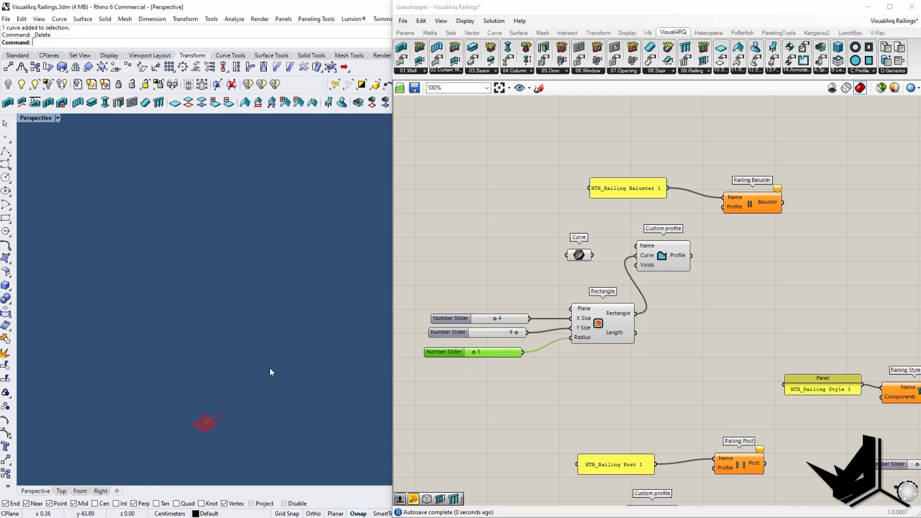
right_click_drag(334, 294, 259, 350, "shift")
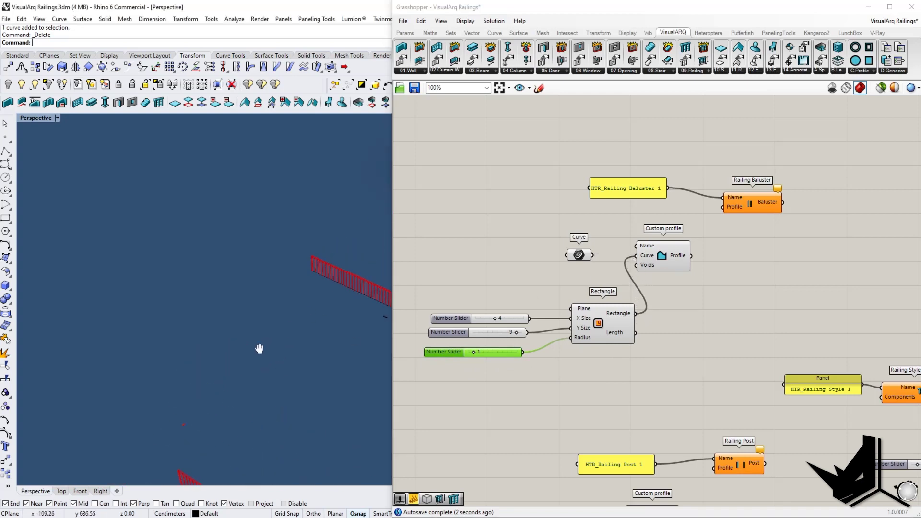
left_click(581, 256)
key("Delete")
right_click_drag(324, 339, 255, 367, "shift")
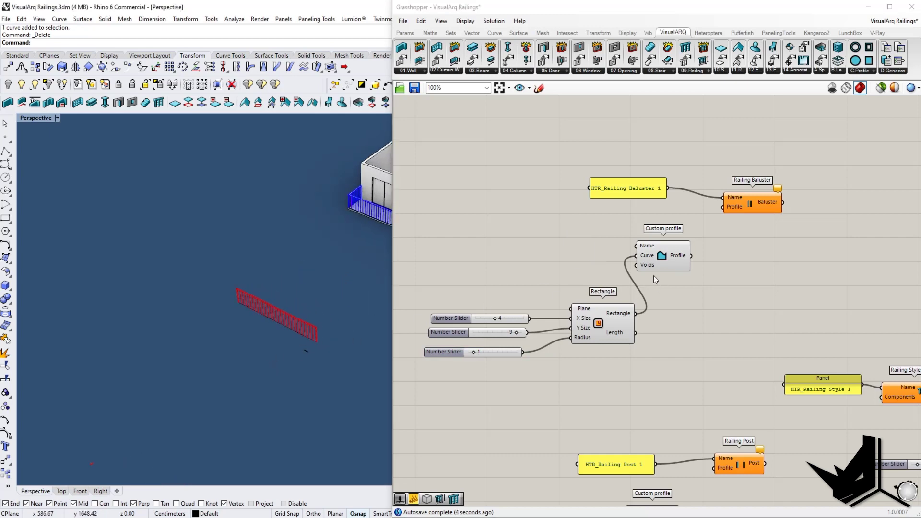
Move the post's Curve parameter away from its Custom profile and add a Scale component with the curve as Geometry
scroll(684, 406, "down", 3)
right_click_drag(680, 400, 664, 261)
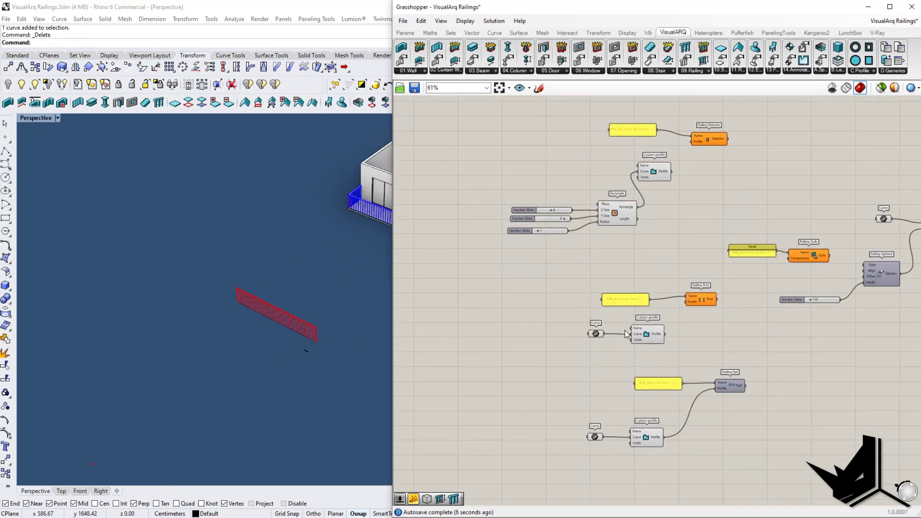
scroll(619, 335, "up", 3)
scroll(293, 338, "up", 5)
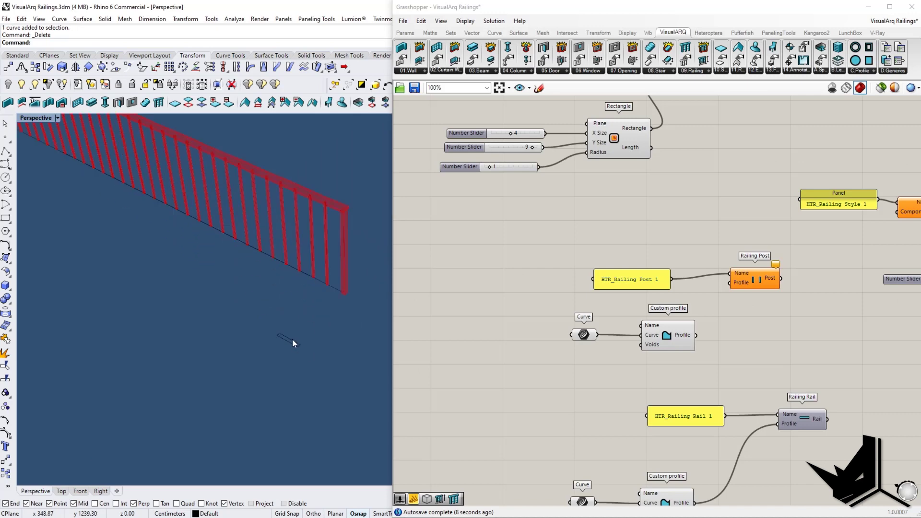
left_click(295, 358)
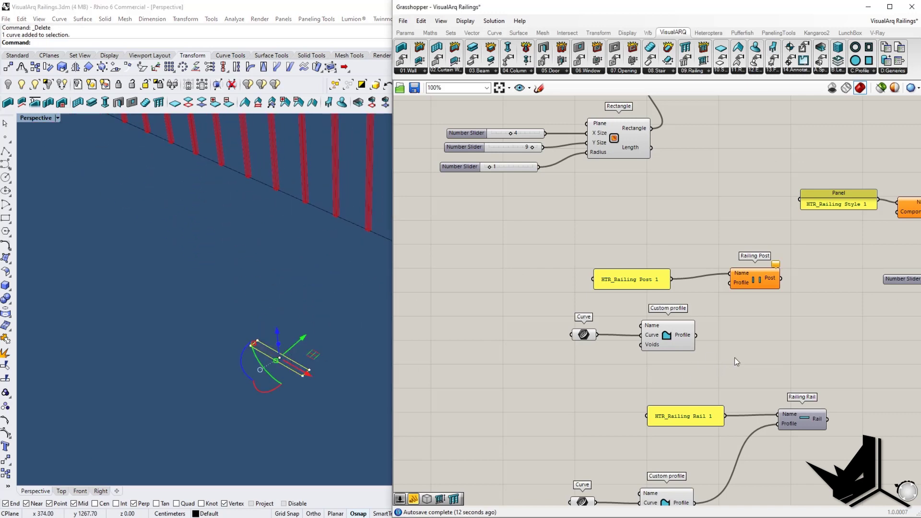
scroll(735, 358, "down", 1)
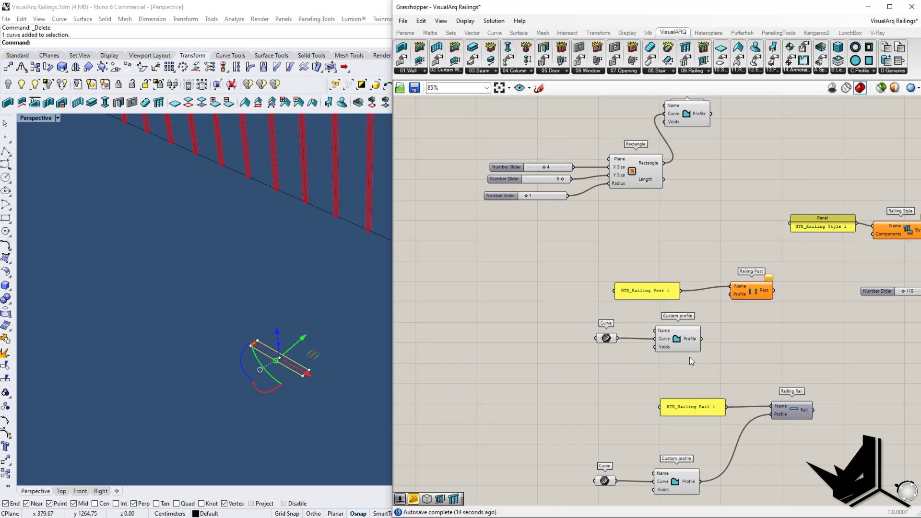
left_click_drag(606, 338, 493, 344)
double_click(540, 324)
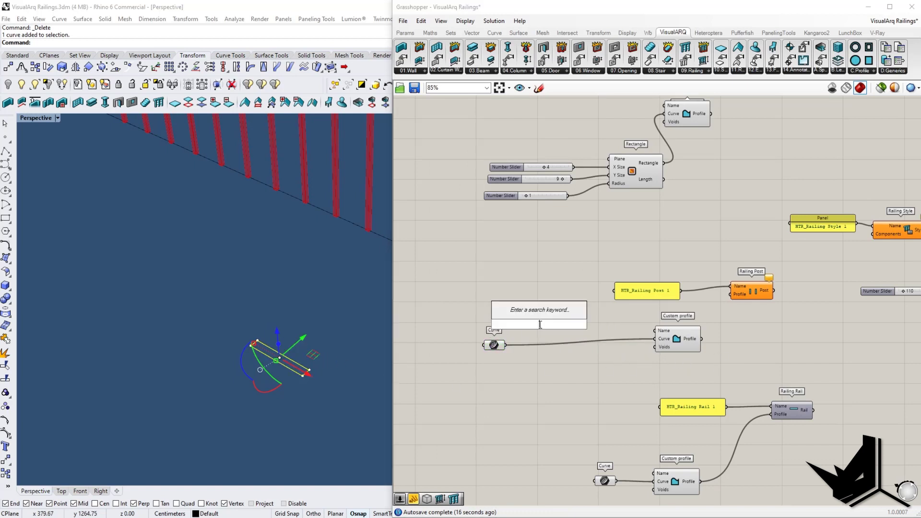
type("sca")
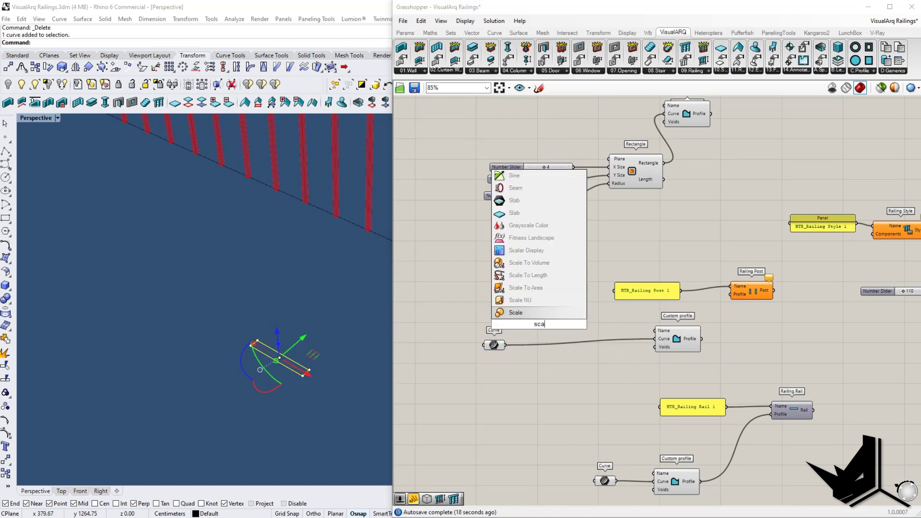
left_click(522, 314)
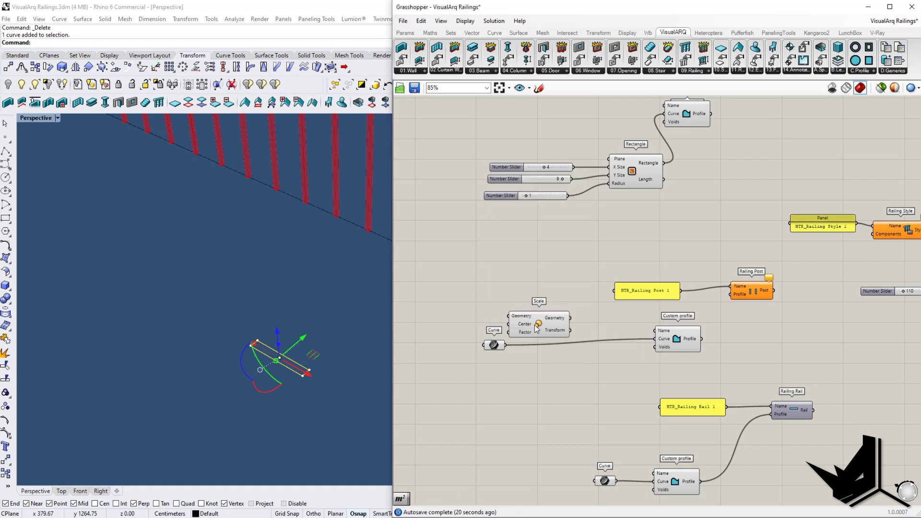
left_click_drag(505, 345, 543, 368)
Add an Area component for the post's curve and connect its Centroid to the Scale component's Center input
double_click(526, 321)
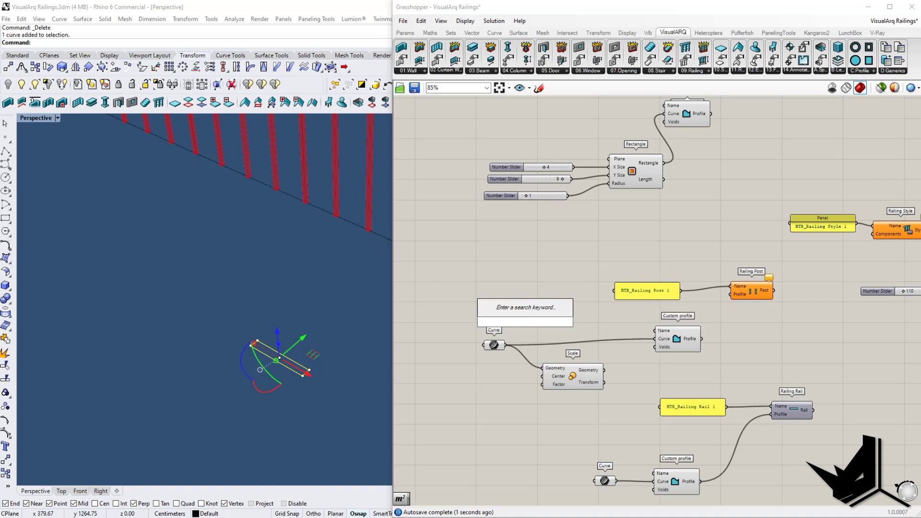
type("m")
key("Escape")
double_click(526, 321)
type("area")
left_click(503, 313)
left_click_drag(514, 321, 516, 397)
left_click_drag(494, 344, 543, 376)
Add a number slider set to 0.5, connect it to the Scale Factor and deselect the rectangle in the viewport
left_click(511, 419)
double_click(512, 420)
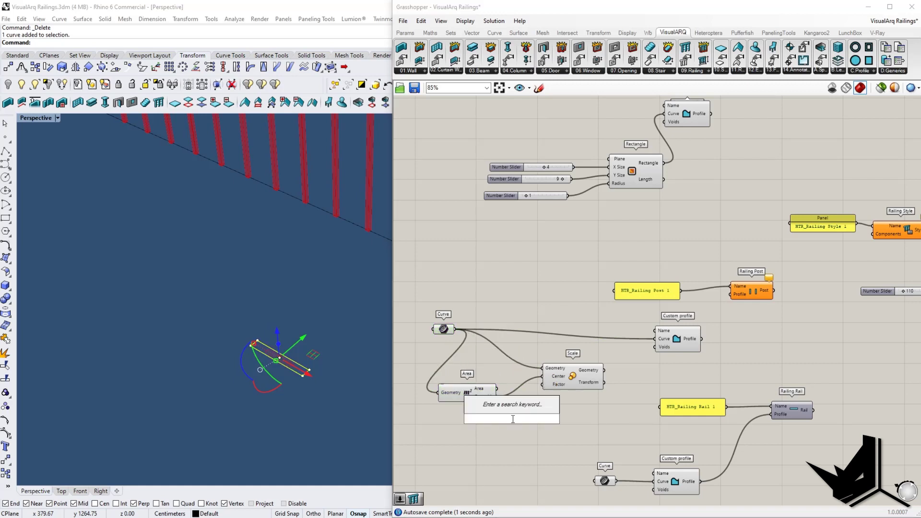
type("0.5")
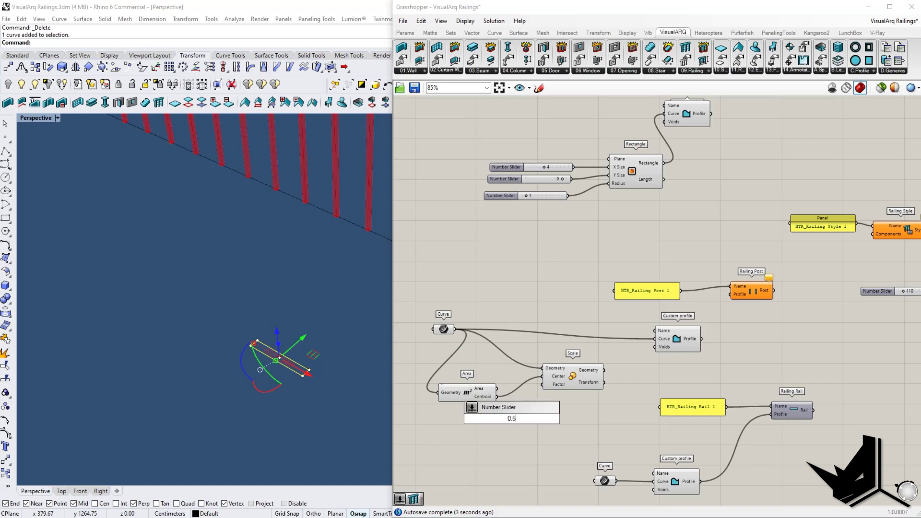
key("Return")
left_click_drag(534, 421, 545, 390)
left_click(563, 400)
left_click(277, 355)
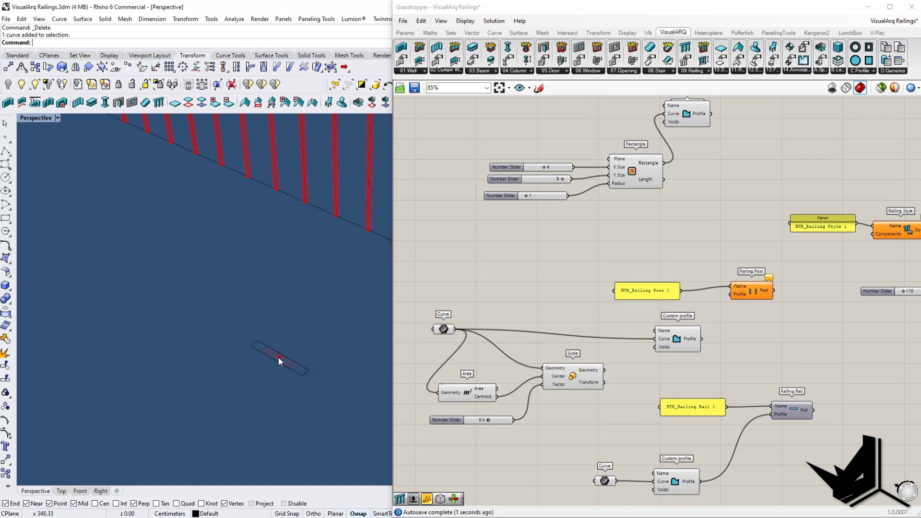
Feed the scaled geometry into the post's Custom profile and connect that profile to the Railing Post component
left_click_drag(604, 369, 654, 339)
right_click_drag(733, 335, 639, 338)
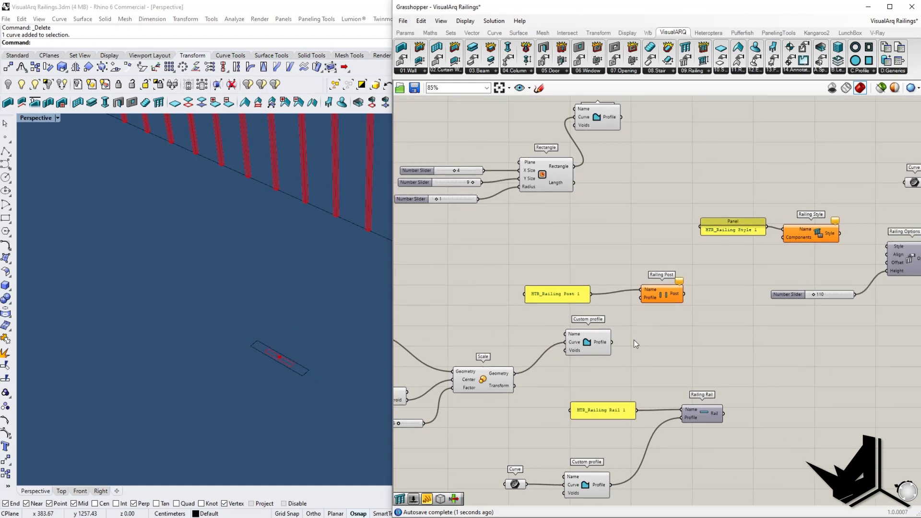
scroll(616, 343, "down", 3)
scroll(618, 344, "up", 2)
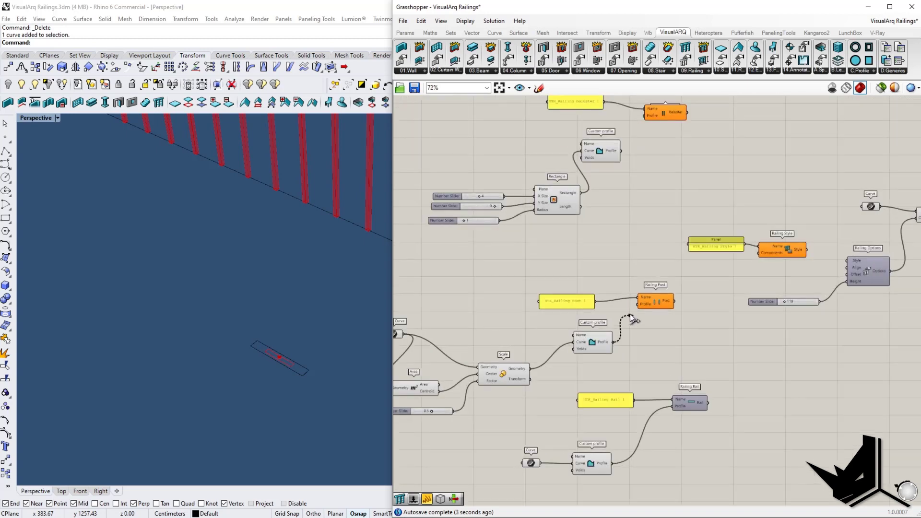
right_click_drag(639, 306, 488, 344)
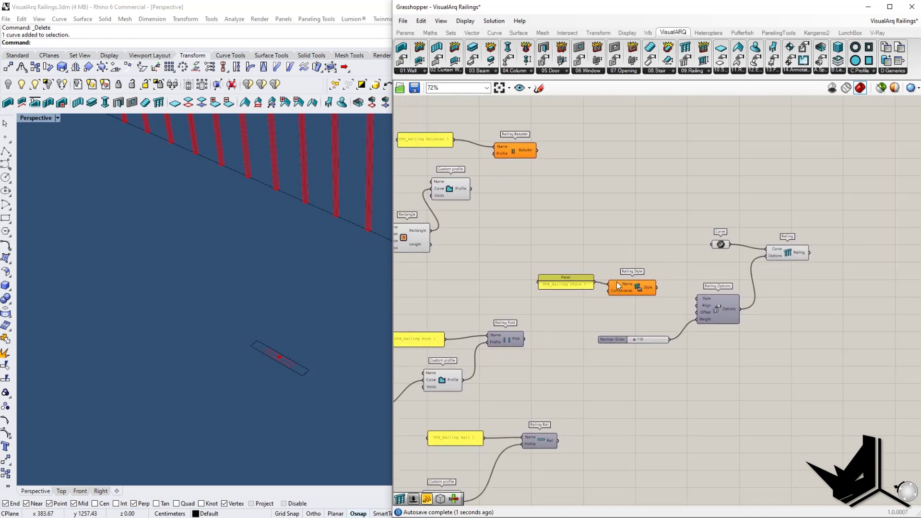
Connect the rectangular Custom profile to the Profile input of the Railing Baluster component
right_click_drag(614, 291, 646, 309)
right_click_drag(569, 195, 605, 211)
right_click_drag(554, 245, 559, 250)
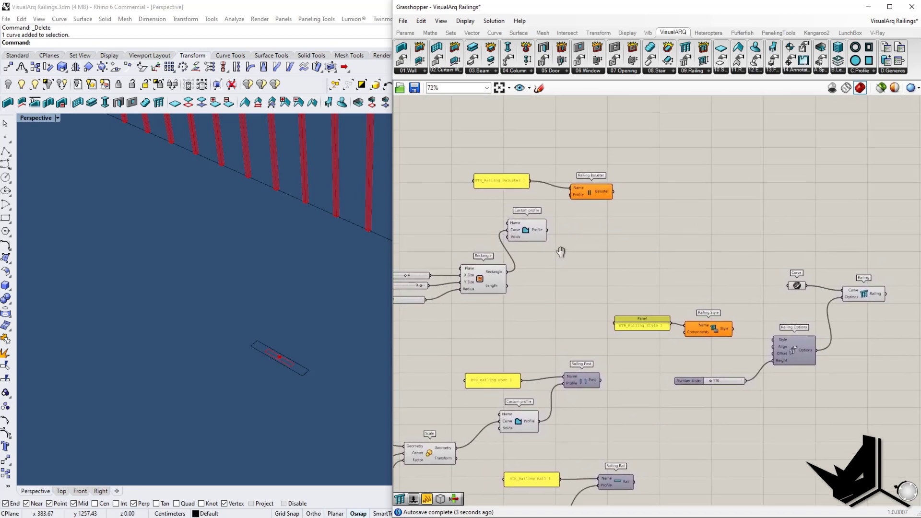
scroll(618, 237, "down", 2)
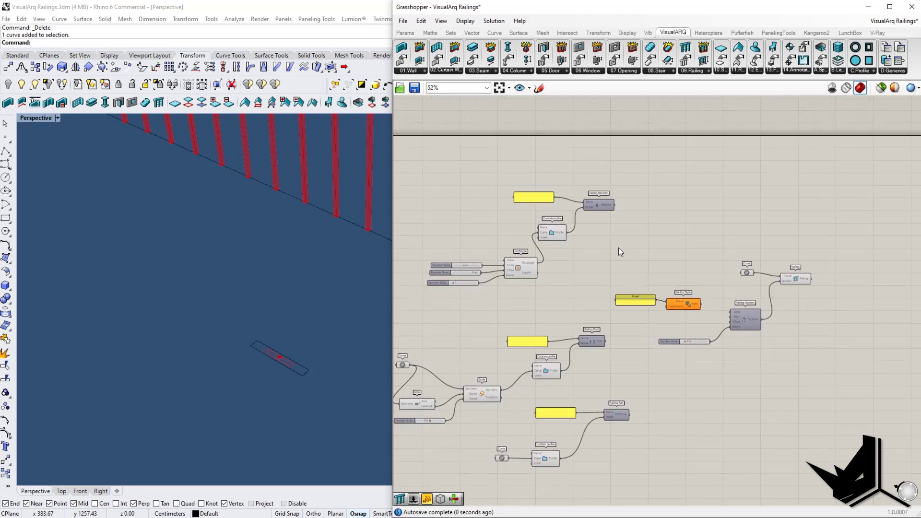
Shift the Railing Post component away from its profile and connect the Railing Baluster output to the Railing Style's Components input
scroll(616, 243, "up", 2)
left_click_drag(586, 377, 617, 376)
right_click_drag(696, 340, 590, 334)
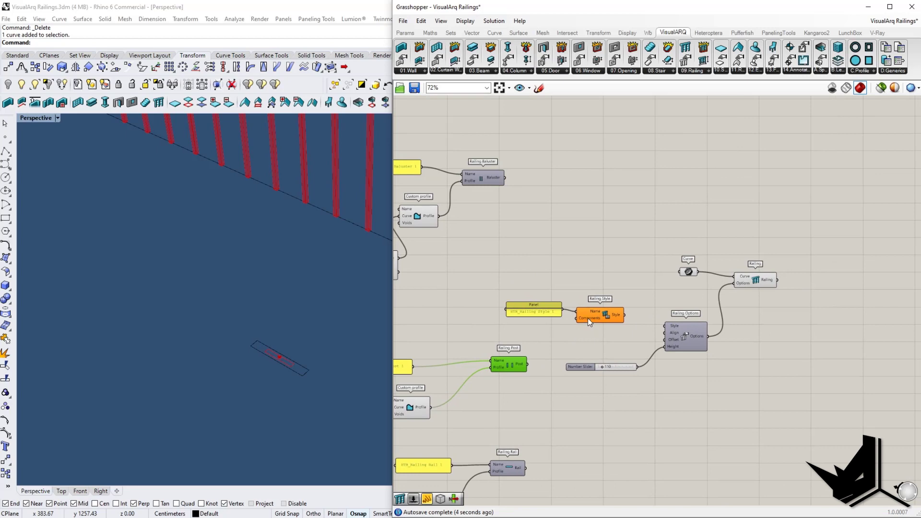
mouse_move(588, 318)
left_click_drag(505, 177, 577, 322)
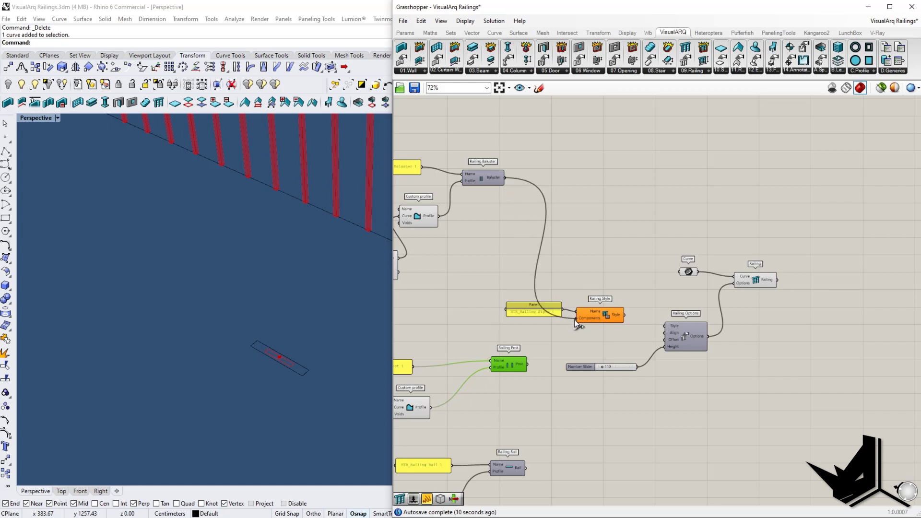
mouse_move(585, 322)
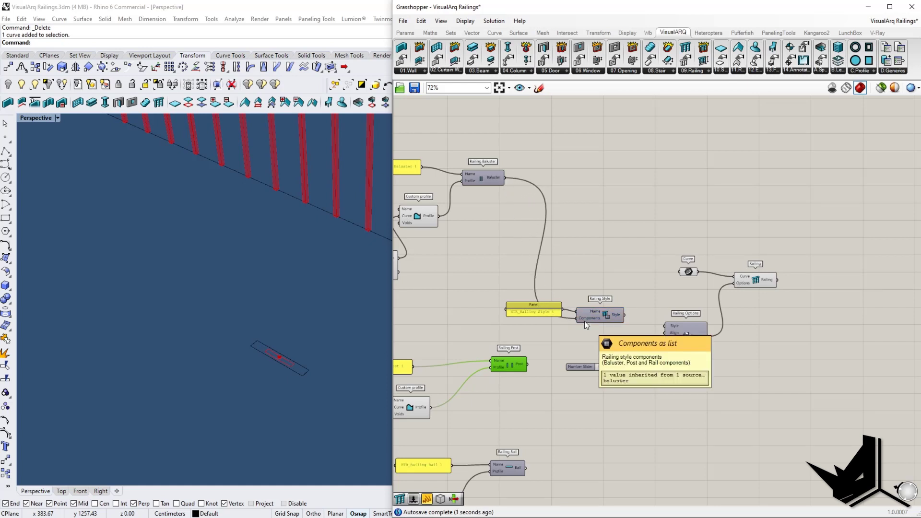
Connect the Railing Post and Railing Rail outputs to the Railing Style's Components input as well, and move the style name panel aside
right_click_drag(556, 421, 576, 419)
left_click_drag(569, 440, 617, 292, "shift")
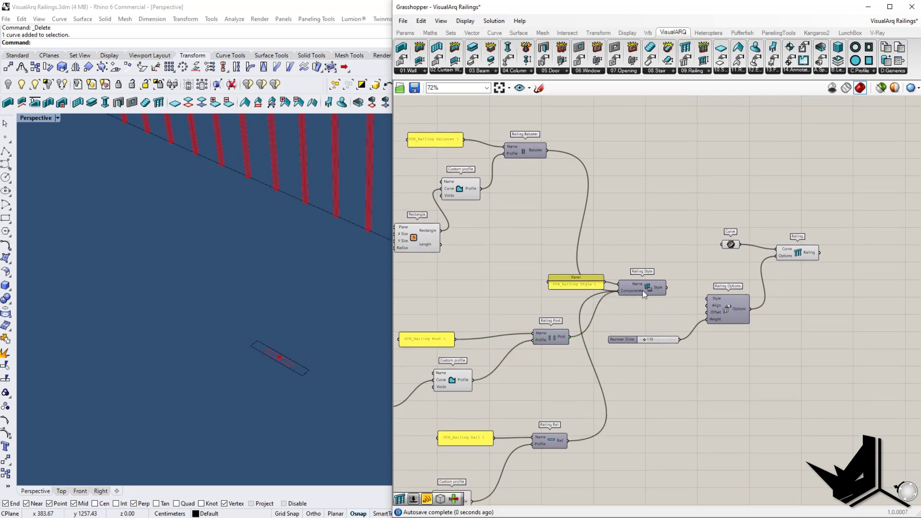
left_click_drag(557, 283, 525, 272)
scroll(525, 273, "up", 4)
scroll(605, 283, "down", 4)
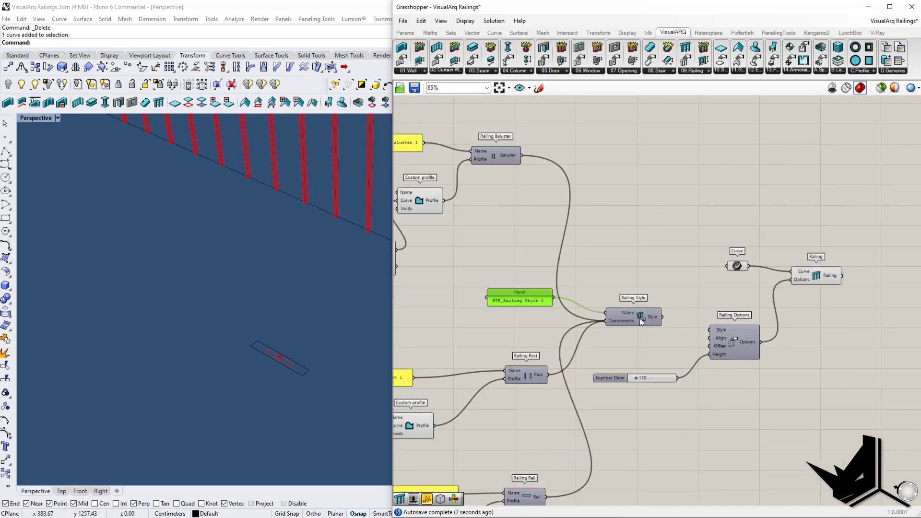
left_click(689, 290)
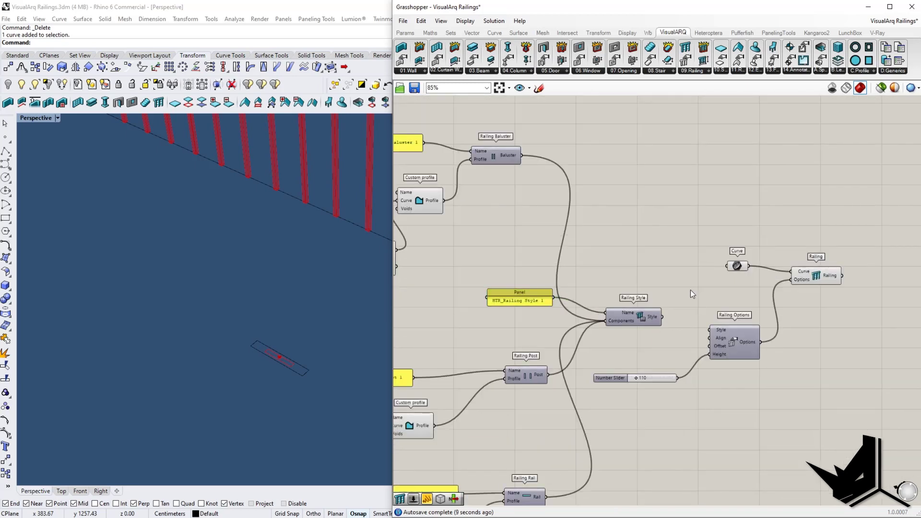
Bake the Railing Style into Rhino on Layer 04
right_click(641, 317)
left_click(676, 347)
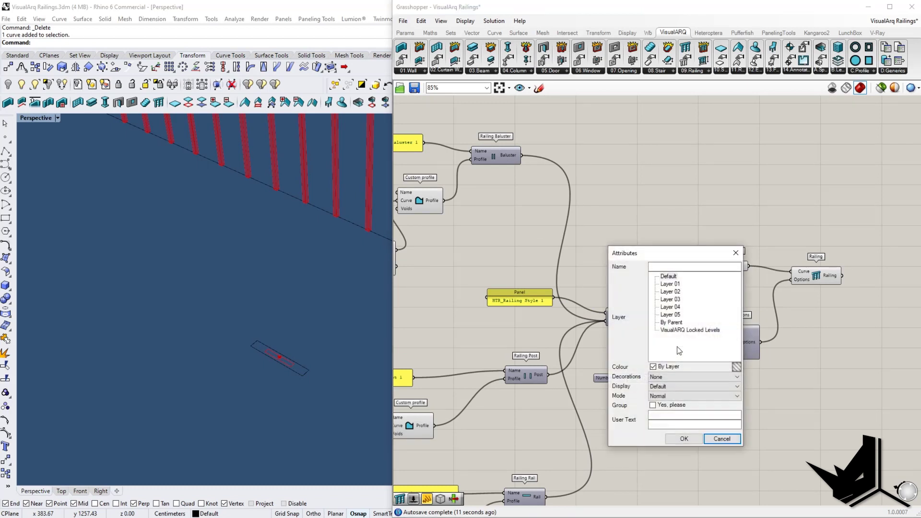
left_click(670, 307)
left_click(684, 438)
Connect the Railing Style's Style output to the Style input of Railing Options
scroll(272, 328, "down", 6)
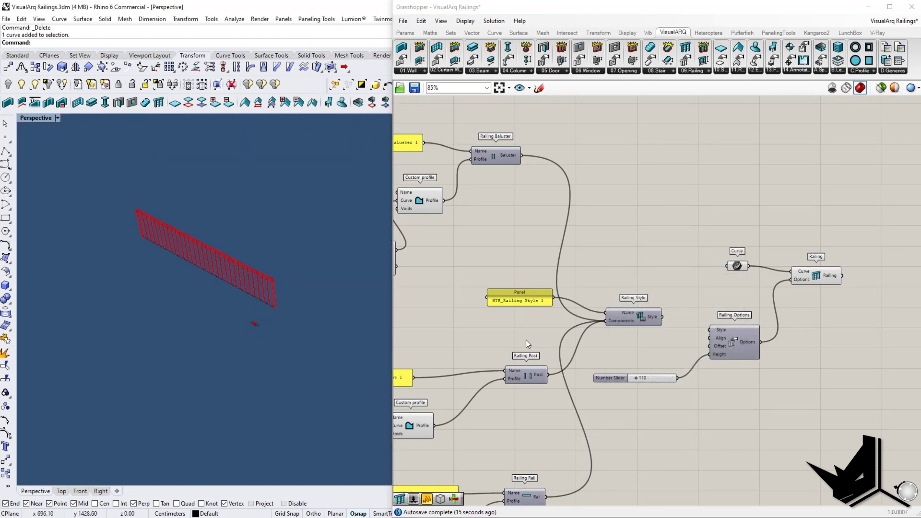
right_click_drag(231, 272, 242, 298, "shift")
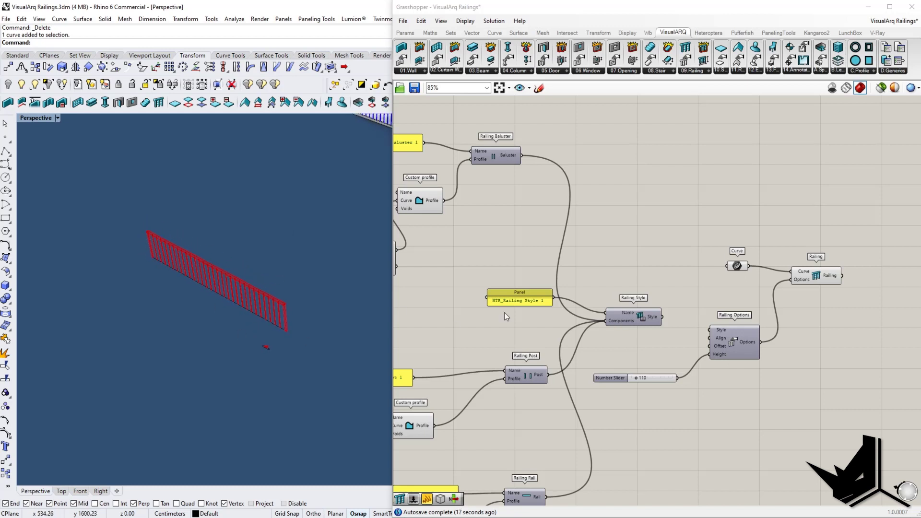
right_click_drag(642, 314, 569, 297)
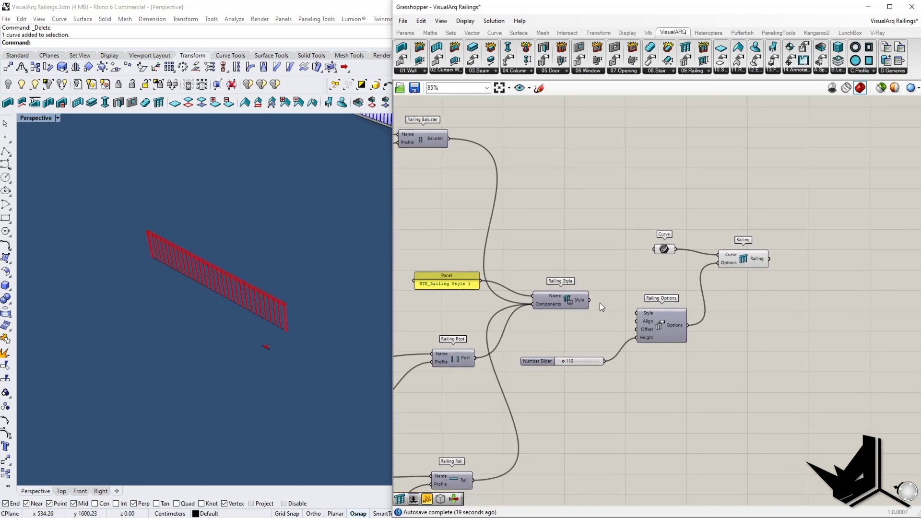
scroll(284, 336, "up", 2)
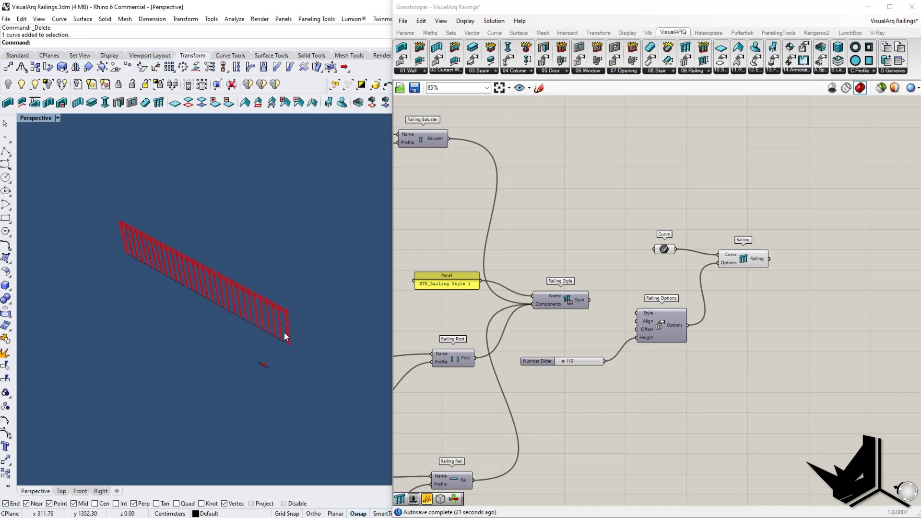
left_click_drag(591, 303, 636, 313)
Examine the restyled railing's balusters, end post and top rail up close in the Rhino viewport
right_click_drag(216, 288, 281, 314)
scroll(329, 356, "up", 5)
scroll(244, 303, "down", 3)
scroll(281, 313, "up", 7)
scroll(297, 327, "down", 4)
scroll(224, 316, "up", 8)
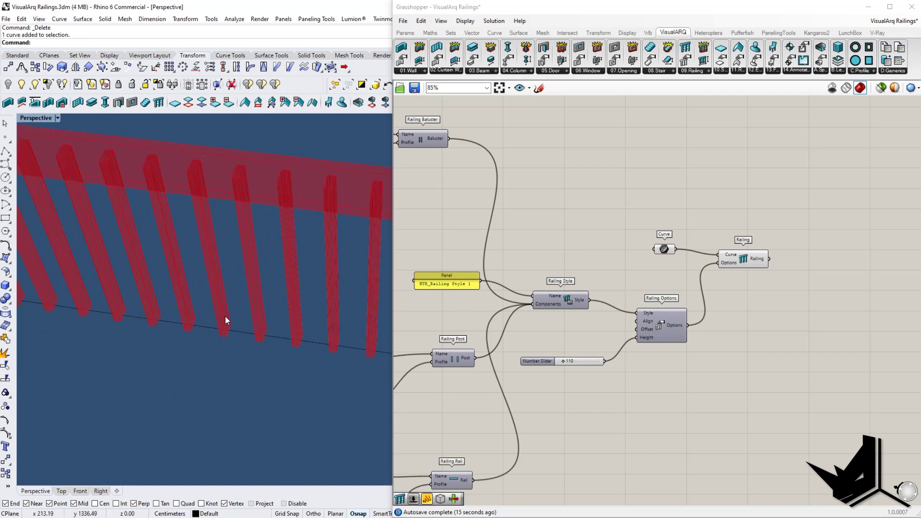
scroll(311, 316, "up", 1)
scroll(312, 316, "down", 4)
Set the baluster profile rectangle's X Size to 5 and corner Radius to 2, and check the railing's end
right_click_drag(584, 397, 814, 296)
scroll(814, 297, "down", 7)
scroll(628, 309, "up", 5)
right_click_drag(748, 338, 573, 350)
scroll(575, 354, "up", 3)
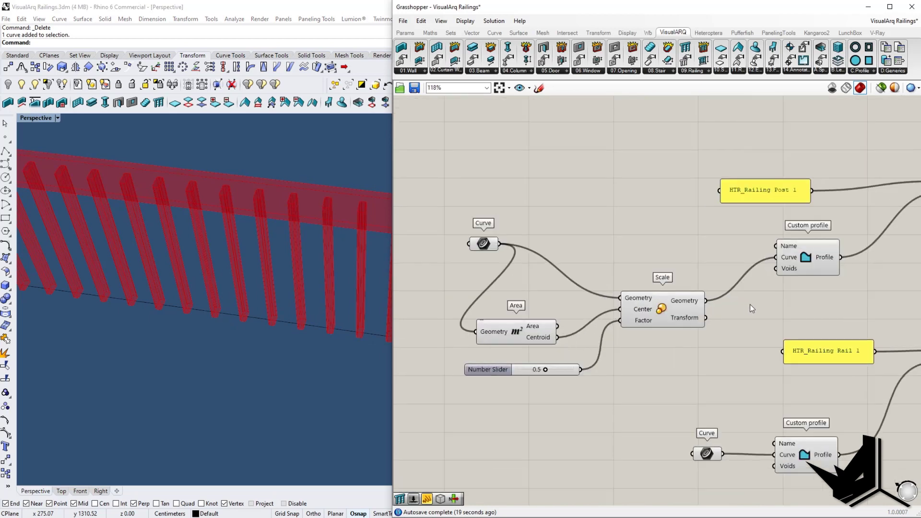
scroll(763, 316, "down", 4)
scroll(598, 245, "up", 6)
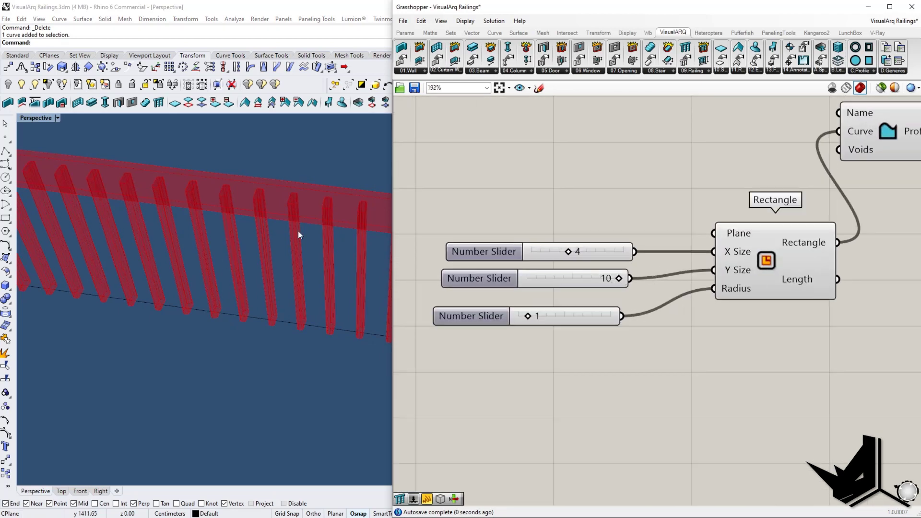
mouse_move(568, 252)
left_mouse_down()
mouse_move(594, 254)
mouse_move(557, 250)
mouse_move(578, 250)
left_mouse_up()
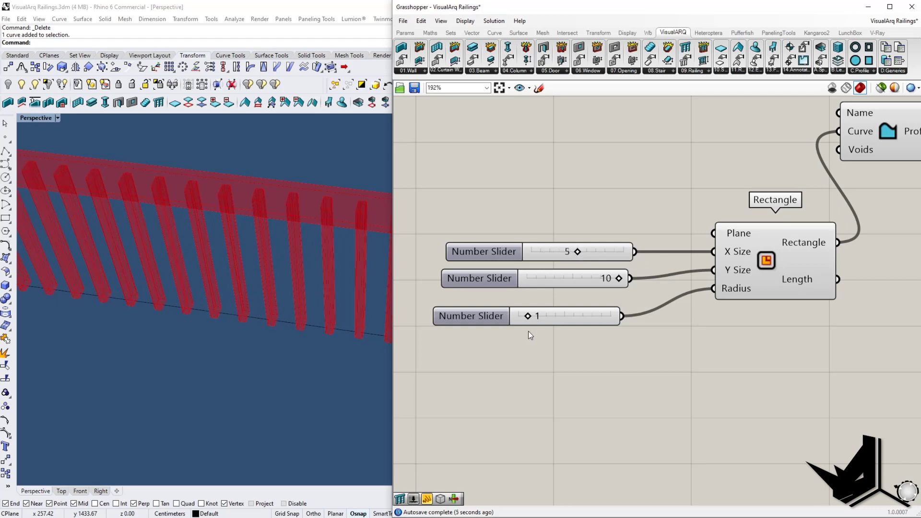
left_click_drag(528, 318, 540, 321)
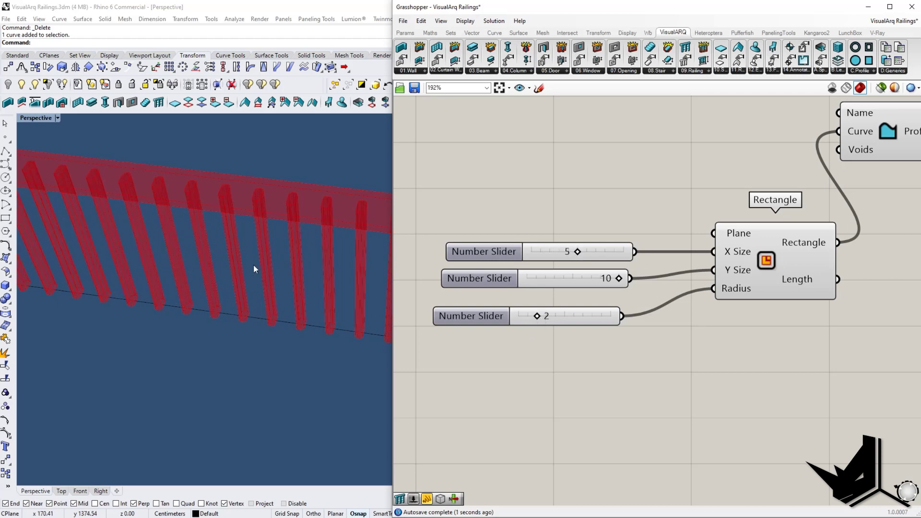
right_click_drag(250, 269, 226, 232)
scroll(226, 231, "down", 3)
right_click_drag(273, 280, 283, 270)
scroll(284, 274, "up", 6)
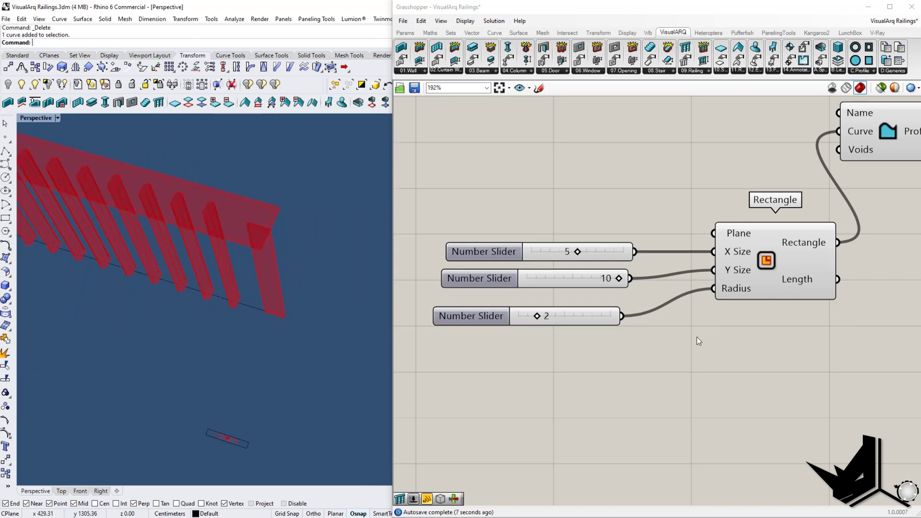
right_click_drag(231, 243, 251, 257, "shift")
scroll(272, 267, "up", 3)
Add a Rotate component and connect the post's scaled geometry to its Geometry input
right_click_drag(800, 340, 644, 336)
scroll(645, 336, "down", 6)
right_click_drag(710, 336, 653, 330)
right_click_drag(612, 357, 612, 235)
scroll(568, 338, "up", 3)
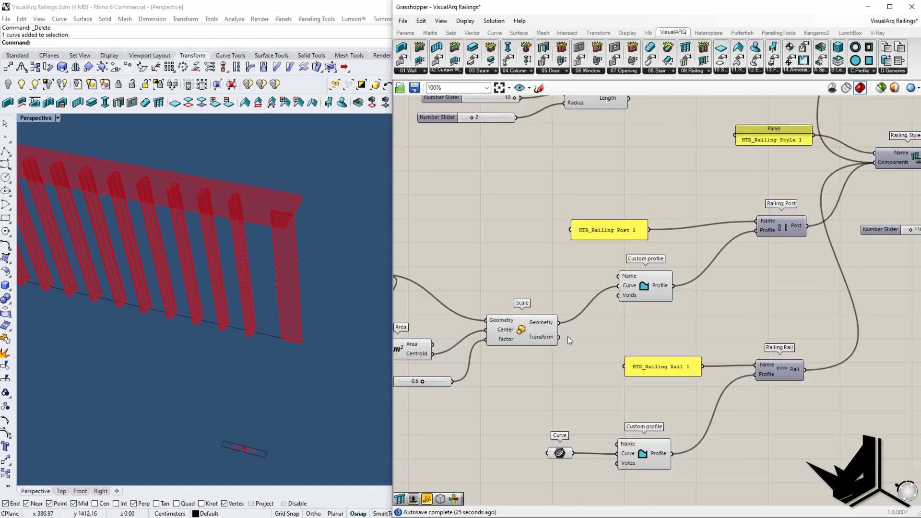
right_click_drag(545, 276, 597, 283)
double_click(597, 283)
type("roate")
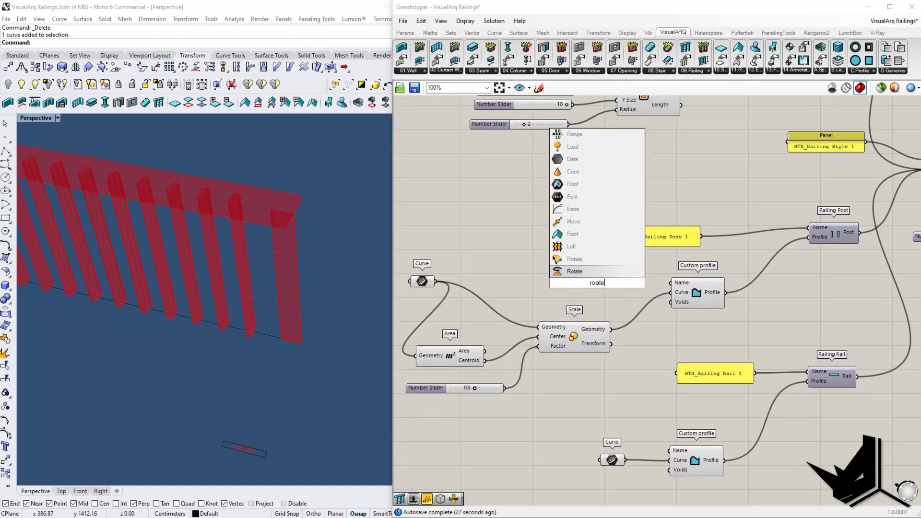
key("Return")
left_click_drag(620, 307, 684, 343)
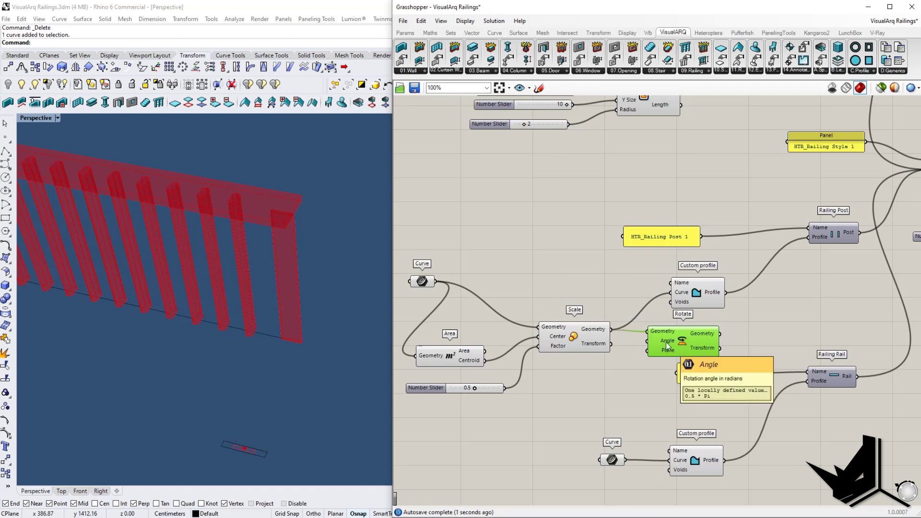
Add a Radians component driven by a number slider of 90 and connect it to Rotate's Angle input
double_click(593, 381)
type("rad")
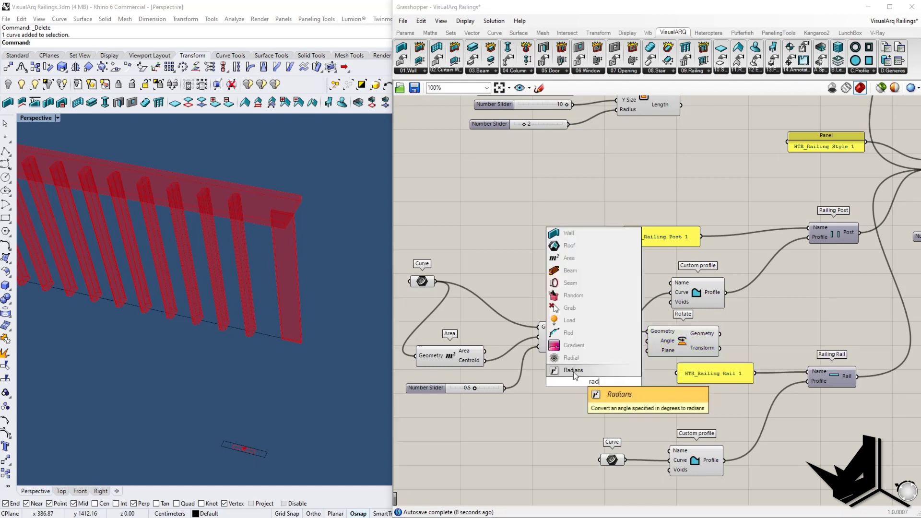
left_click(573, 372)
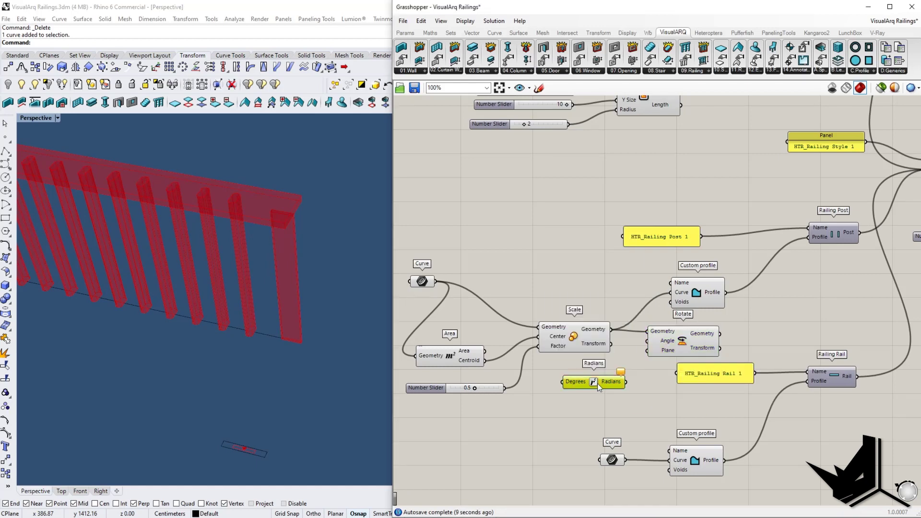
double_click(545, 398)
type("90")
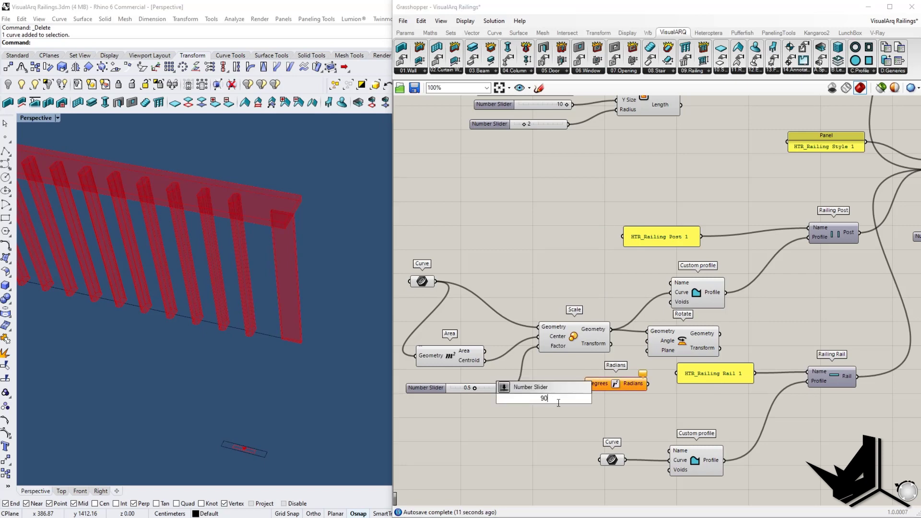
key("Return")
left_click_drag(593, 398, 584, 384)
left_click_drag(648, 384, 682, 345)
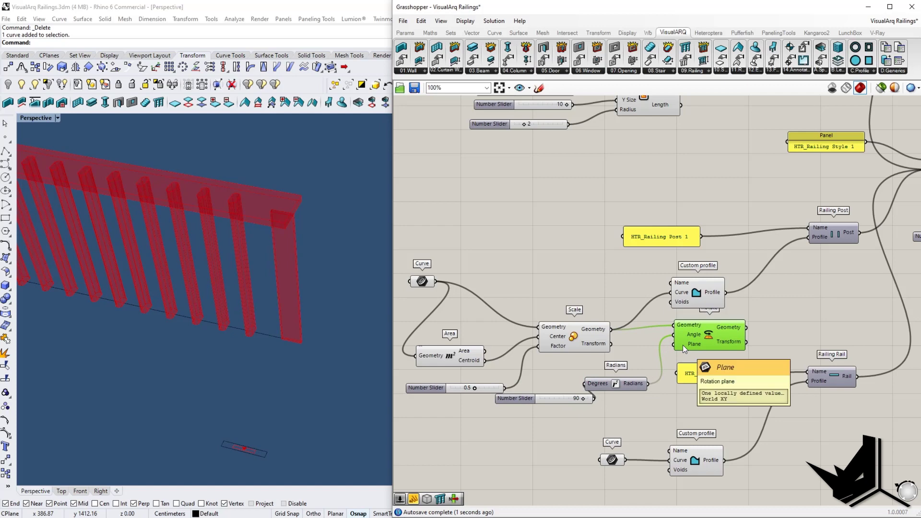
Shift the post profile's curve, area, scale, rotate and custom profile components farther from the Railing Post component
left_click_drag(747, 327, 671, 293)
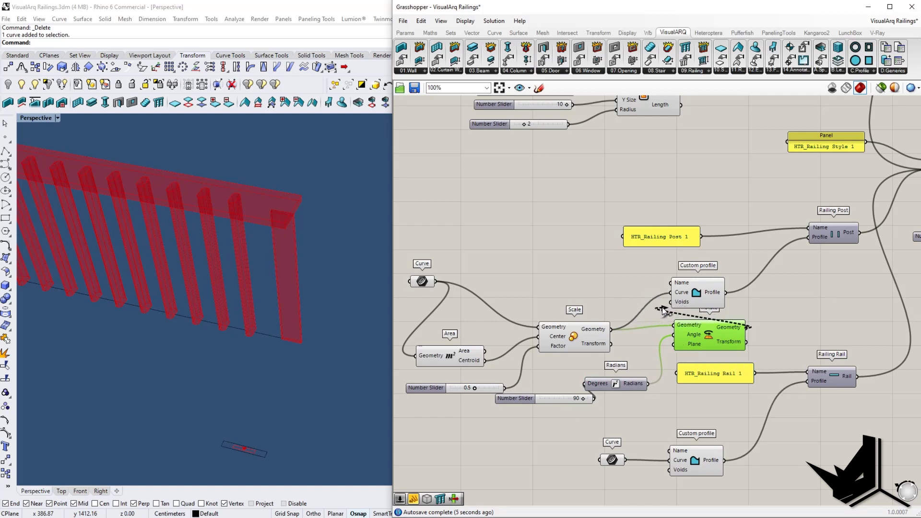
scroll(624, 317, "down", 3)
right_click_drag(568, 342, 663, 335)
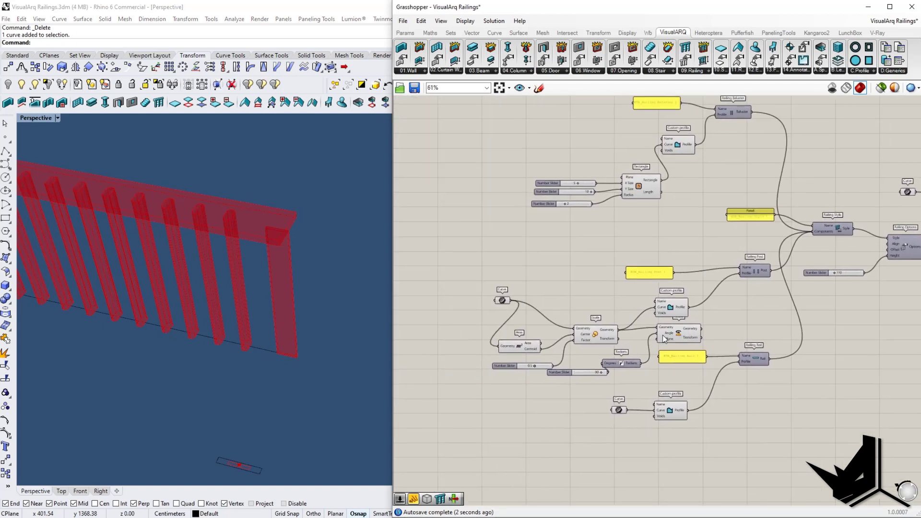
left_click_drag(677, 385, 505, 304)
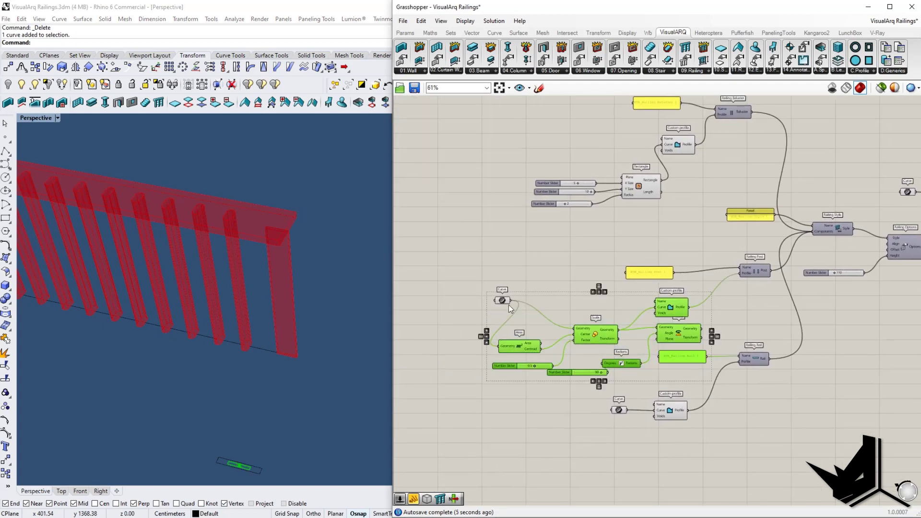
left_click_drag(579, 328, 460, 317)
left_click(635, 265)
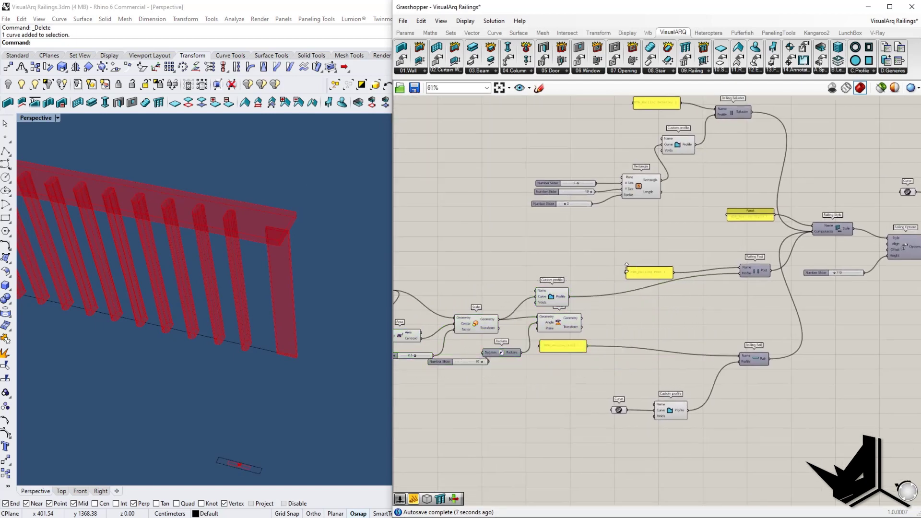
Place the post's Custom profile after Rotate, connect the rotated geometry to its Curve input and inspect the end post
right_click_drag(560, 298, 613, 321)
scroll(613, 321, "up", 3)
left_click(705, 333)
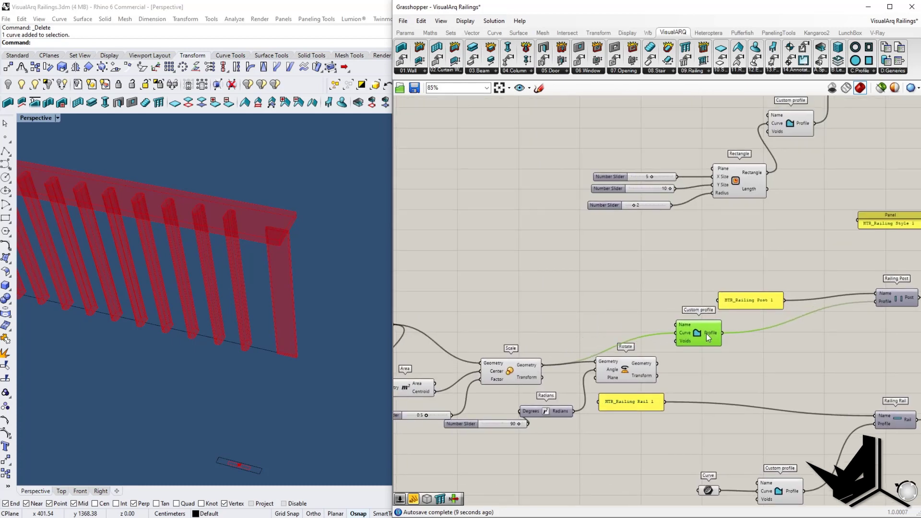
left_click_drag(658, 363, 676, 332)
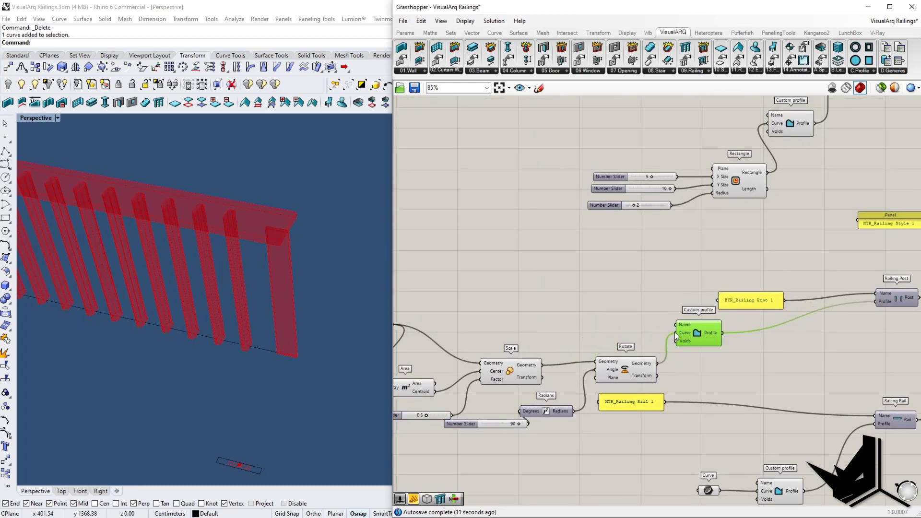
scroll(253, 292, "up", 5)
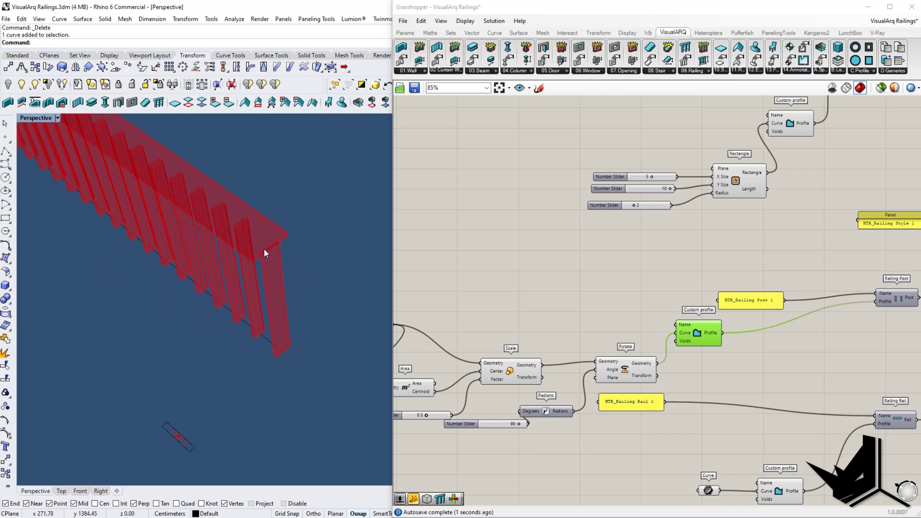
right_click_drag(269, 261, 287, 266)
scroll(288, 267, "up", 5)
right_click_drag(564, 343, 663, 301)
scroll(663, 300, "down", 2)
right_click_drag(247, 370, 269, 376)
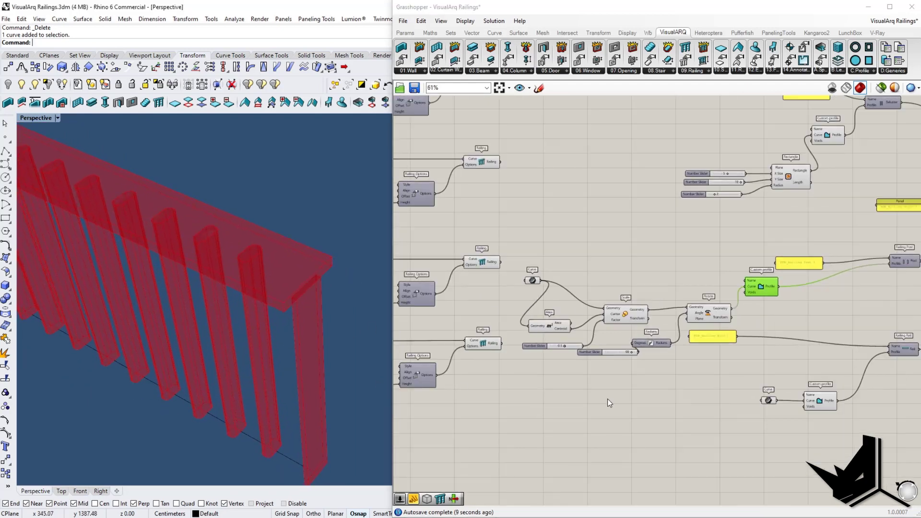
Try connecting the post's source Curve directly to the Custom profile's Curve input, and undo the connection
scroll(491, 299, "up", 3)
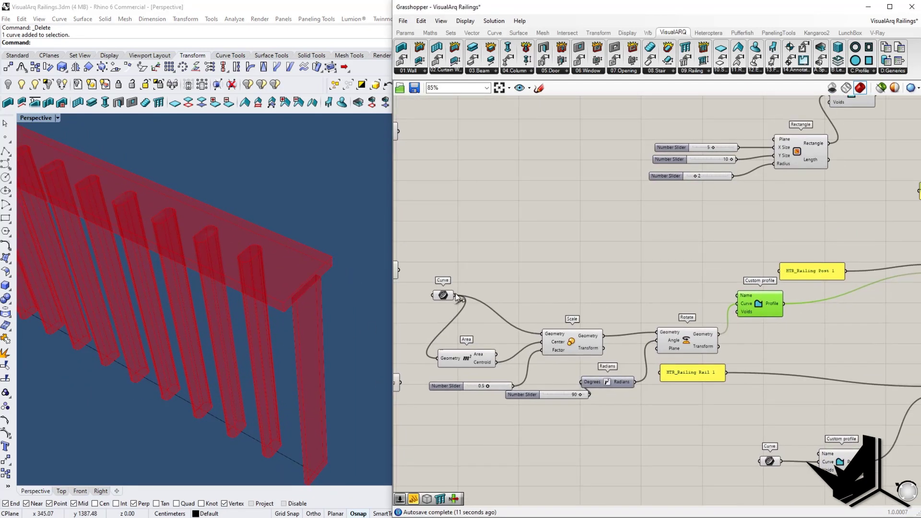
left_click_drag(456, 296, 737, 303)
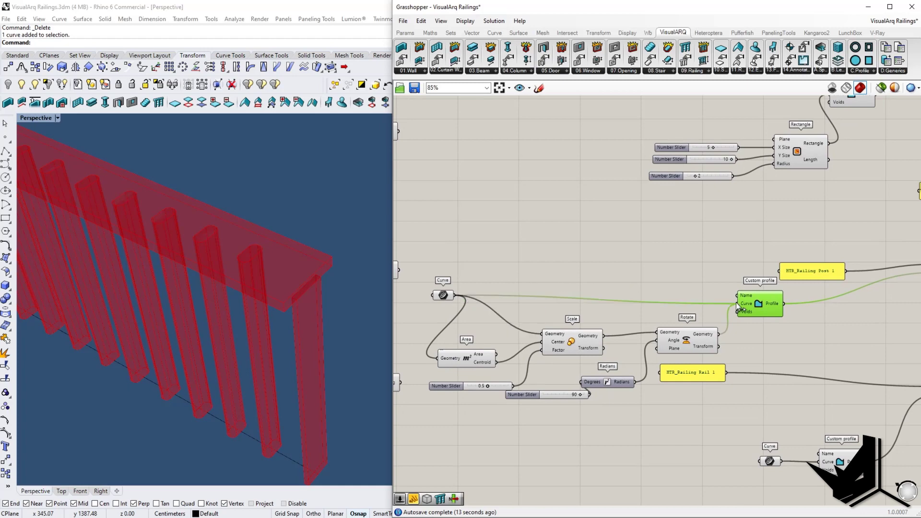
key("ctrl+z")
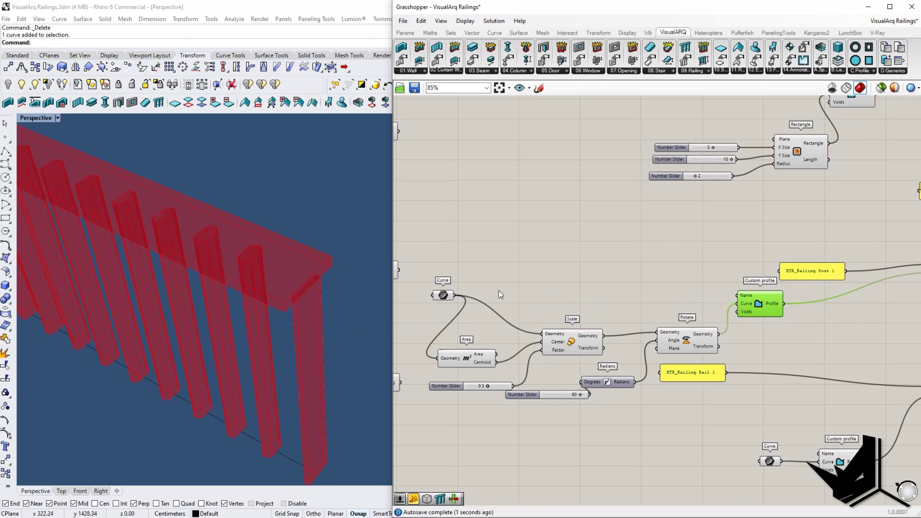
Disconnect the scaled geometry from Rotate and connect the post's source Curve to Rotate's Geometry input instead
left_click_drag(446, 297, 444, 295)
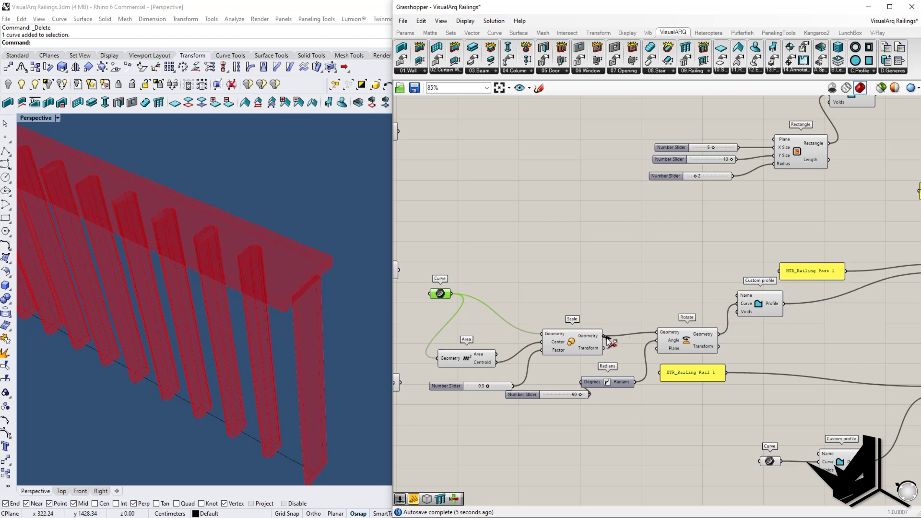
left_click_drag(614, 338, 657, 332, "ctrl")
left_click_drag(453, 294, 657, 332)
Examine the whole railing with its updated post profile from several angles
right_click_drag(333, 324, 237, 291)
scroll(332, 329, "down", 7)
right_click_drag(332, 329, 276, 308, "shift")
right_click_drag(780, 337, 532, 346)
right_click_drag(716, 340, 575, 356)
right_click_drag(273, 307, 238, 317, "shift")
right_click_drag(311, 288, 288, 338, "shift")
Inspect the Curve and Railing components of the styled test railing and identify their geometry in the model
right_click_drag(742, 343, 650, 390)
scroll(649, 389, "down", 3)
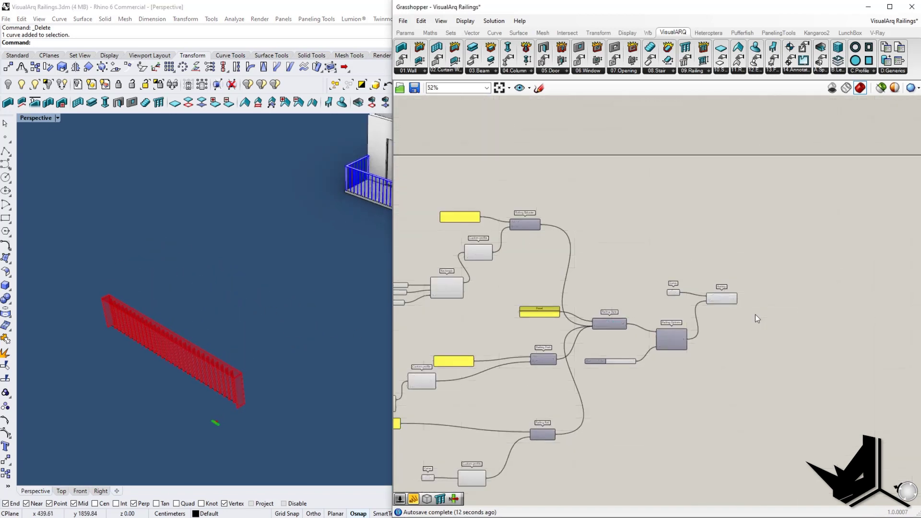
scroll(696, 291, "up", 4)
left_click(652, 293)
right_click_drag(290, 303, 339, 305)
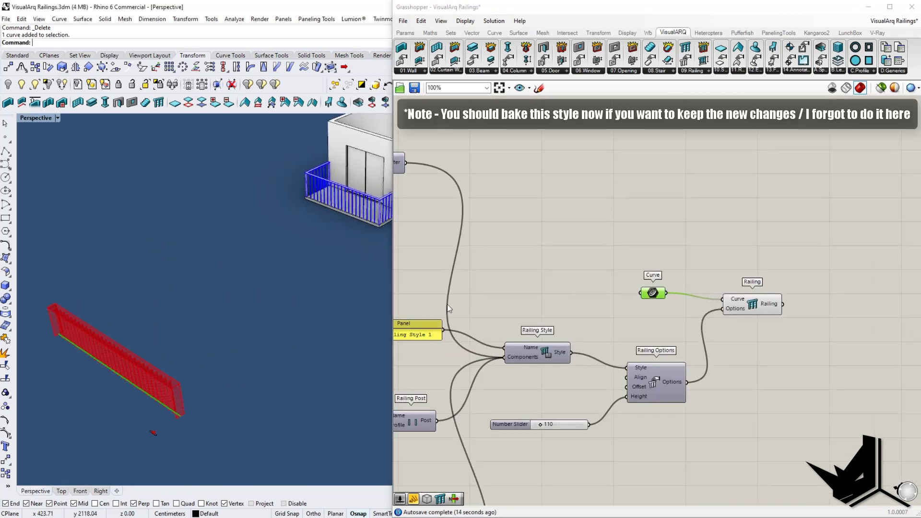
left_click(765, 307)
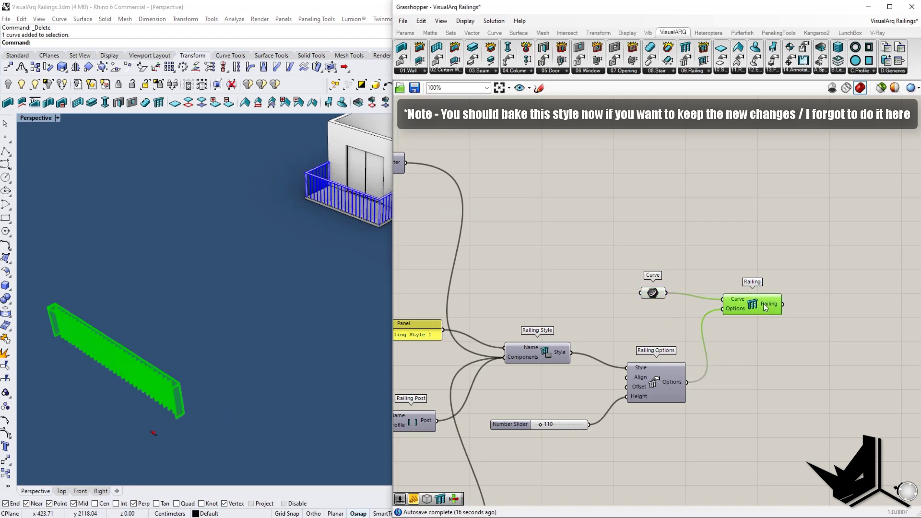
Switch to the full Rhino window and set the smallest building's baked balcony railing to the style HTR_Railing Style 1
right_click_drag(337, 280, 315, 368, "shift")
left_click(868, 7)
scroll(315, 370, "up", 3)
left_click(316, 311)
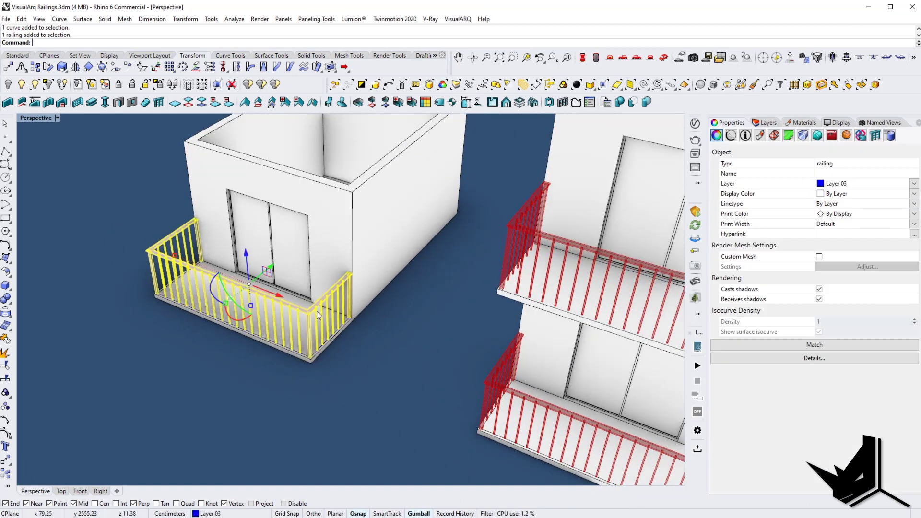
left_click(875, 135)
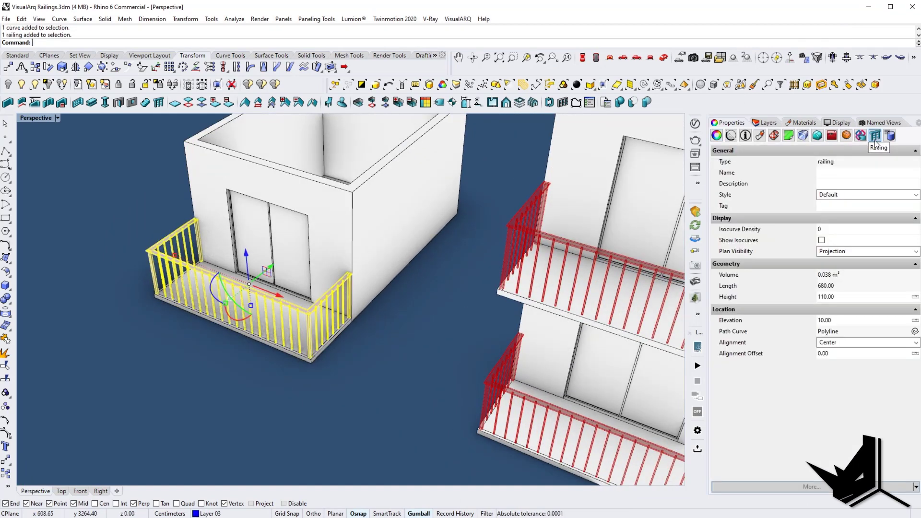
left_click(900, 196)
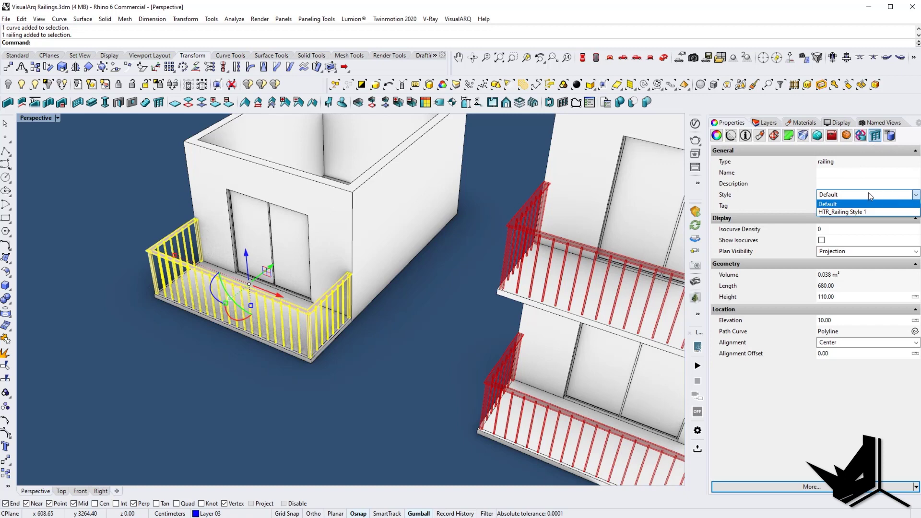
left_click(845, 213)
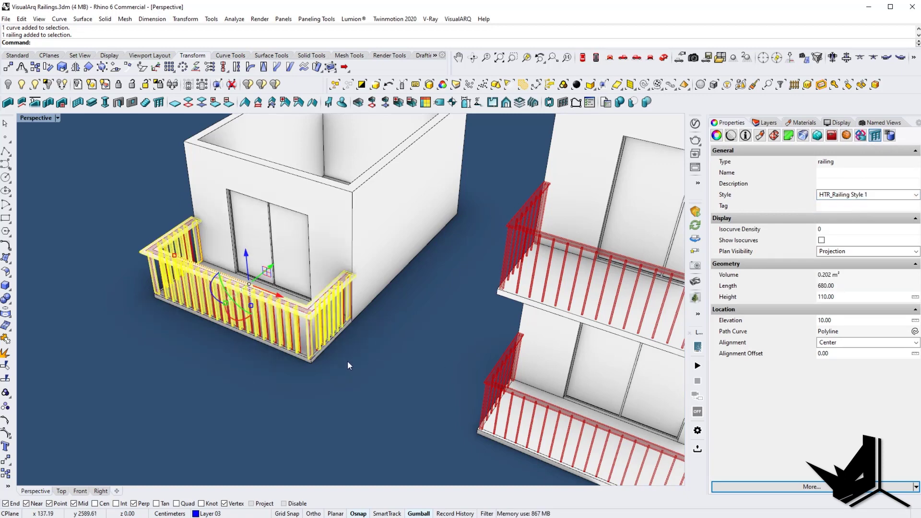
Examine the restyled balcony railing up close and from a distance
left_click(347, 365)
scroll(327, 329, "up", 6)
scroll(336, 362, "down", 2)
right_click_drag(368, 371, 396, 381, "shift")
scroll(394, 401, "up", 10)
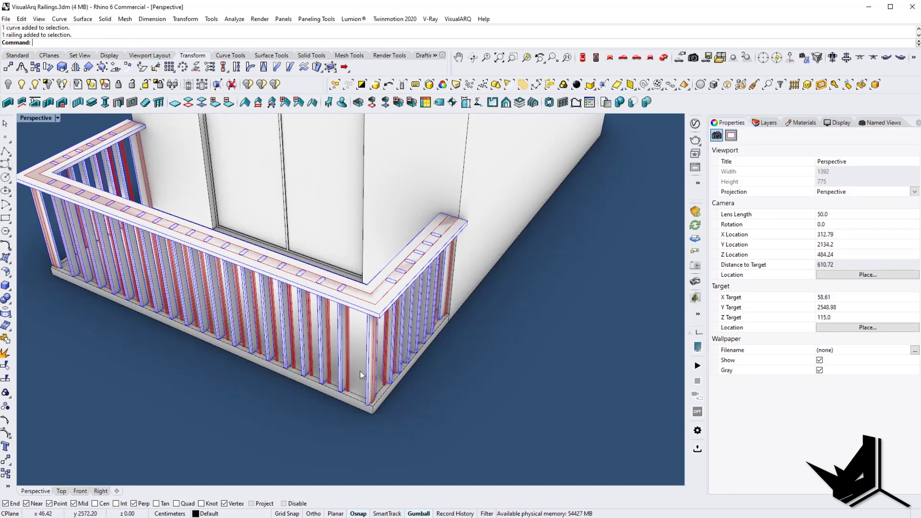
scroll(407, 331, "down", 14)
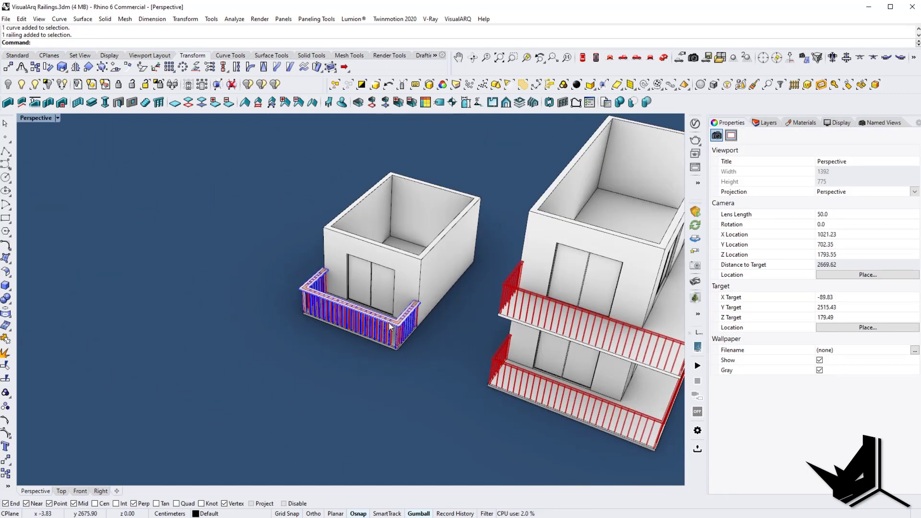
scroll(384, 315, "up", 12)
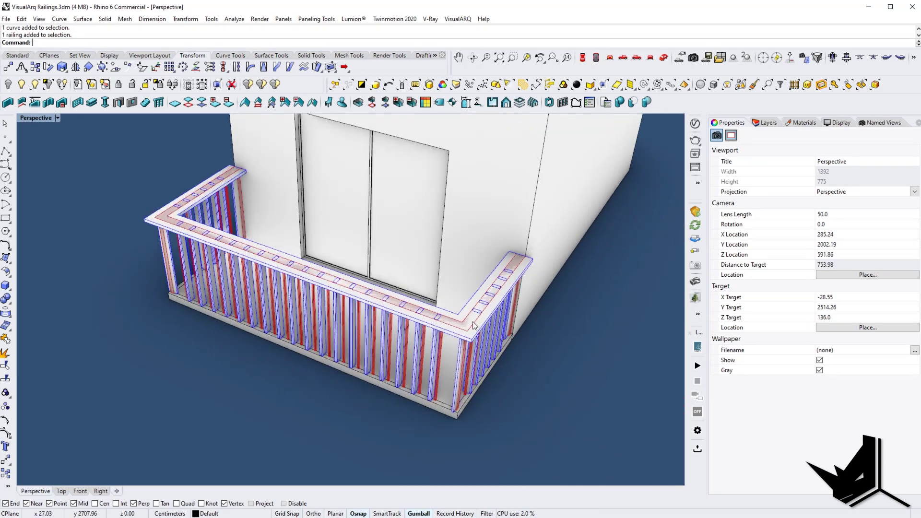
Try the Left and Right alignments on the smallest building's balcony railing
left_click(471, 338)
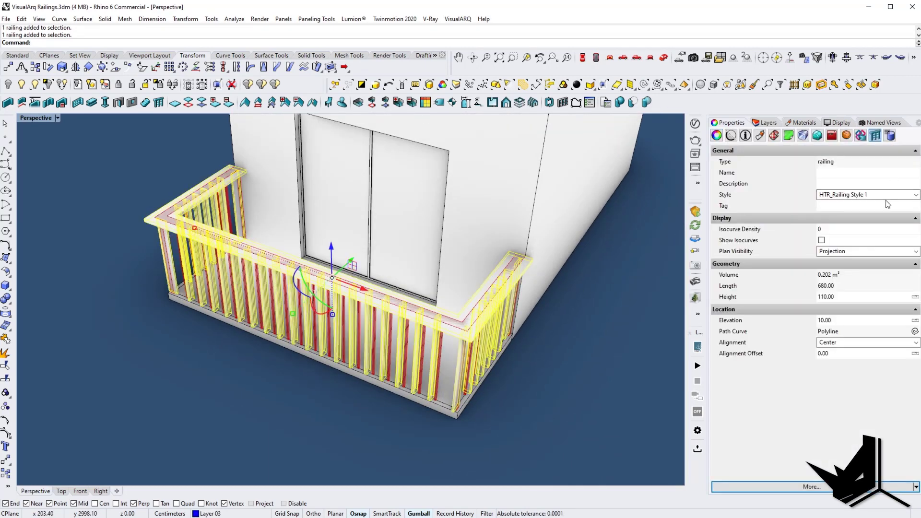
left_click(878, 343)
left_click(823, 352)
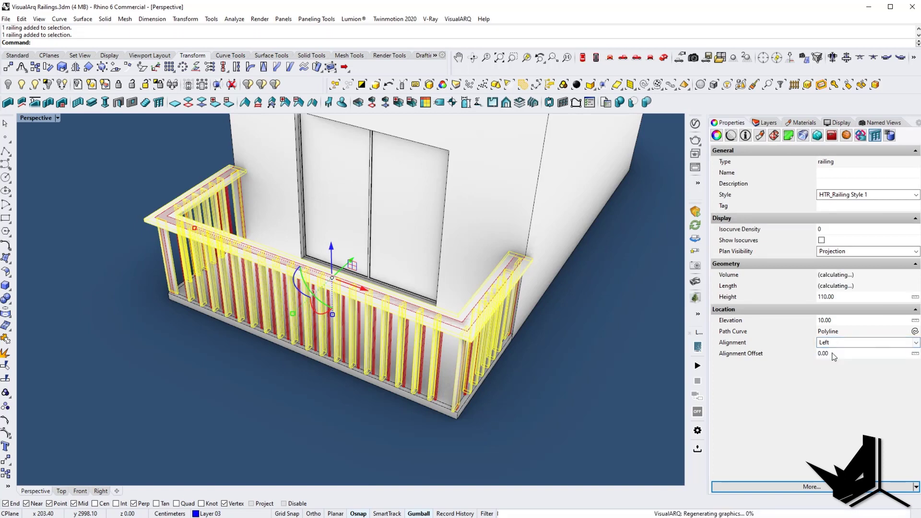
left_click(853, 342)
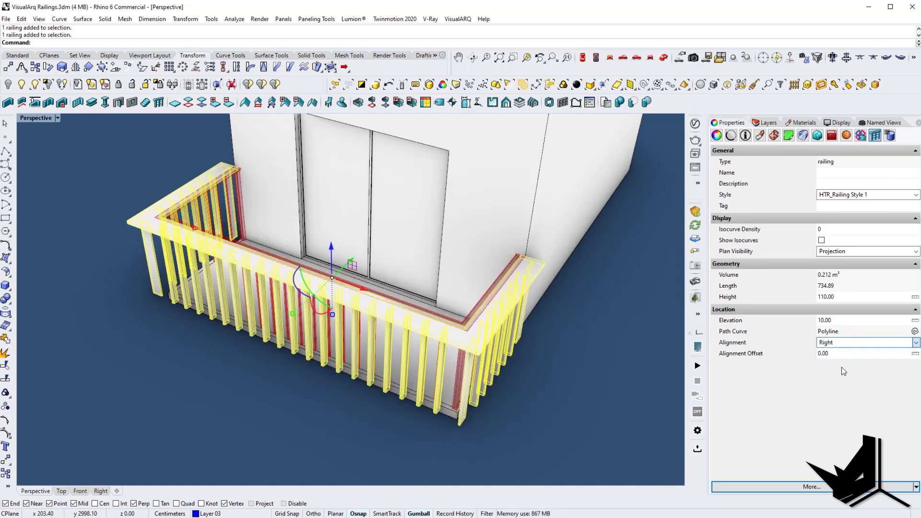
left_click(844, 371)
Return to Grasshopper and hide the preview of the Railing component that overlaps the smallest building's baked balcony railing
right_click_drag(493, 397, 343, 276)
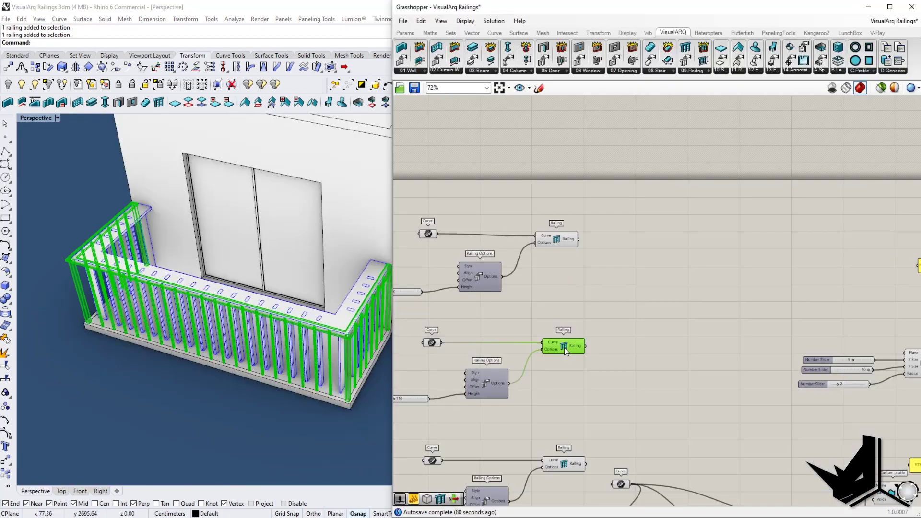
right_click(568, 347)
left_click(585, 368)
left_click(586, 368)
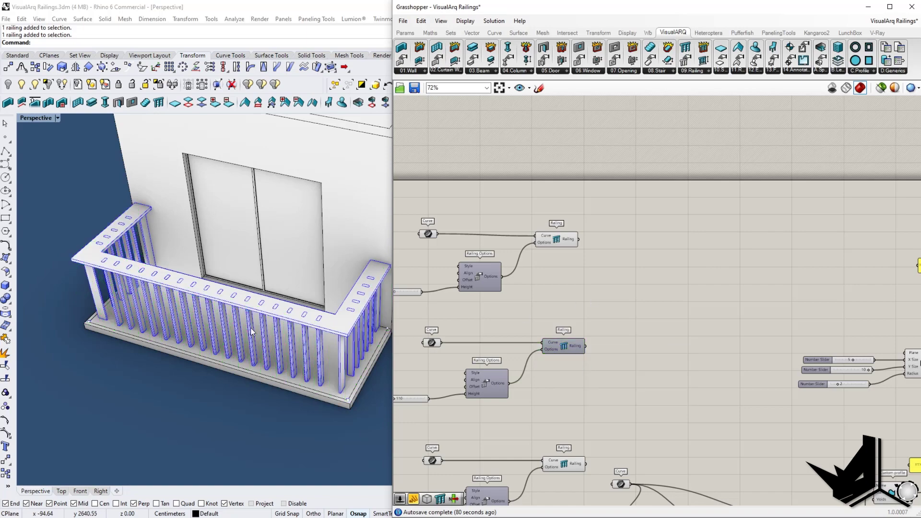
scroll(201, 360, "down", 5)
right_click_drag(202, 360, 221, 318)
scroll(221, 317, "up", 6)
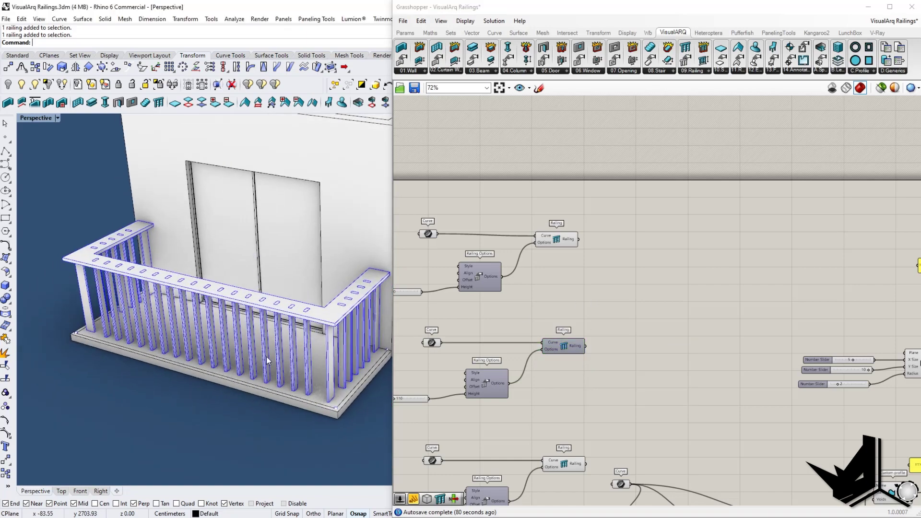
Try moving the baked balcony railing's front corner outward beyond the slab, and undo the move
left_click(328, 352)
left_click(278, 425, "shift")
left_click_drag(335, 397, 358, 404)
right_click_drag(246, 343, 262, 346)
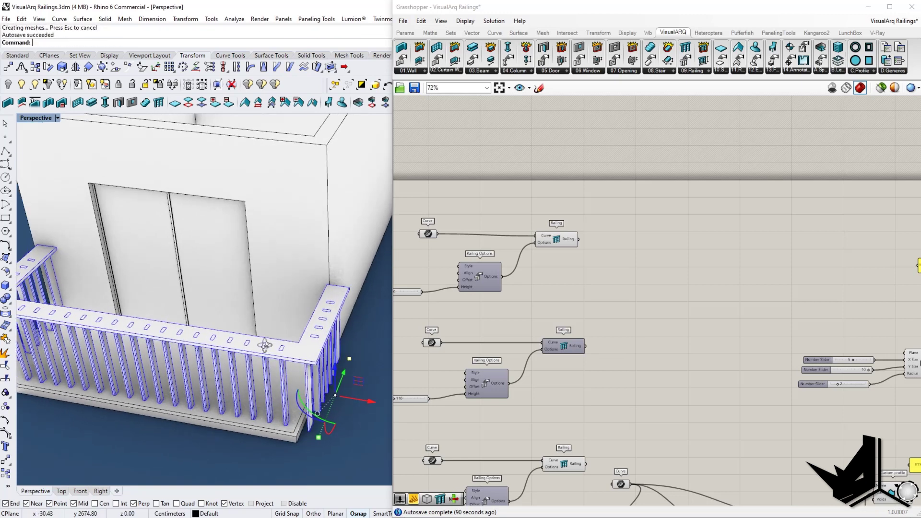
key("ctrl+z")
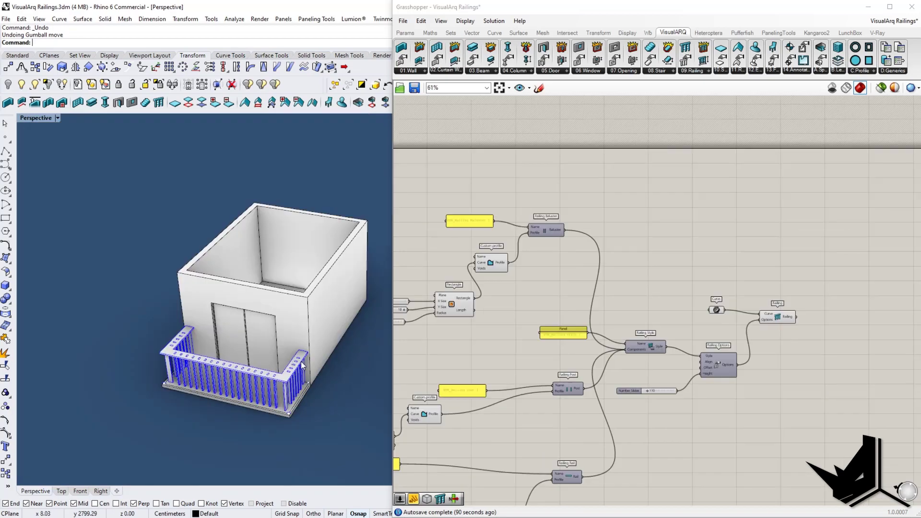
Show the hidden long building with its balcony slabs beside the other buildings
scroll(286, 371, "up", 3)
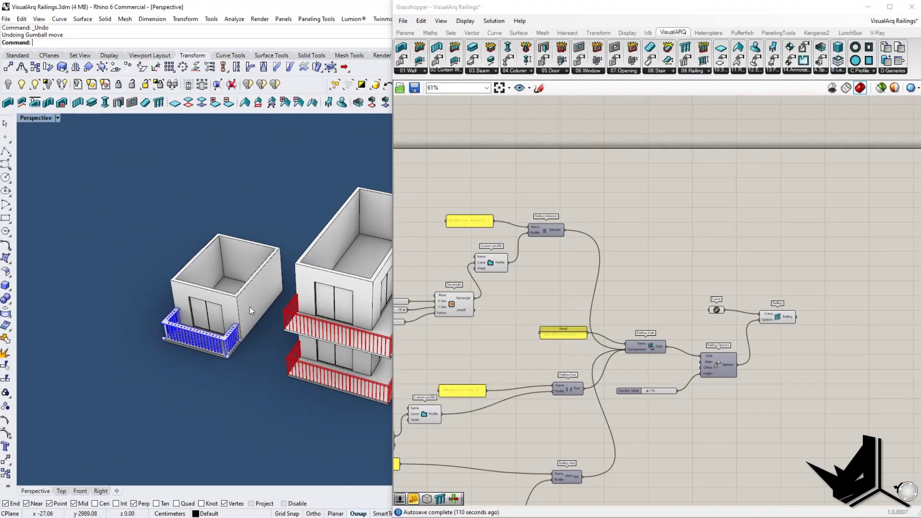
scroll(250, 306, "down", 6)
right_click_drag(327, 303, 248, 200, "shift")
left_click(36, 86)
left_click_drag(329, 424, 331, 424)
right_click(335, 413)
Select the path curves along the edges of the balconies at both ends of the long building
right_click_drag(335, 412, 227, 373)
scroll(286, 327, "up", 10)
scroll(258, 354, "down", 5)
scroll(230, 377, "up", 7)
scroll(216, 379, "down", 7)
scroll(211, 373, "down", 2)
scroll(227, 372, "up", 4)
scroll(228, 376, "up", 3)
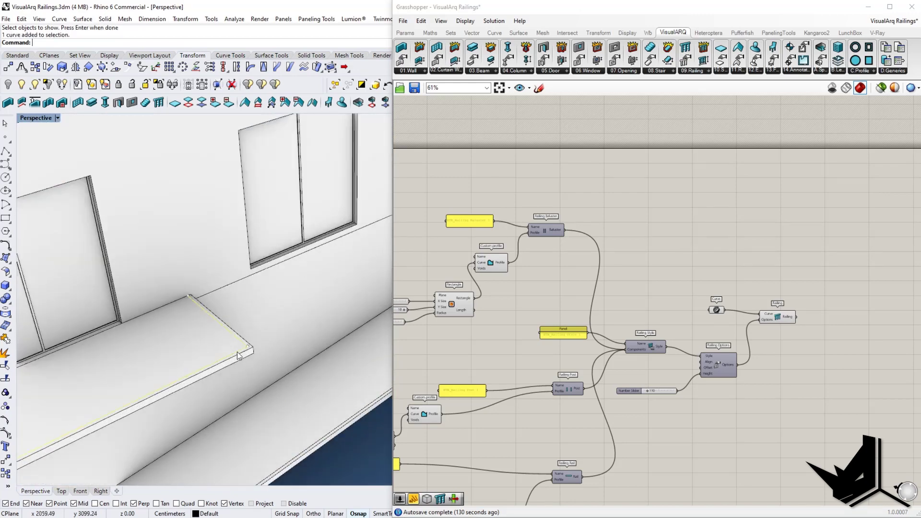
scroll(237, 352, "down", 12)
right_click_drag(365, 318, 194, 369)
scroll(194, 369, "up", 4)
scroll(336, 307, "up", 5)
left_click(332, 307)
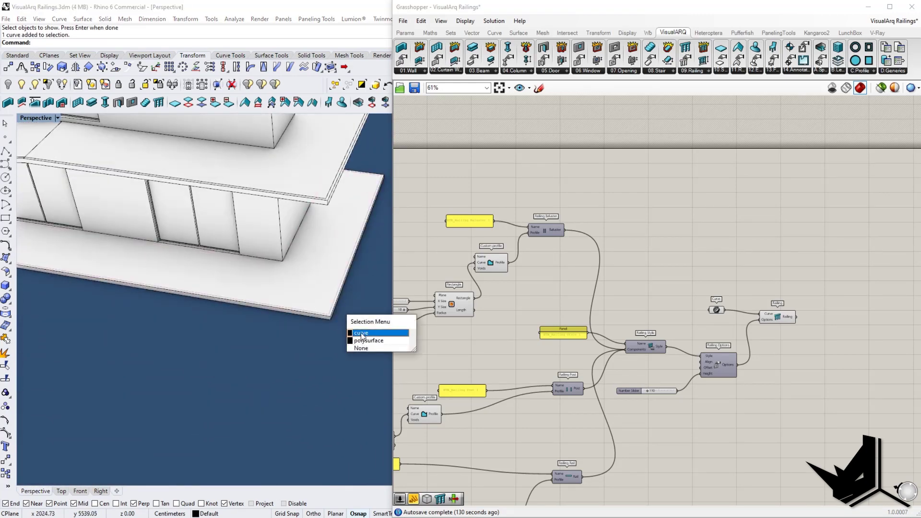
left_click(362, 333)
Place a new VisualARQ Railing component on the empty canvas below the existing railing definitions
scroll(360, 341, "down", 5)
scroll(588, 402, "down", 5)
right_click_drag(671, 365, 765, 279)
scroll(572, 317, "up", 4)
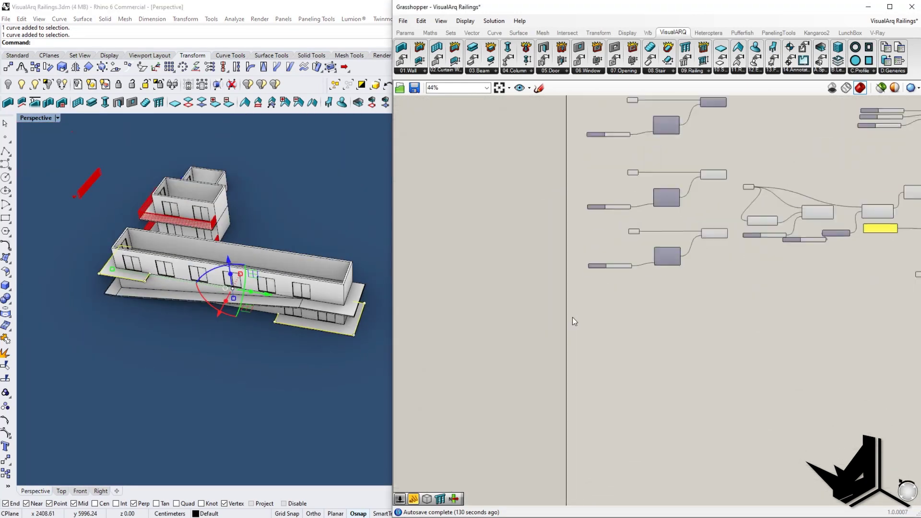
left_click(697, 72)
left_click_drag(701, 90, 582, 341)
scroll(583, 342, "up", 4)
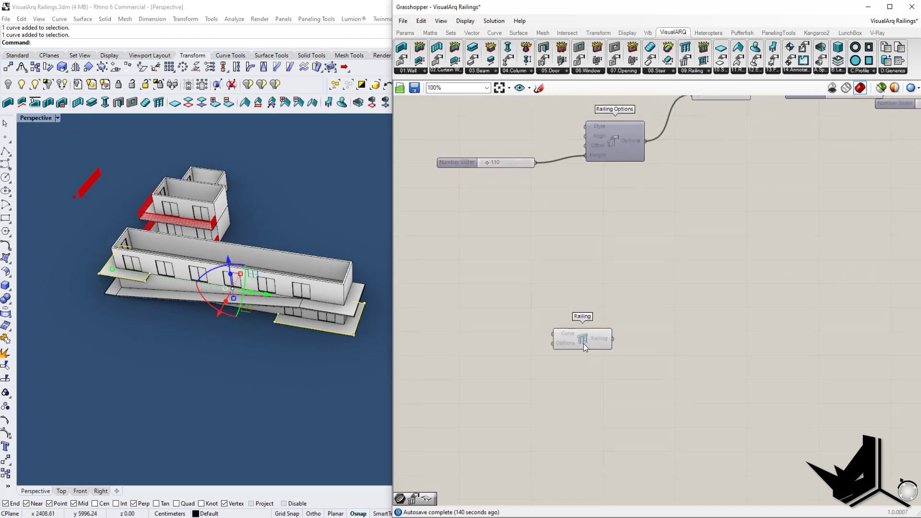
Add a Curve parameter, assign the selected balcony curves to it and connect it to the new Railing's Curve input
double_click(537, 336)
type("crv")
left_click(523, 326)
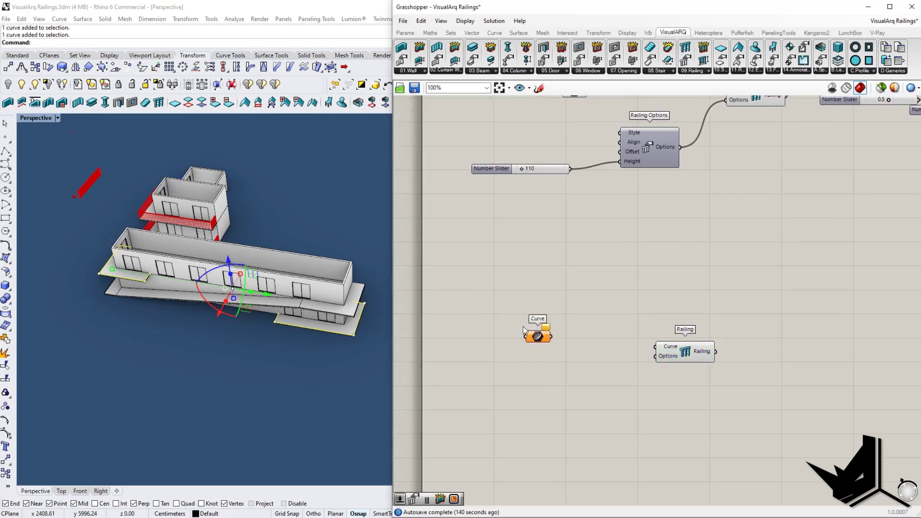
right_click(536, 339)
left_click(577, 481)
left_click_drag(679, 359, 688, 365)
scroll(269, 438, "up", 10)
scroll(259, 368, "up", 4)
right_click_drag(262, 372, 278, 336)
scroll(256, 327, "down", 12)
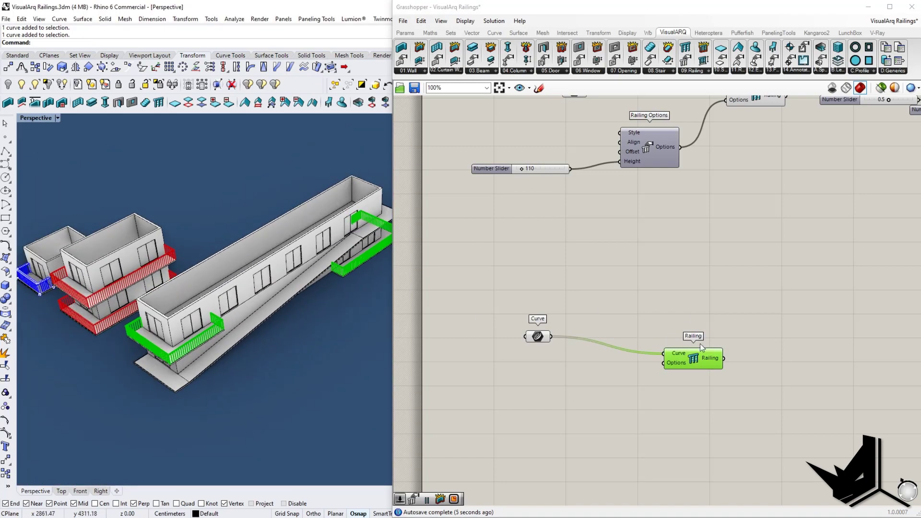
Duplicate the new Curve parameter and its connected Railing component directly below the originals
left_click_drag(726, 401, 510, 308)
scroll(599, 326, "down", 4)
scroll(580, 338, "up", 3)
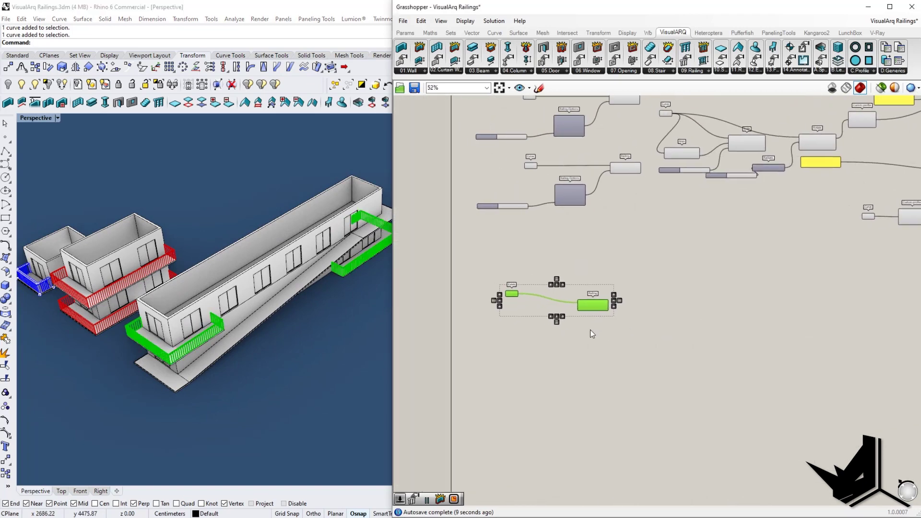
scroll(600, 331, "down", 3)
left_click(597, 341)
left_click_drag(616, 359, 497, 270)
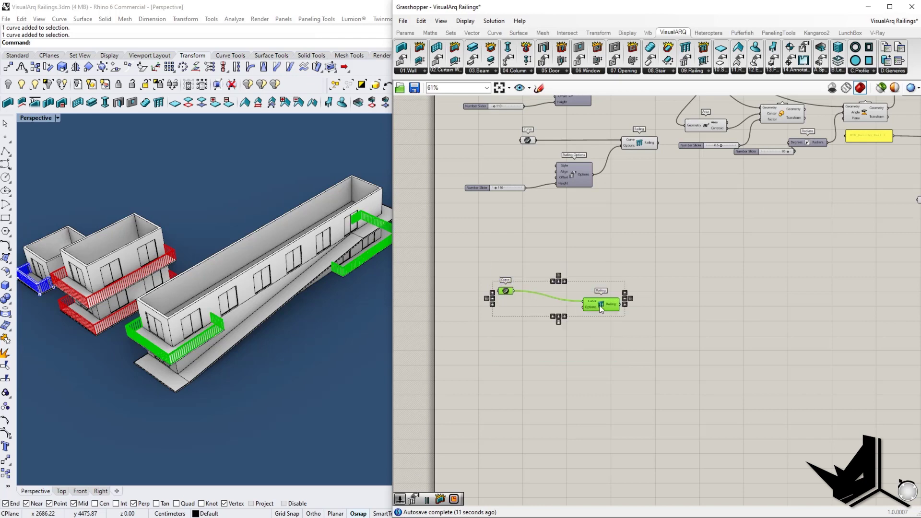
left_click_drag(597, 304, 600, 373, "alt")
scroll(509, 389, "up", 2)
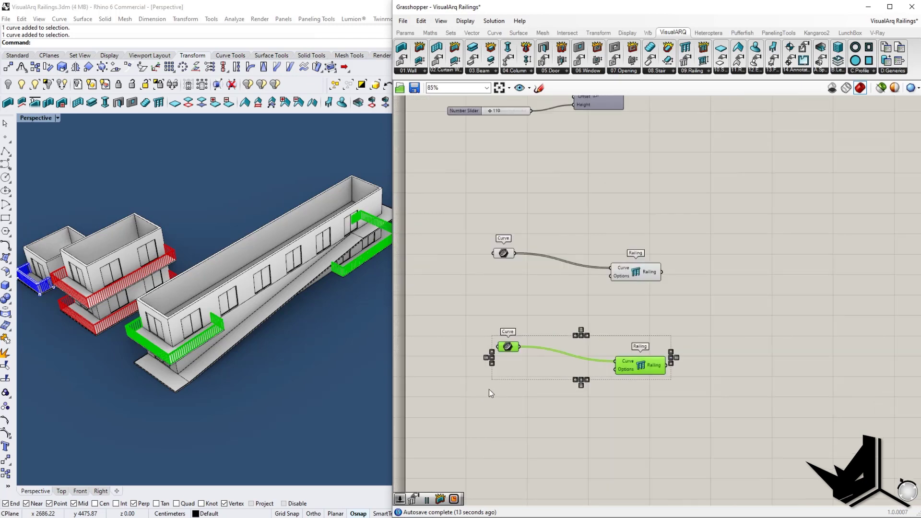
Assign the path curve along the long building's lower slab edge to the duplicated Curve parameter
scroll(200, 354, "up", 5)
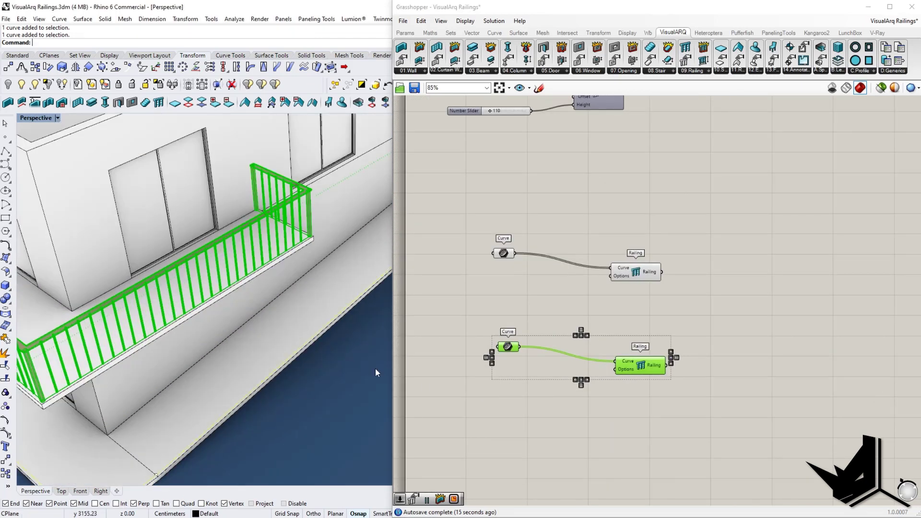
right_click(506, 353)
left_click(525, 461)
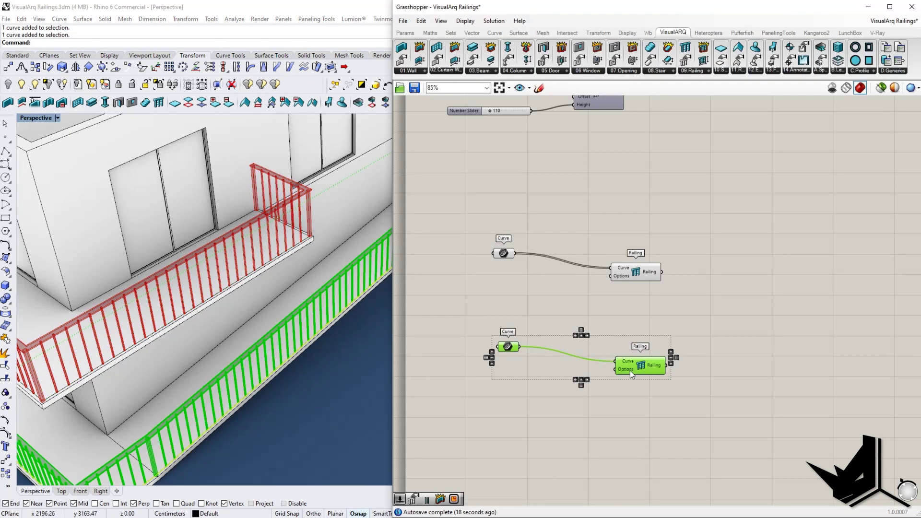
left_click(645, 405)
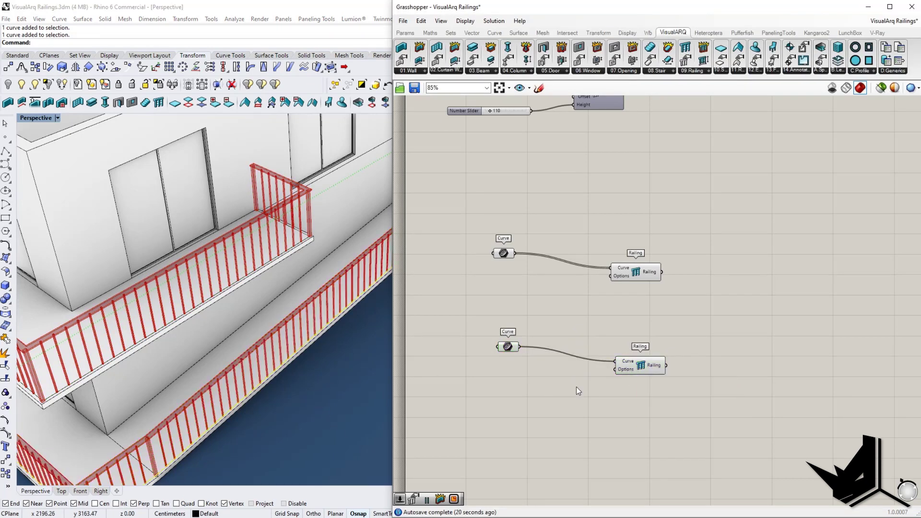
Add a Railing Options component and connect its output to the duplicated Railing's Options input
left_click(711, 71)
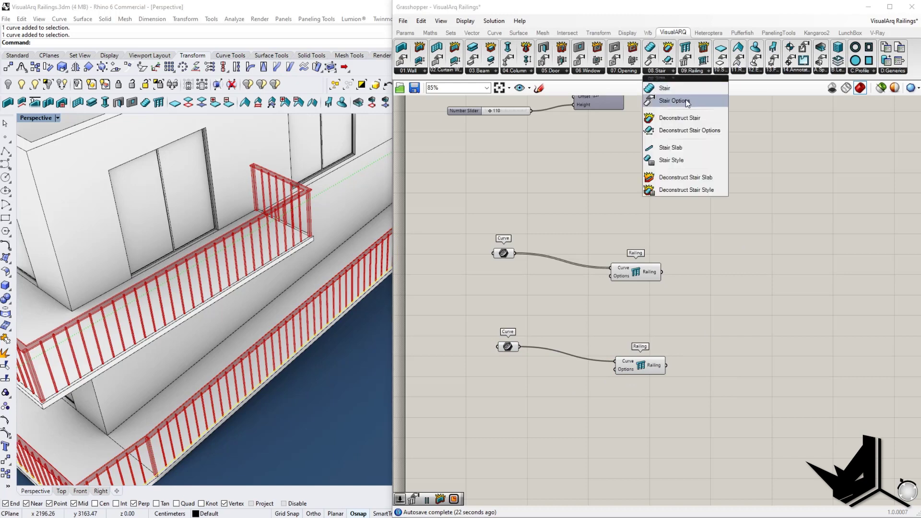
left_click(708, 71)
left_click_drag(707, 102, 547, 422)
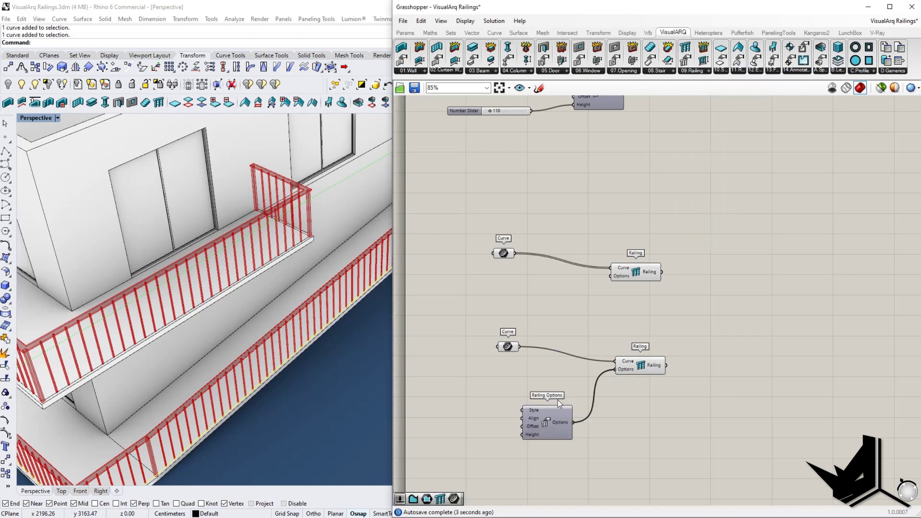
scroll(545, 410, "down", 5)
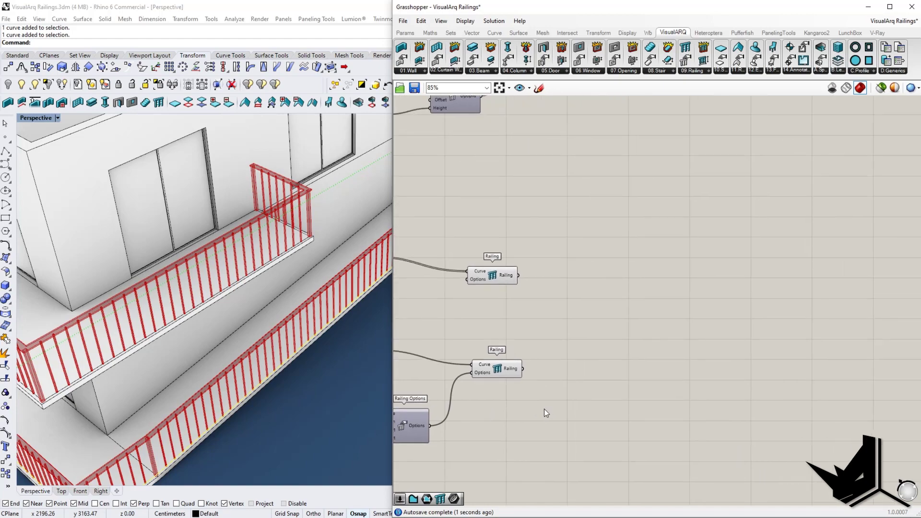
scroll(586, 359, "up", 7)
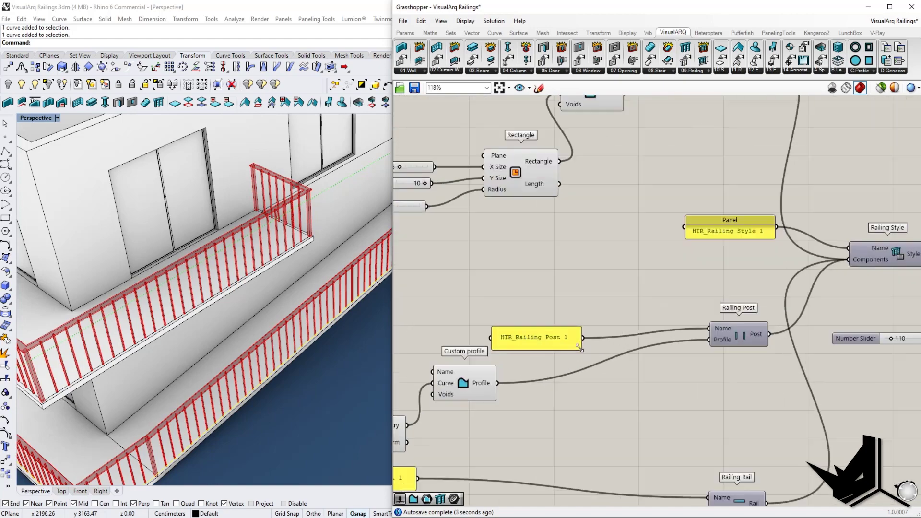
Connect the HTR_Railing Style 1 panel to the Style input of the duplicated Railing's new Railing Options component
scroll(589, 342, "down", 5)
scroll(595, 305, "up", 5)
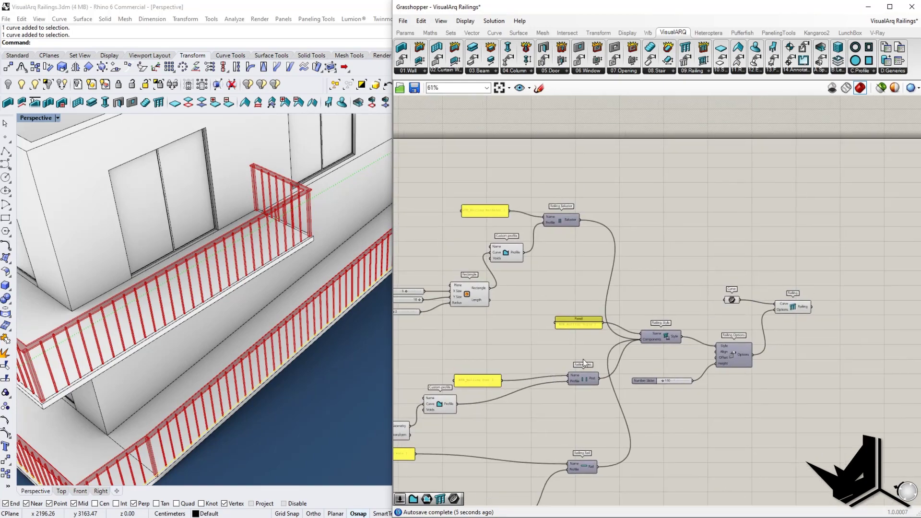
scroll(595, 305, "down", 8)
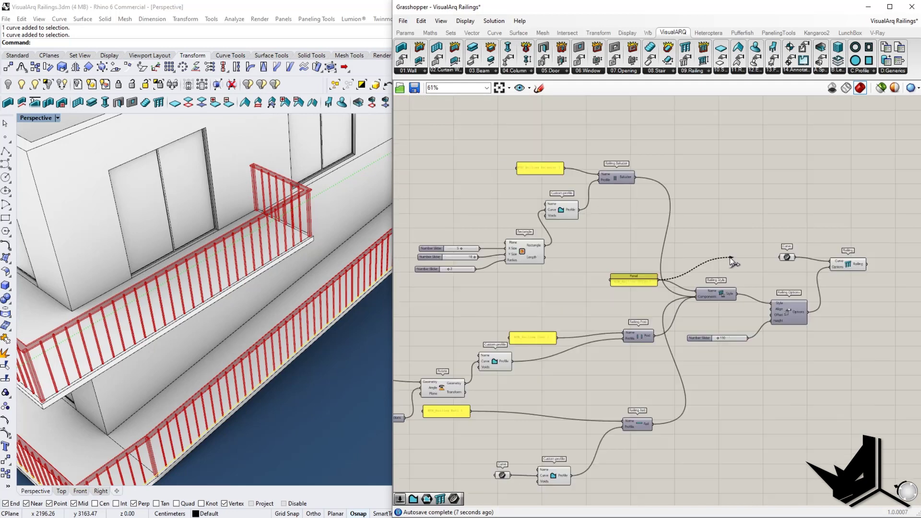
scroll(433, 453, "up", 5)
left_click_drag(644, 324, 476, 435)
Inspect the restyled railing around the long building's balconies and its alignment with the slab edges and corners
right_click_drag(331, 364, 166, 312)
left_click(185, 324)
scroll(114, 245, "up", 12)
scroll(122, 262, "down", 18)
right_click_drag(168, 216, 349, 312)
scroll(316, 283, "up", 10)
scroll(222, 293, "down", 5)
scroll(349, 311, "down", 10)
right_click_drag(262, 350, 225, 388)
scroll(238, 367, "up", 6)
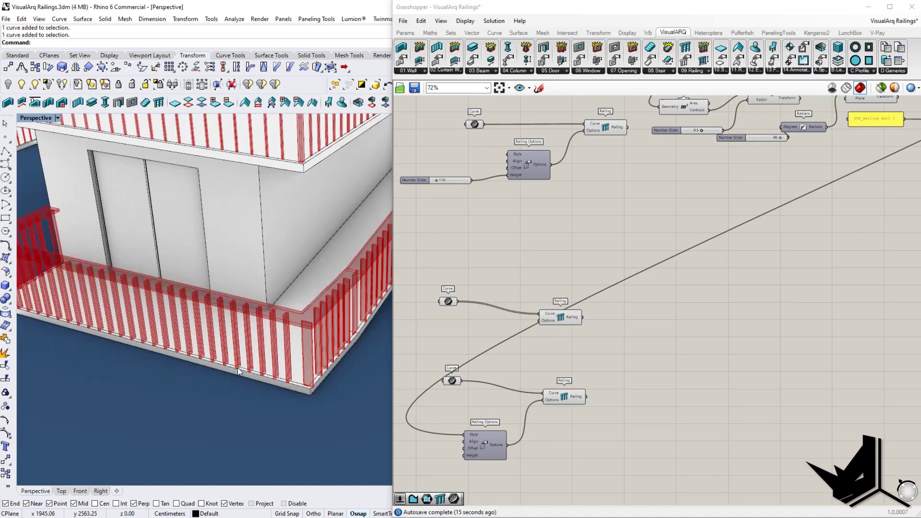
right_click_drag(238, 335, 294, 368, "shift")
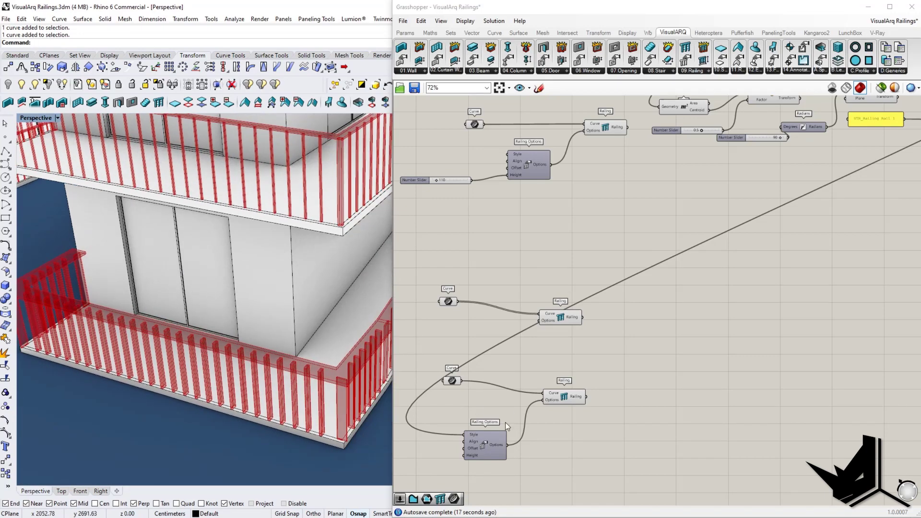
Add a number slider set to 5 and connect it to the new Railing Options' Offset input
right_click_drag(492, 444, 507, 439)
right_click(486, 436)
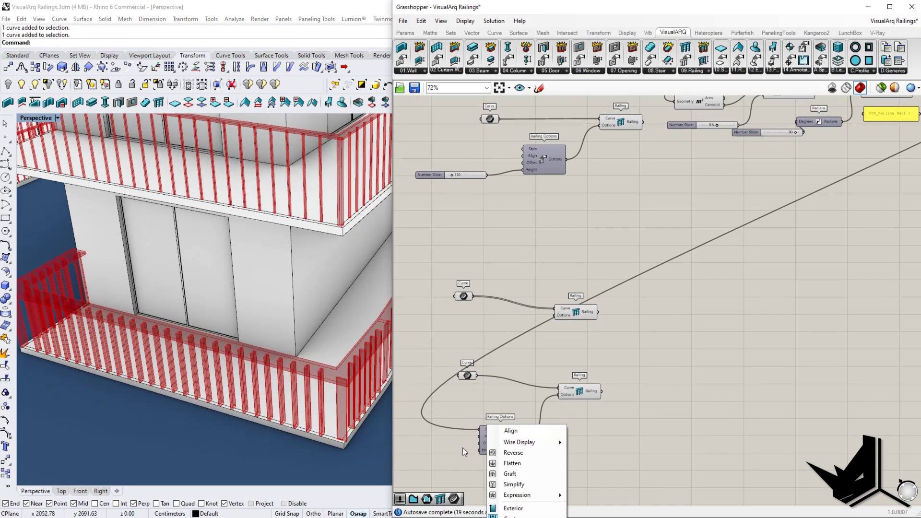
scroll(475, 444, "up", 2)
scroll(485, 443, "up", 2)
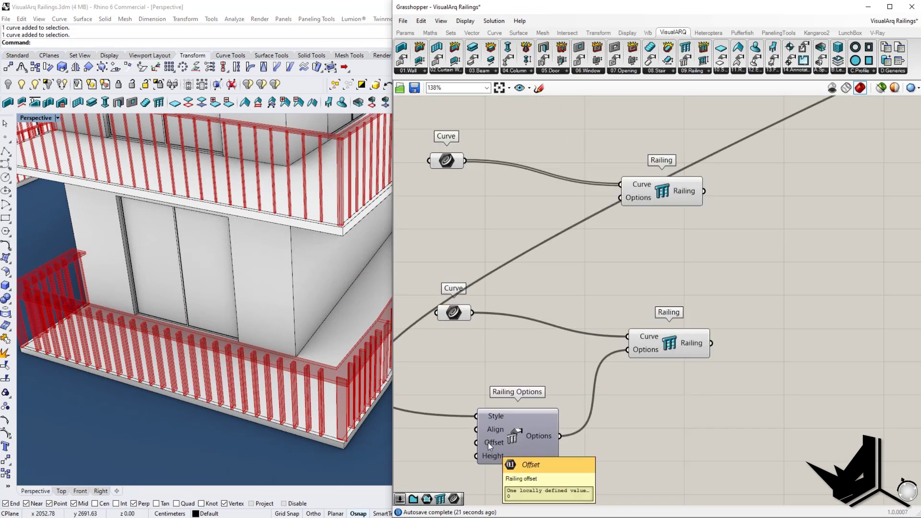
right_click_drag(488, 442, 629, 408)
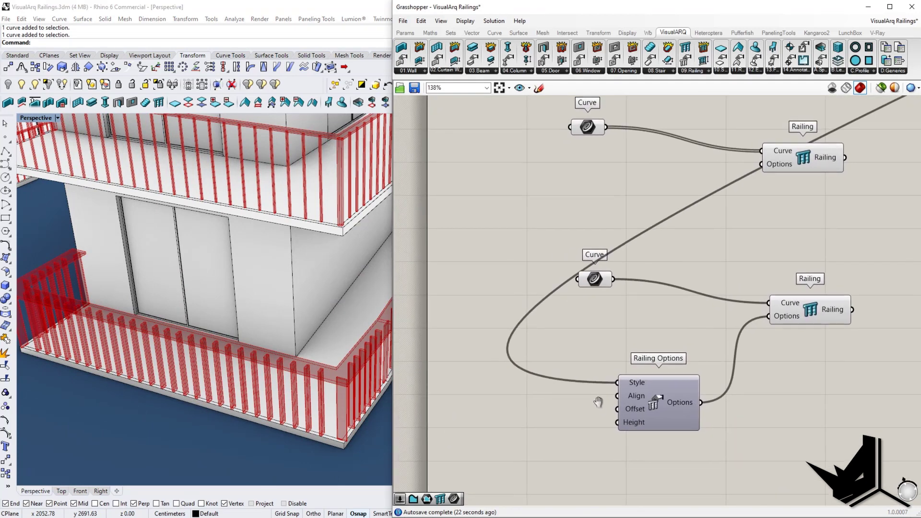
double_click(524, 411)
key("Return")
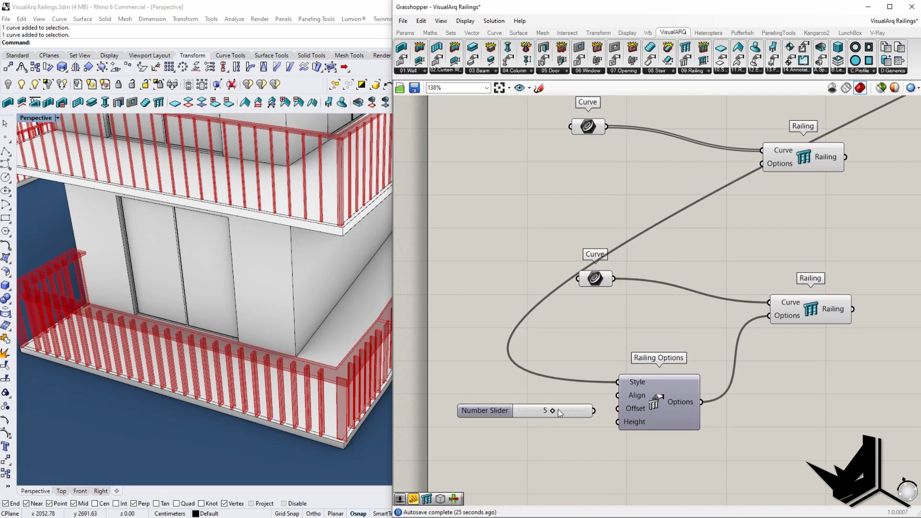
left_click_drag(574, 411, 547, 415)
scroll(288, 418, "up", 6)
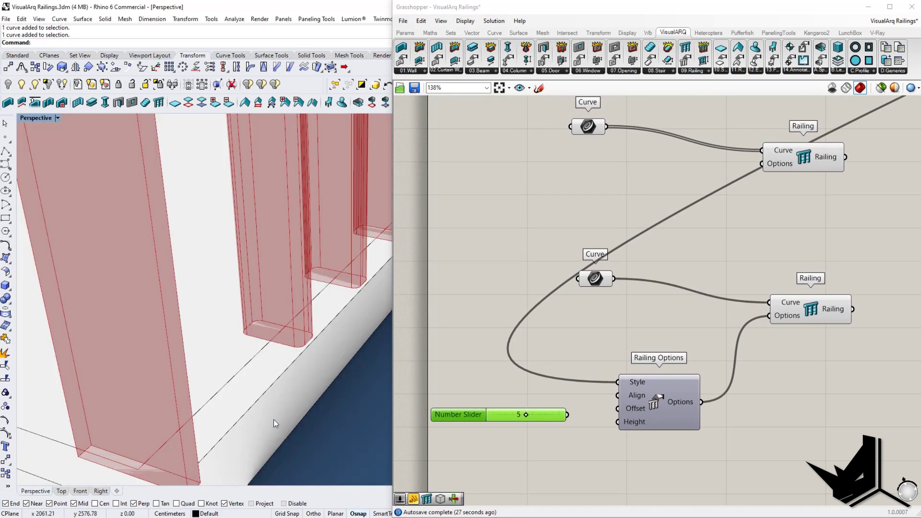
right_click_drag(237, 397, 249, 397, "shift")
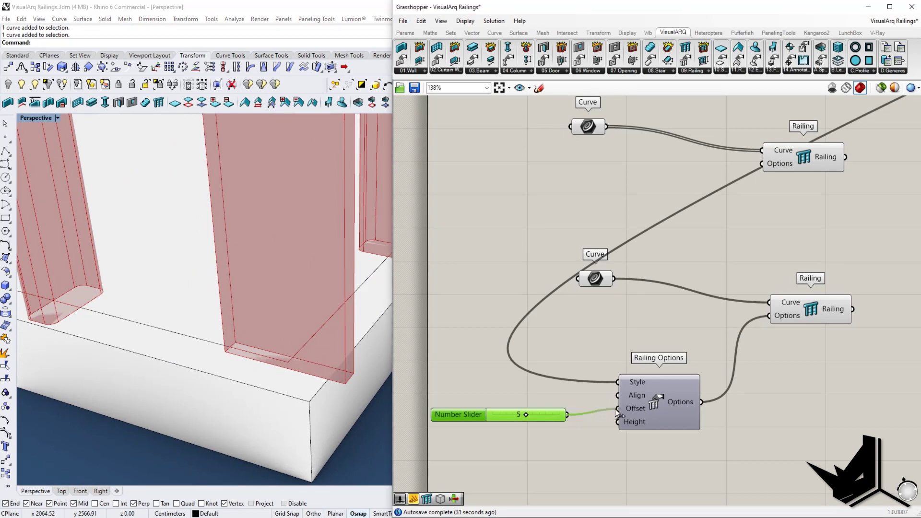
scroll(297, 396, "up", 2)
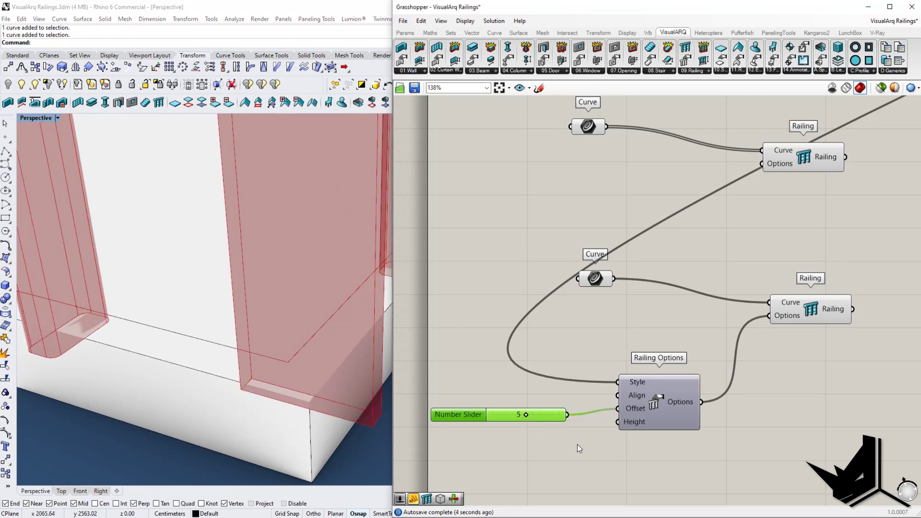
Insert a Negative component between the offset slider and the Railing Options' Offset input, and set the slider to 4
double_click(504, 470)
type("negative")
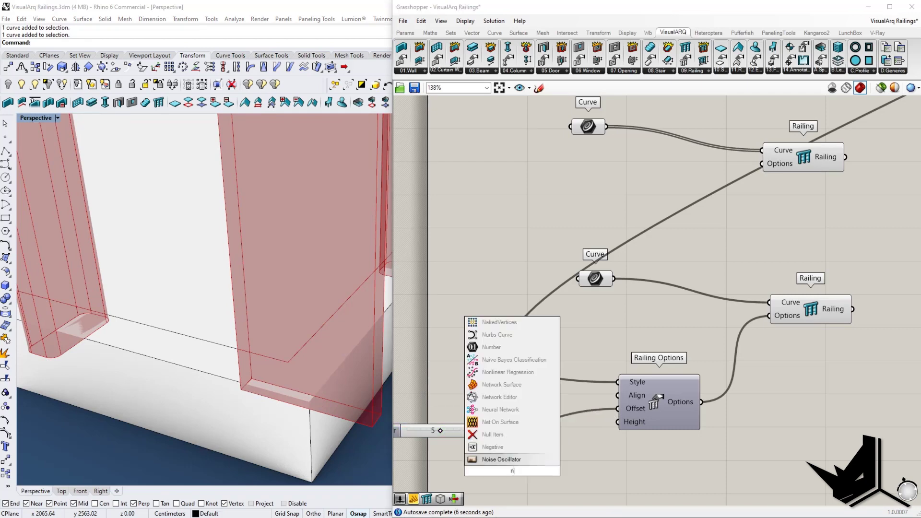
key("Return")
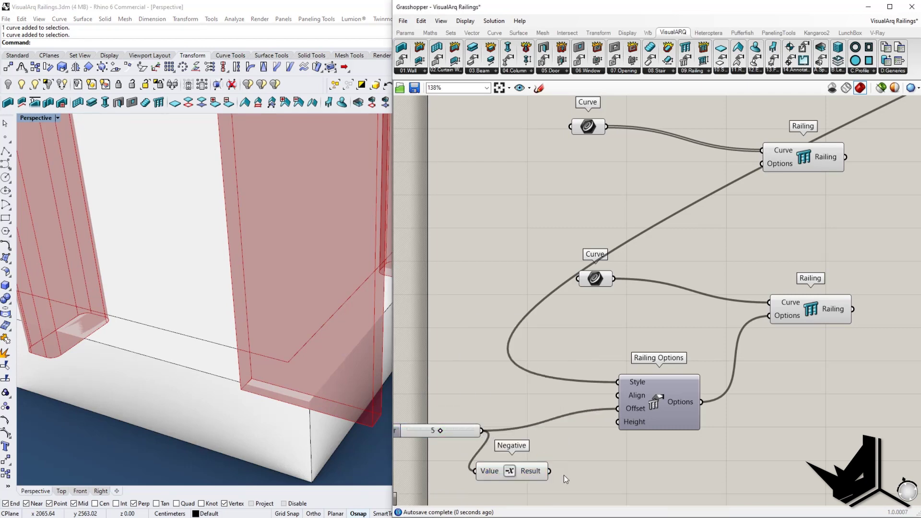
left_click_drag(603, 411, 618, 408)
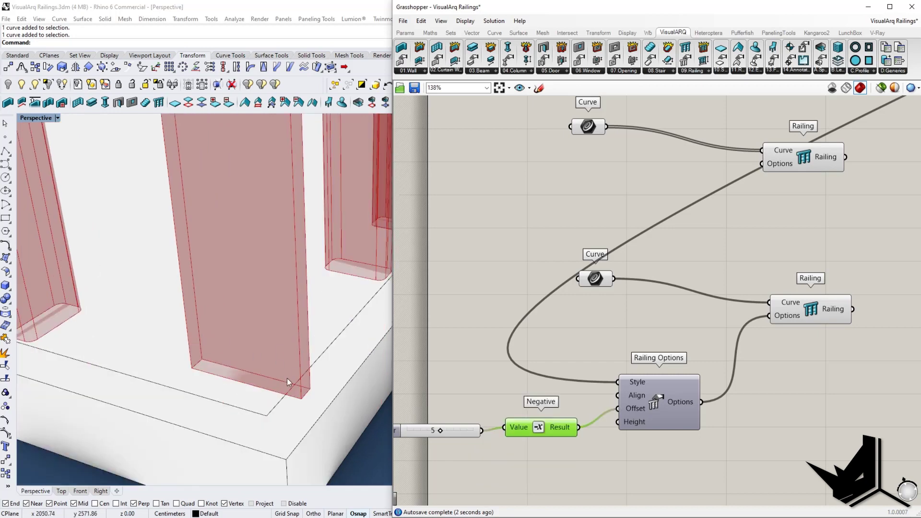
left_click_drag(434, 431, 428, 431)
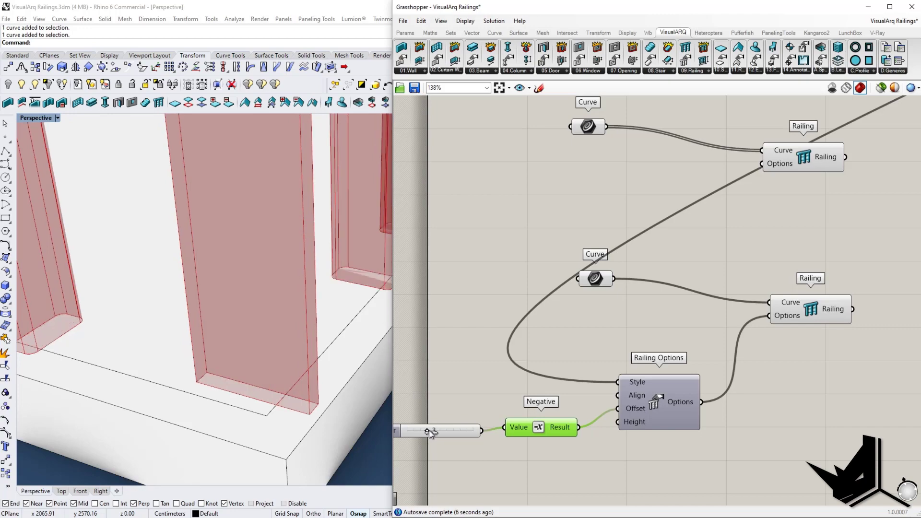
left_click(495, 408)
scroll(495, 408, "down", 5)
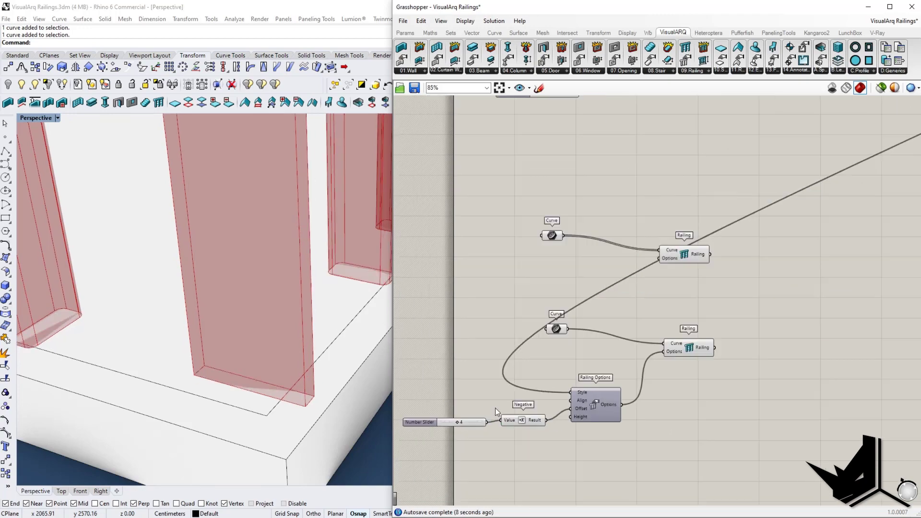
Check the railing's end against the building wall and set the offset slider to 10
scroll(226, 352, "down", 10)
right_click_drag(226, 352, 266, 340)
scroll(266, 339, "up", 12)
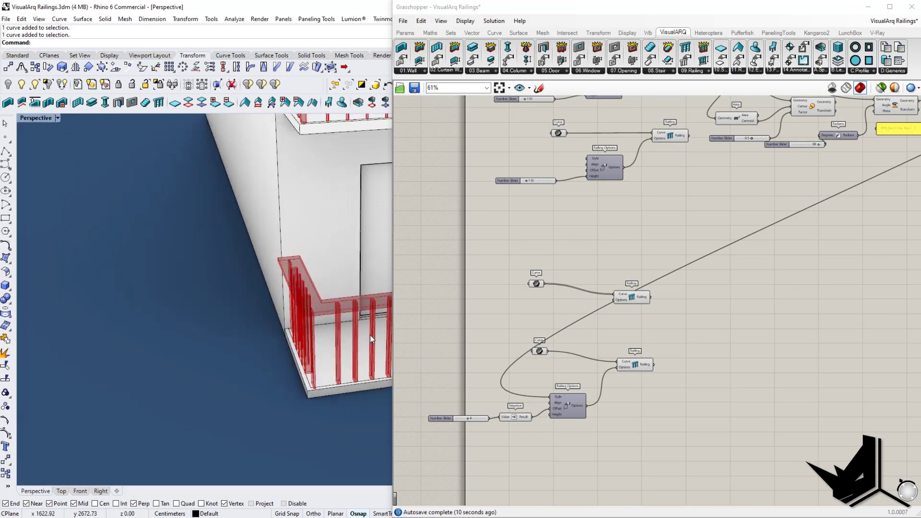
scroll(273, 291, "up", 10)
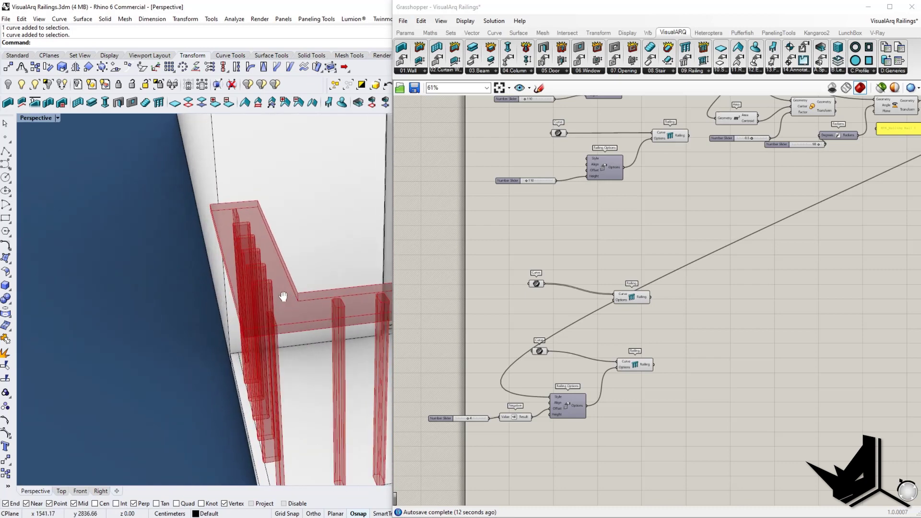
scroll(189, 315, "down", 5)
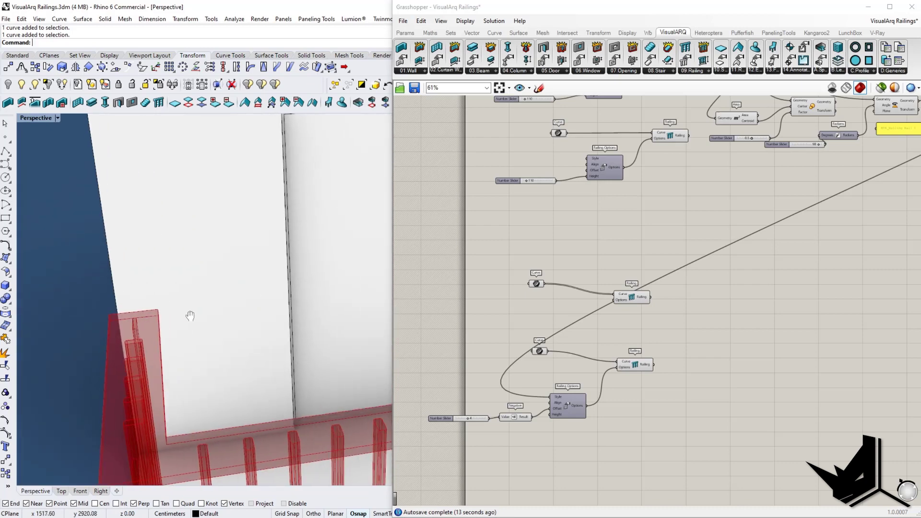
scroll(471, 422, "up", 3)
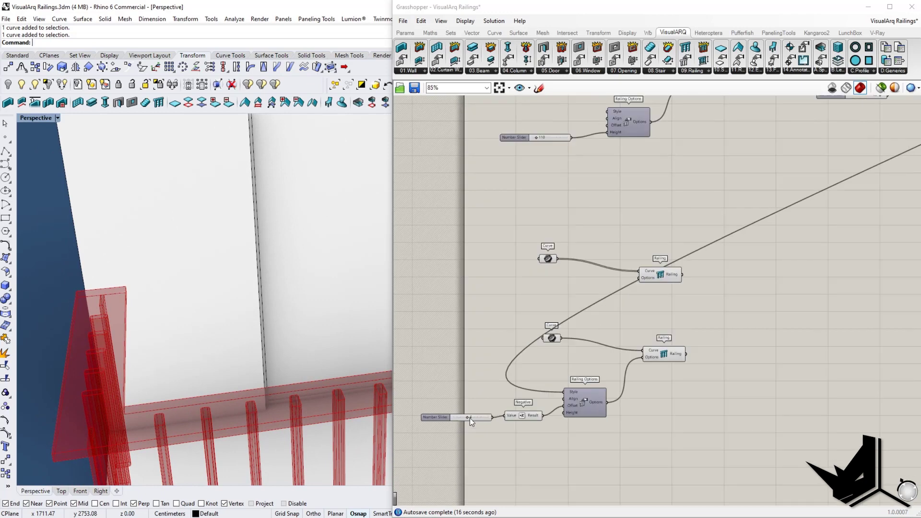
left_click_drag(467, 418, 493, 418)
right_click_drag(136, 321, 174, 333)
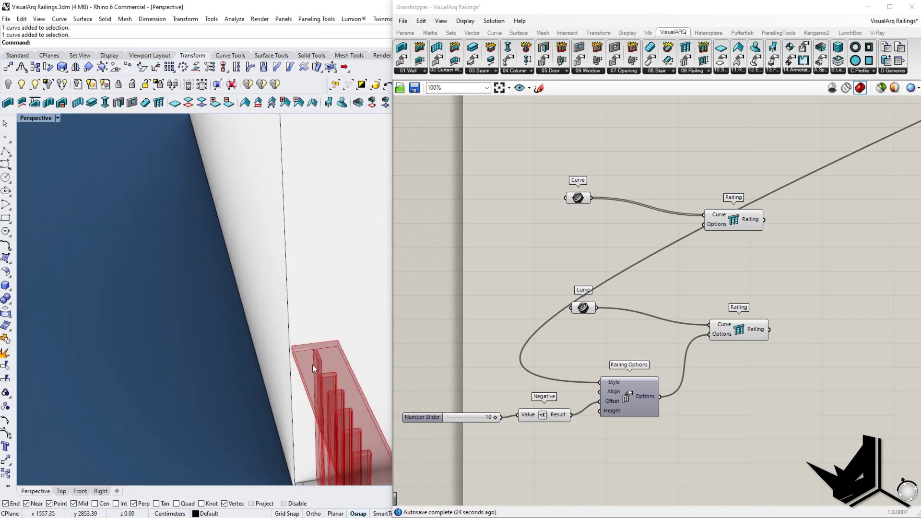
right_click_drag(309, 362, 282, 362)
Compare the Rectangle size and radius sliders of the baluster profile with the long building's railing offset setup
right_click_drag(687, 330, 571, 381)
scroll(570, 381, "down", 4)
right_click_drag(772, 321, 535, 391)
scroll(740, 217, "up", 4)
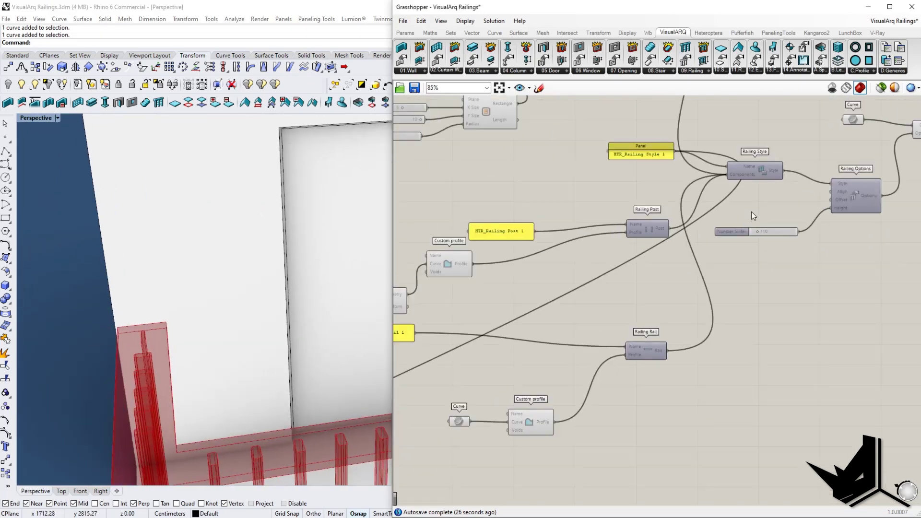
right_click_drag(740, 217, 701, 401)
right_click_drag(791, 348, 825, 312)
right_click_drag(589, 296, 721, 327)
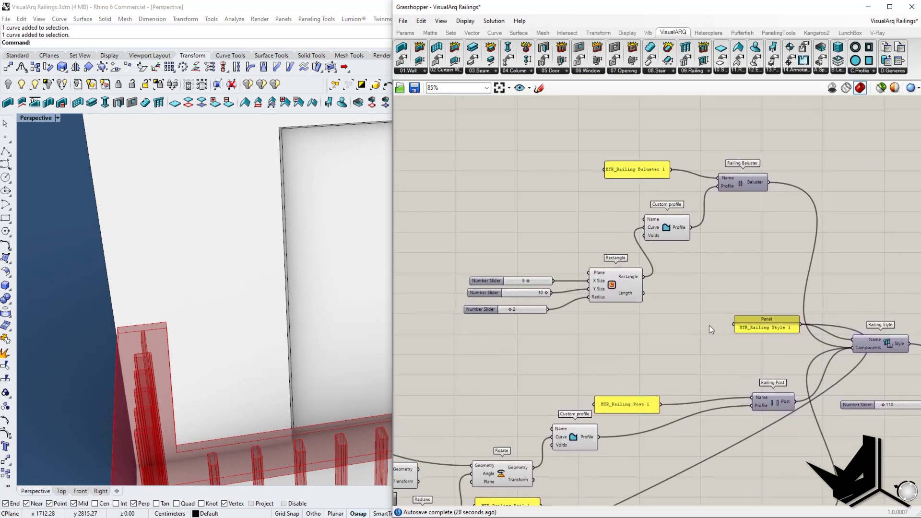
scroll(489, 289, "up", 3)
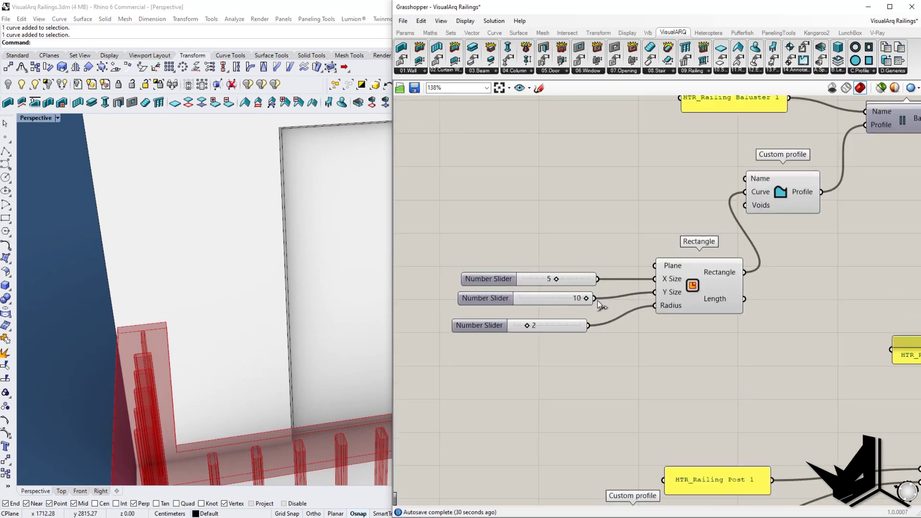
scroll(597, 300, "down", 6)
scroll(566, 389, "up", 3)
scroll(566, 389, "up", 3)
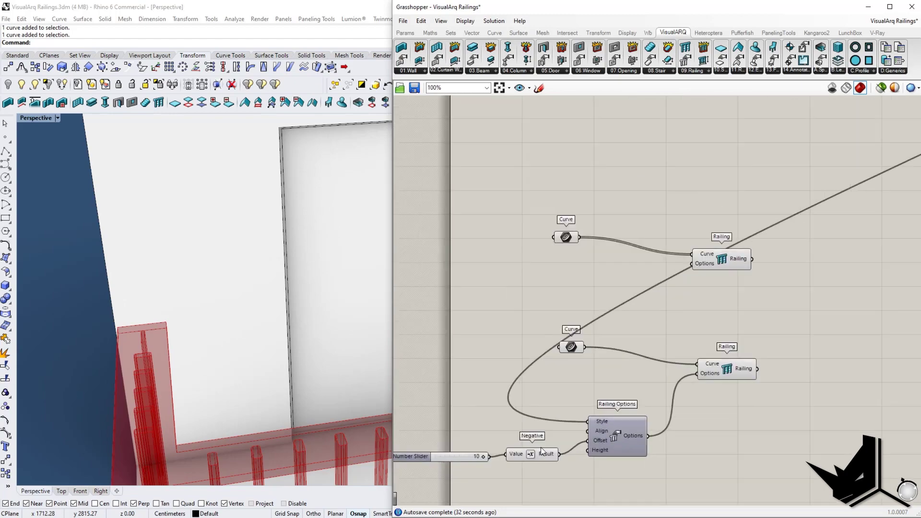
right_click_drag(599, 426, 656, 403)
Show the hidden building with the exterior staircase beside the long building
right_click_drag(103, 373, 220, 319)
scroll(215, 302, "down", 8)
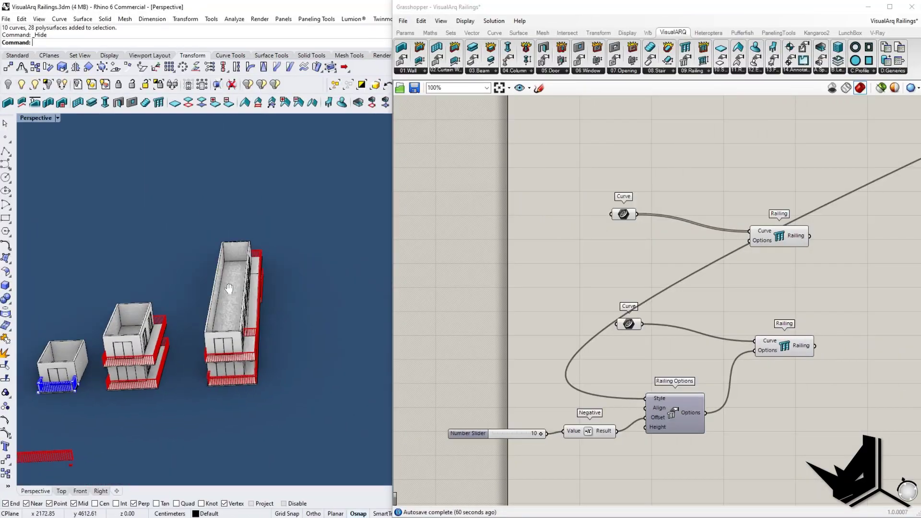
left_click(36, 103)
left_click_drag(263, 243, 372, 386)
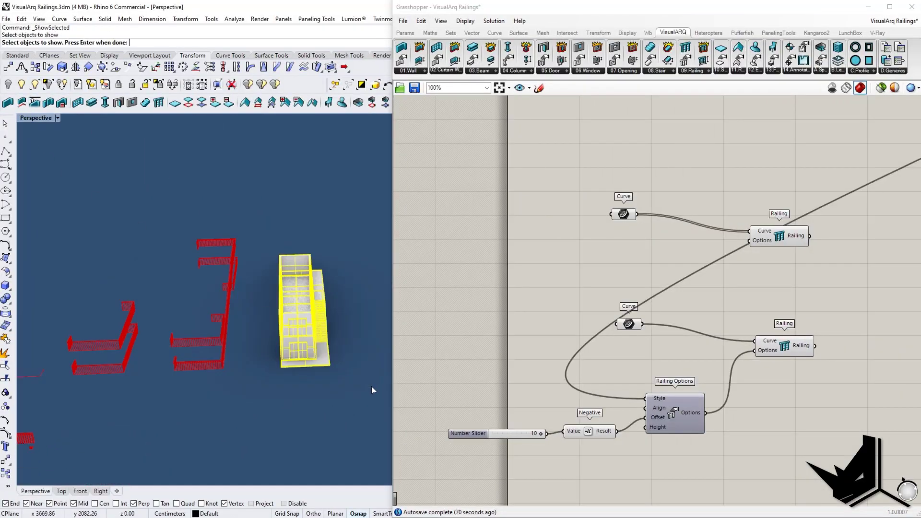
key("Return")
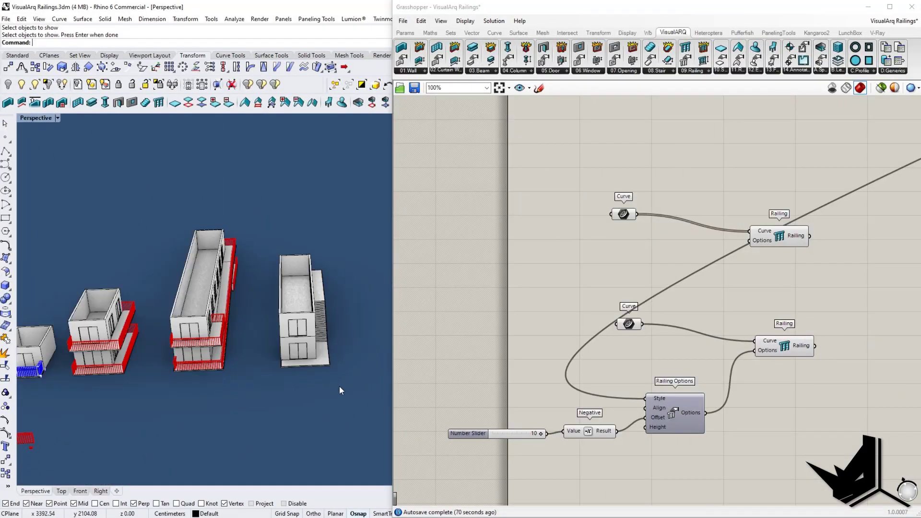
Select the stepped curve along the staircase edge and add a Railing component and a Curve parameter below the existing railing groups
scroll(284, 361, "up", 8)
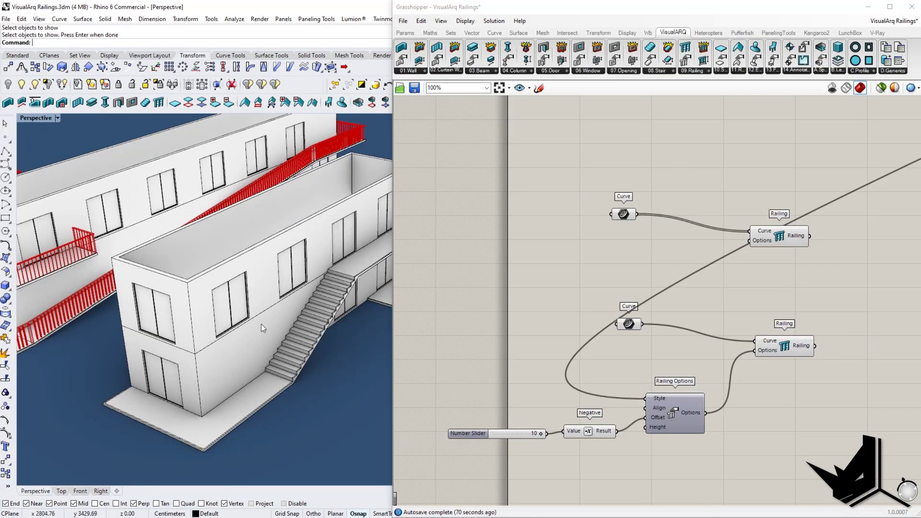
scroll(260, 325, "up", 5)
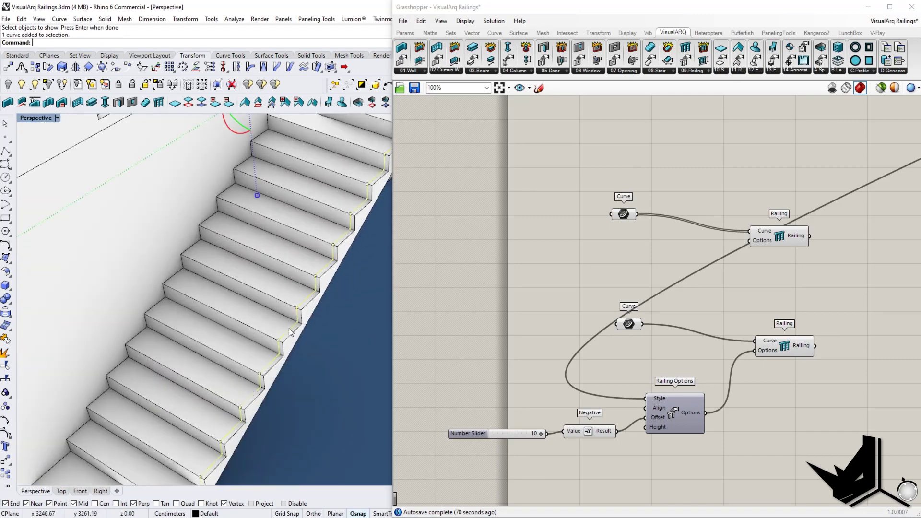
scroll(661, 263, "down", 5)
double_click(629, 328)
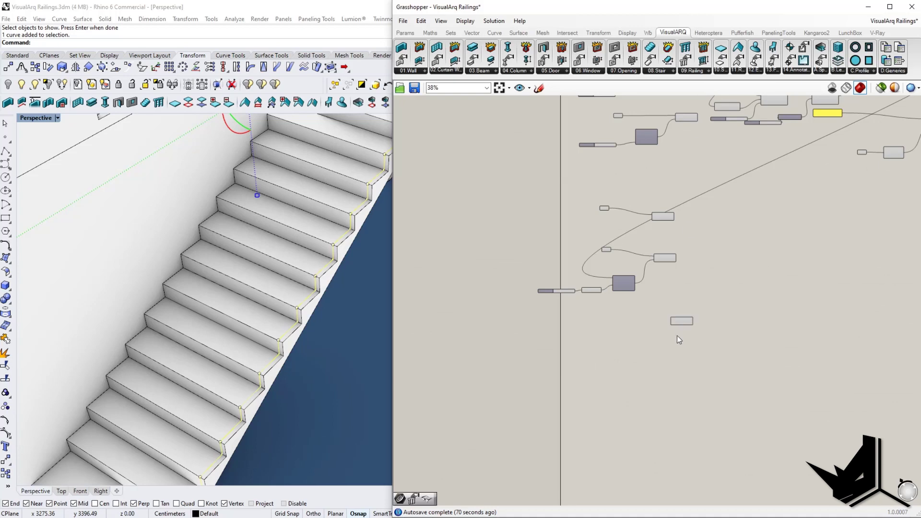
scroll(638, 326, "up", 4)
double_click(638, 326)
type("cur")
left_click(627, 318)
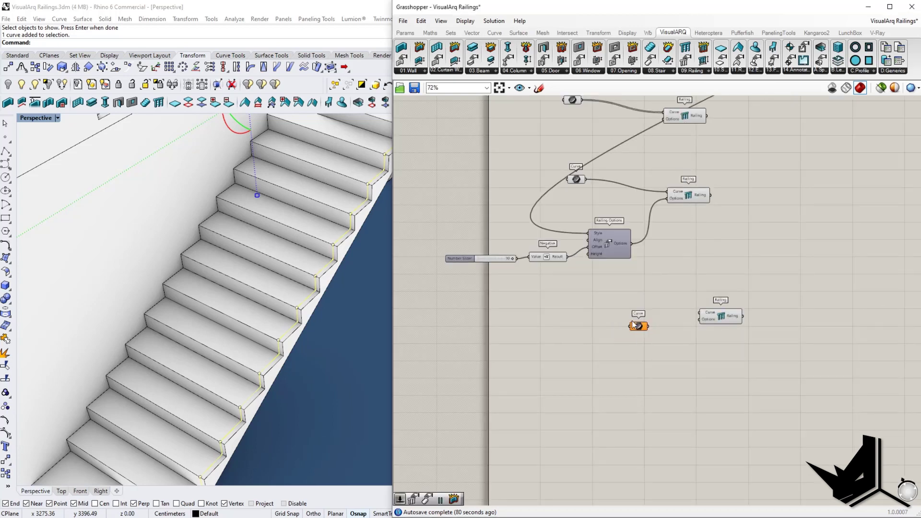
Assign the selected staircase curve to the new Curve parameter and connect it to the new Railing's Curve input
right_click(644, 326)
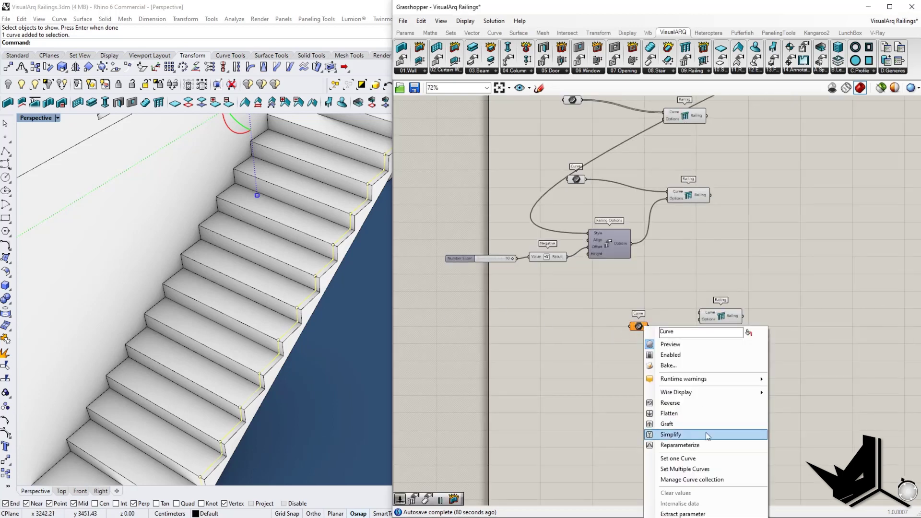
left_click(688, 455)
left_click_drag(649, 327, 701, 313)
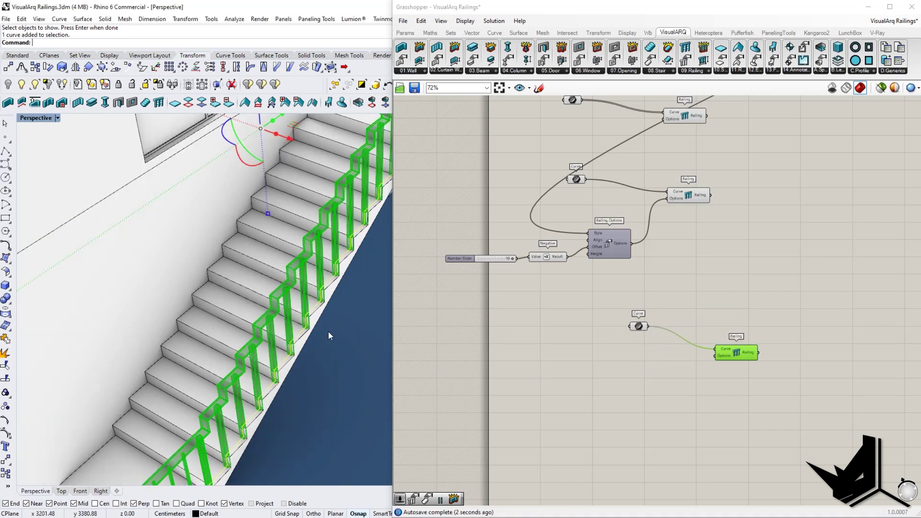
right_click_drag(328, 332, 154, 346)
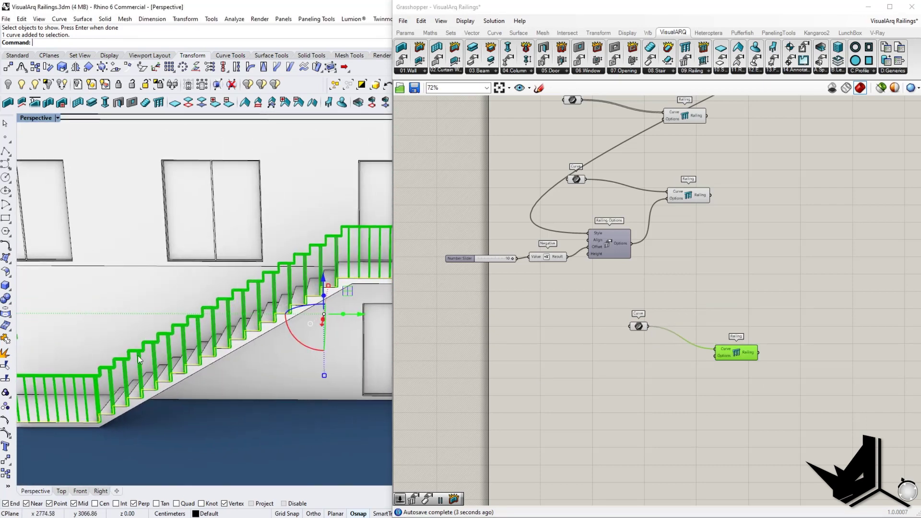
scroll(211, 336, "down", 5)
right_click_drag(211, 336, 344, 366)
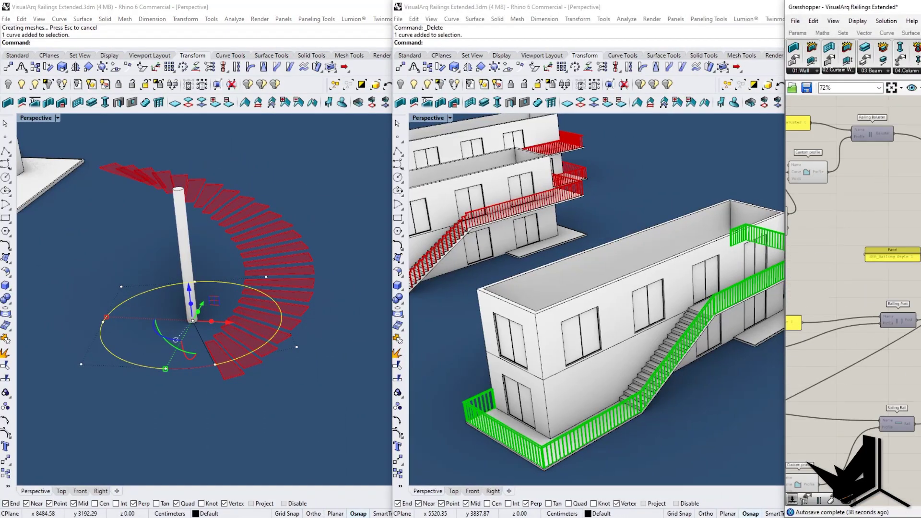
Apply the HTR_Railing Style 1 style to the staircase building's railing and inspect it along the stairs and landing
left_click(874, 260)
right_click_drag(874, 260, 893, 221)
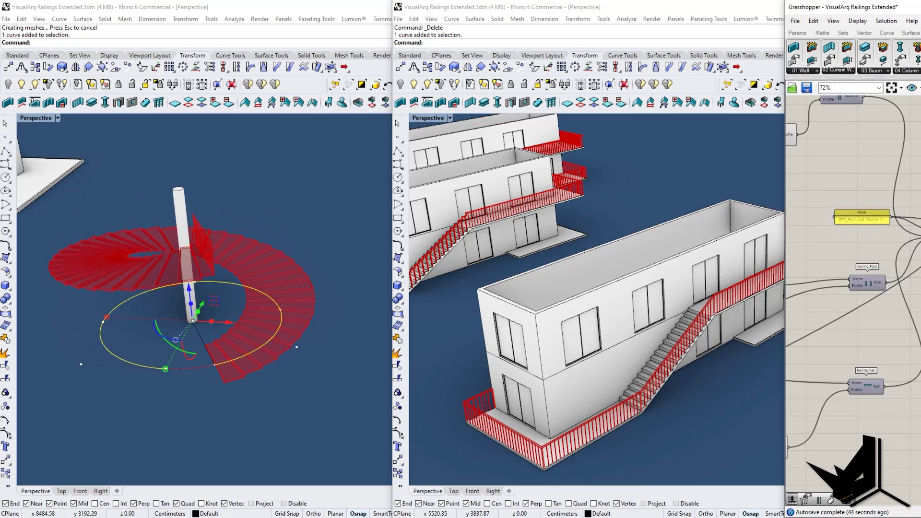
right_click_drag(691, 372, 652, 368)
scroll(651, 368, "up", 4)
right_click_drag(652, 336, 544, 302)
scroll(545, 302, "down", 8)
scroll(545, 302, "up", 8)
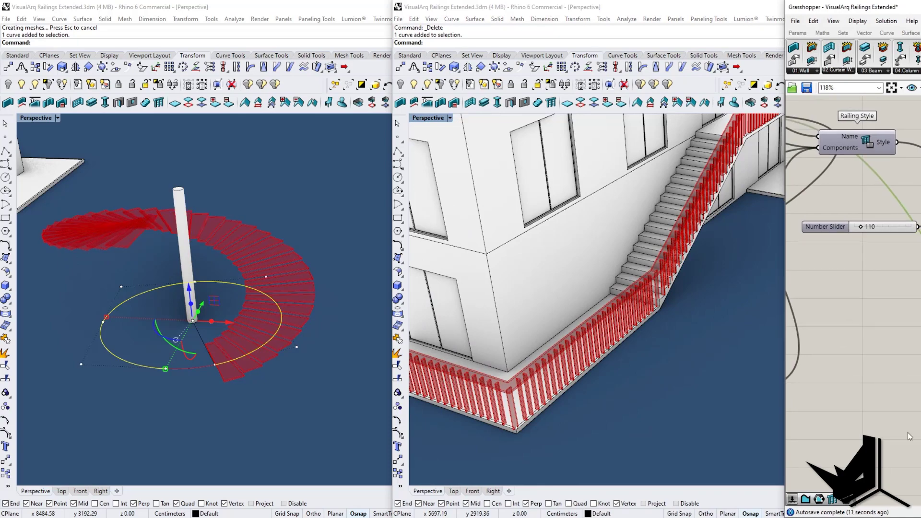
right_click_drag(729, 331, 630, 345)
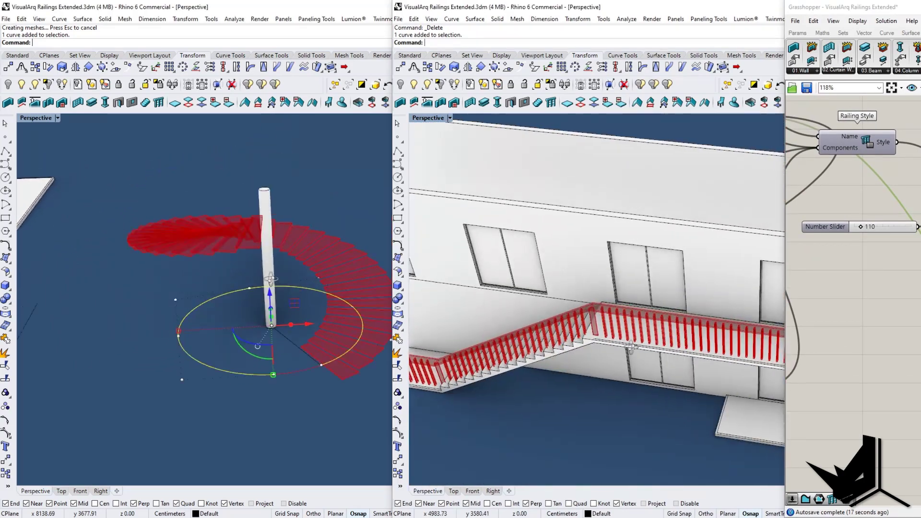